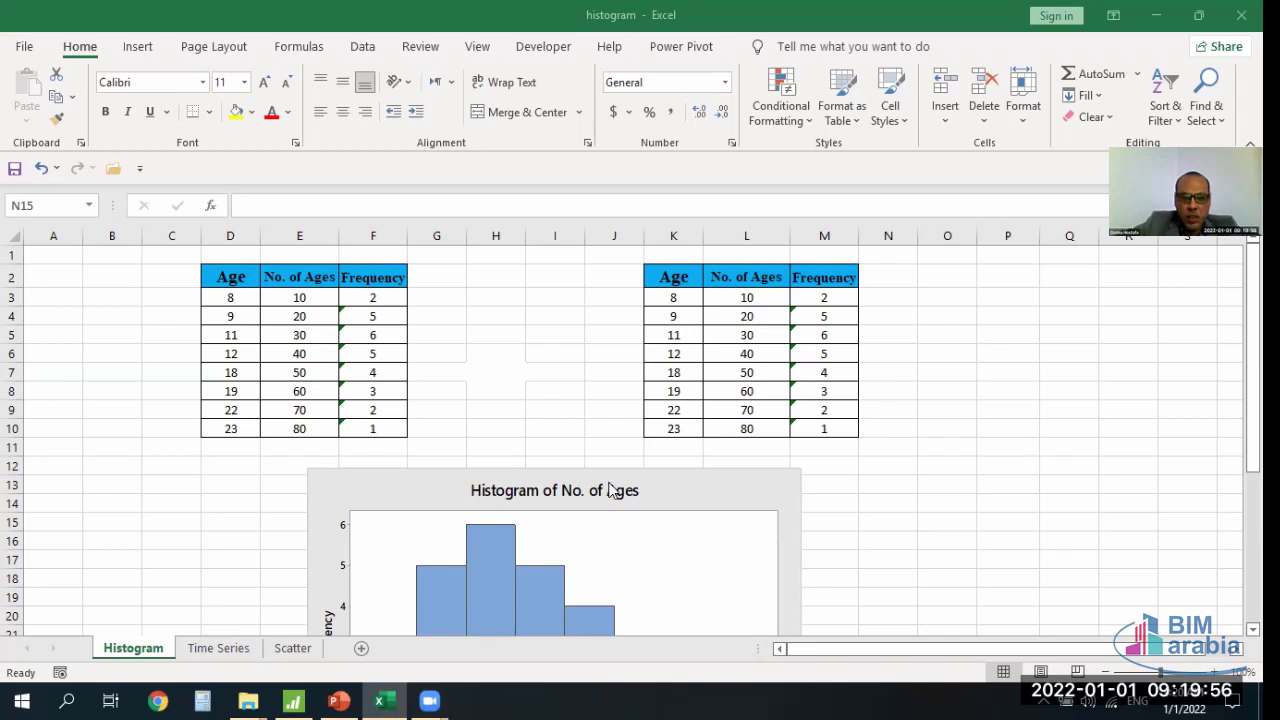
- Move the histogram picture slightly up and to the left on the sheet, just beneath the data tables
click(580, 560)
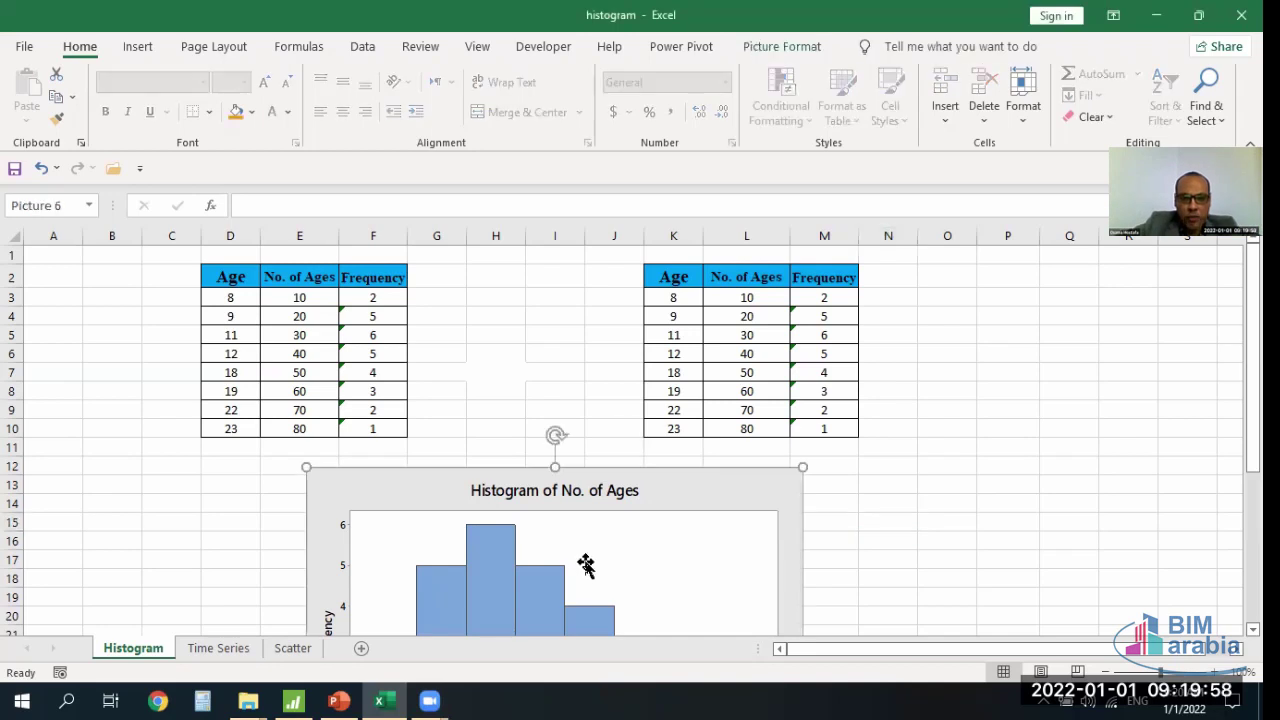
drag(580, 557, 562, 538)
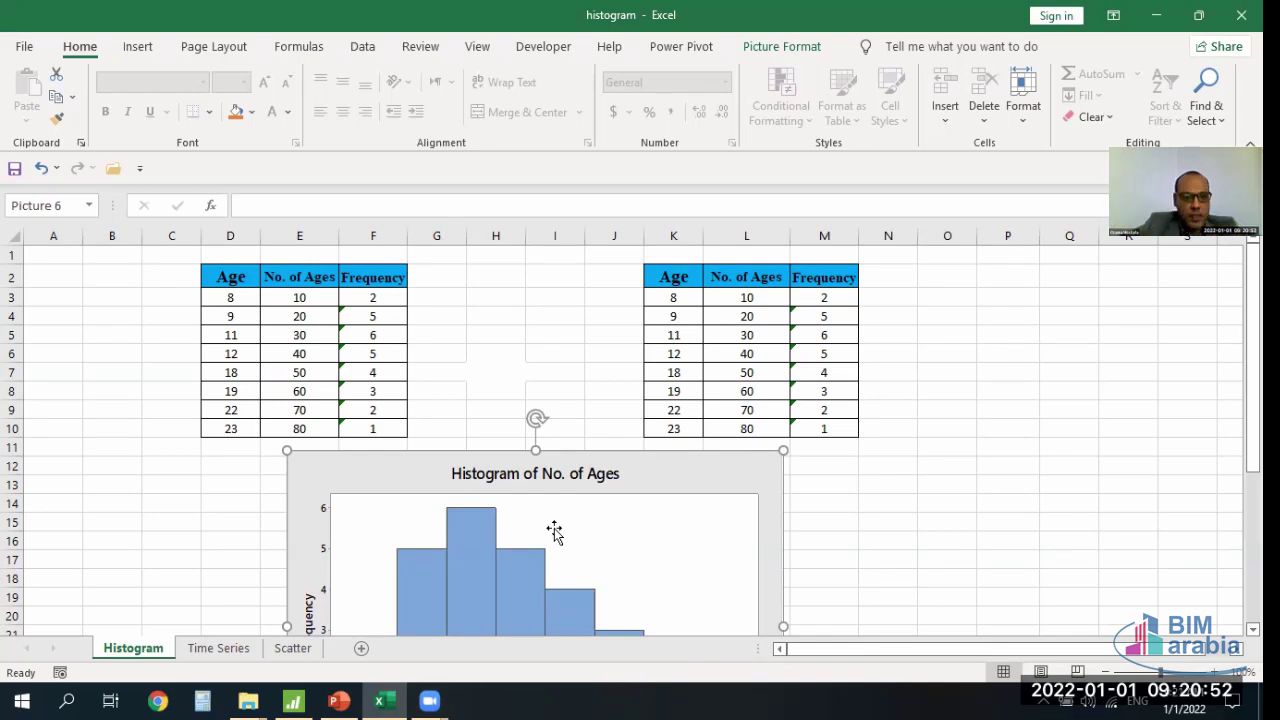
- Clear the formulas from cells F3 to F10 in the Frequency column of the first table
click(389, 303)
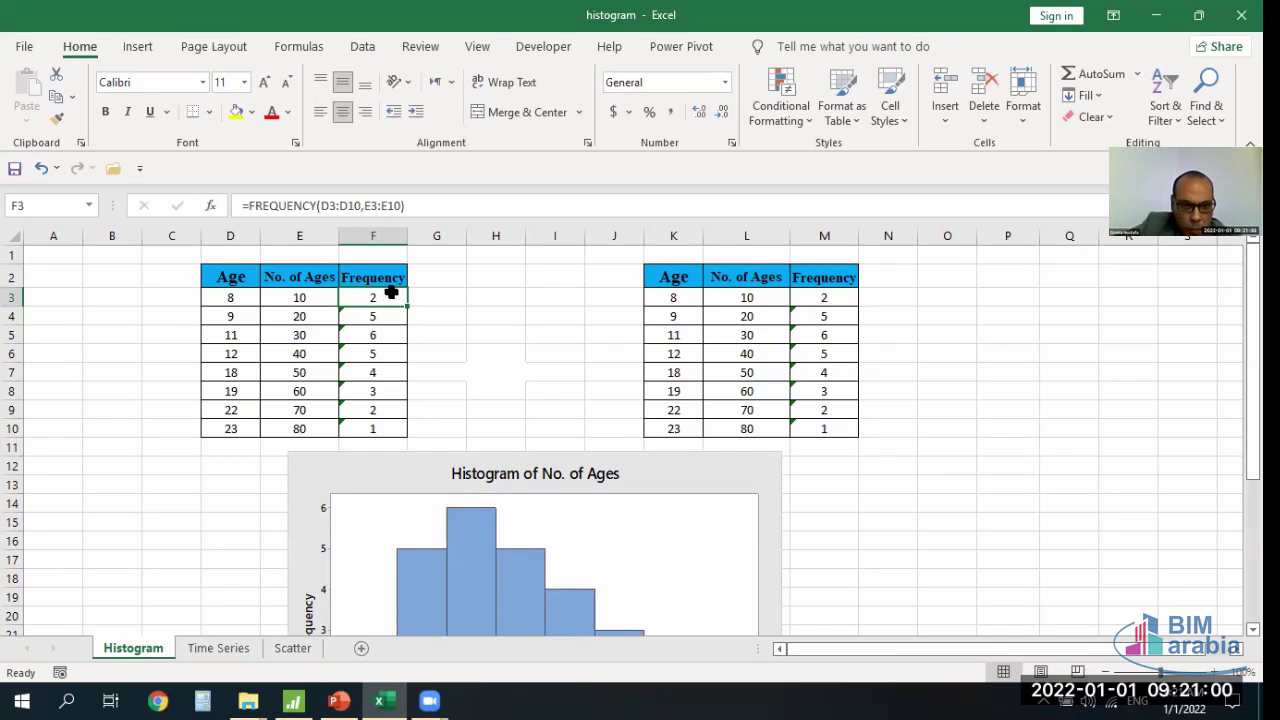
key(F2)
key(Return)
key(F2)
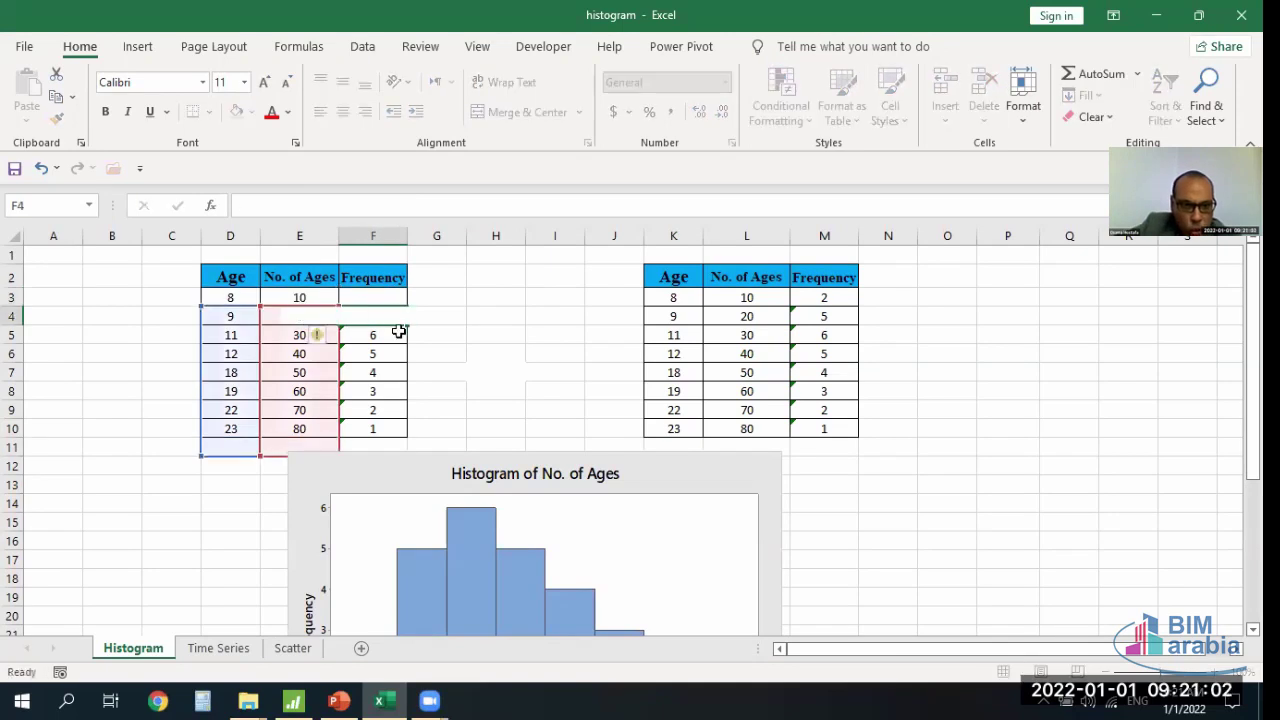
key(Return)
key(F2)
key(Return)
key(F2)
key(Return)
key(F2)
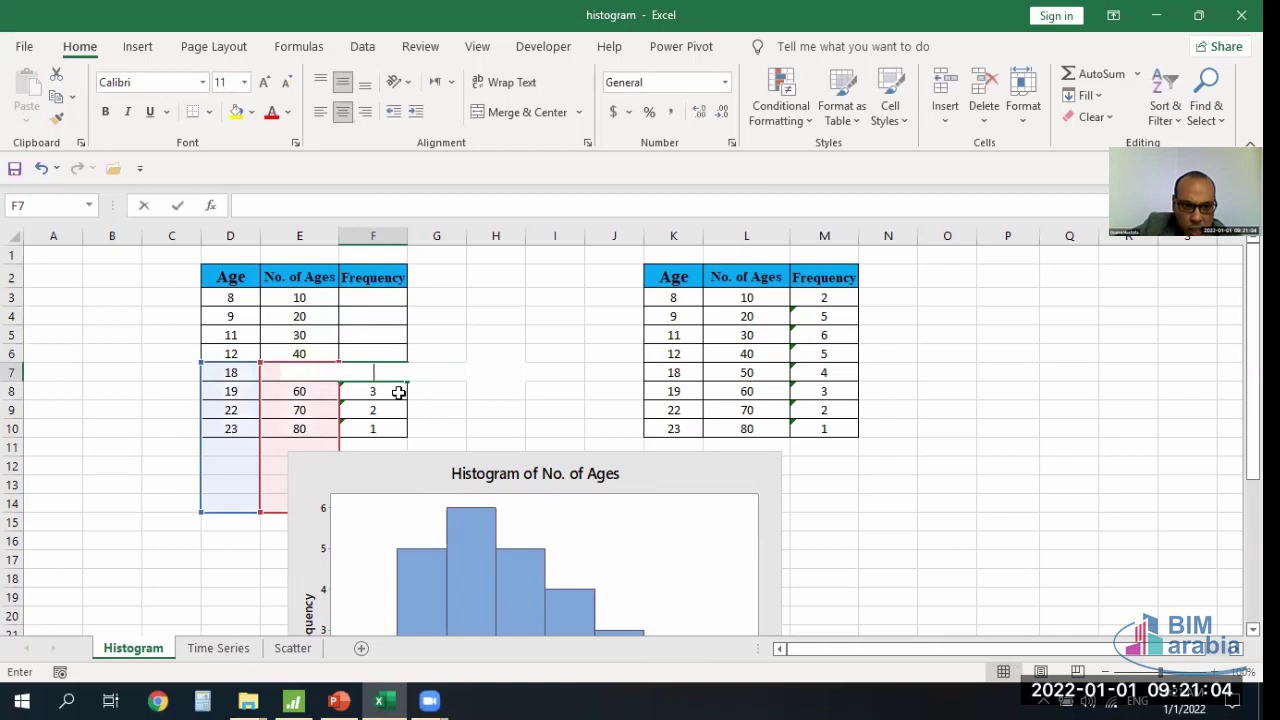
key(Return)
key(F2)
key(Return)
key(F2)
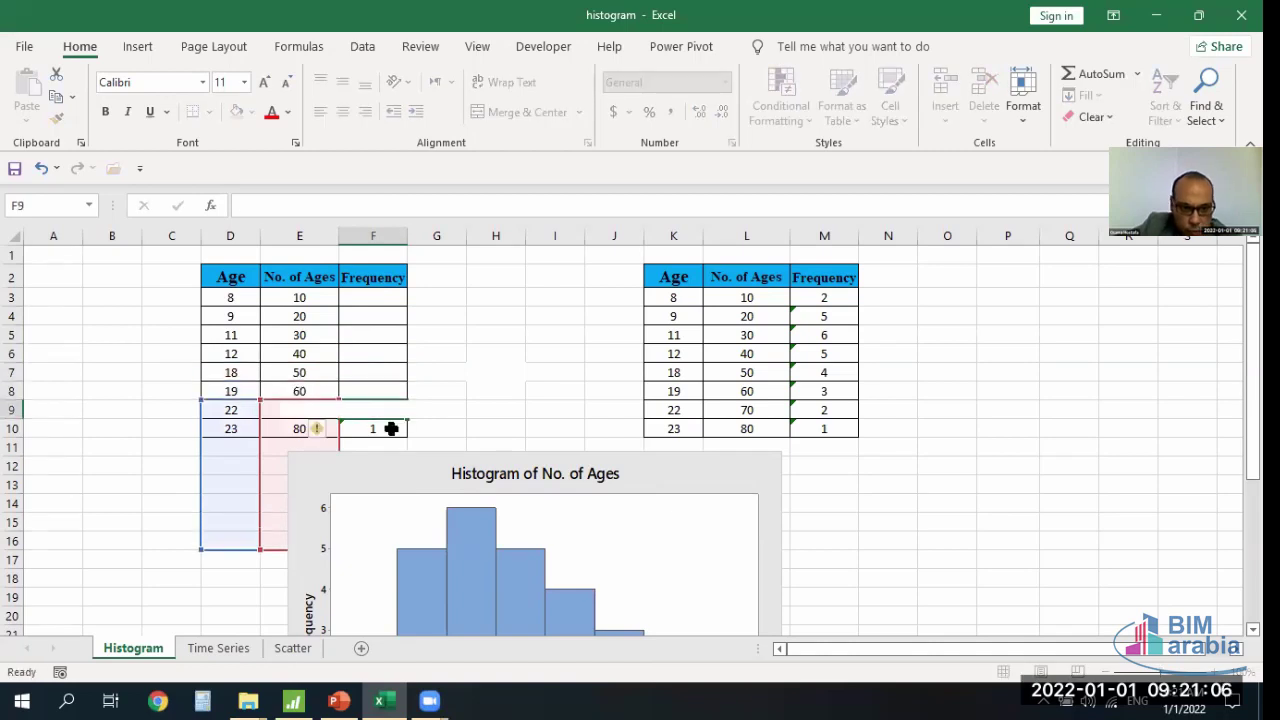
key(Return)
key(F2)
key(Escape)
click(522, 370)
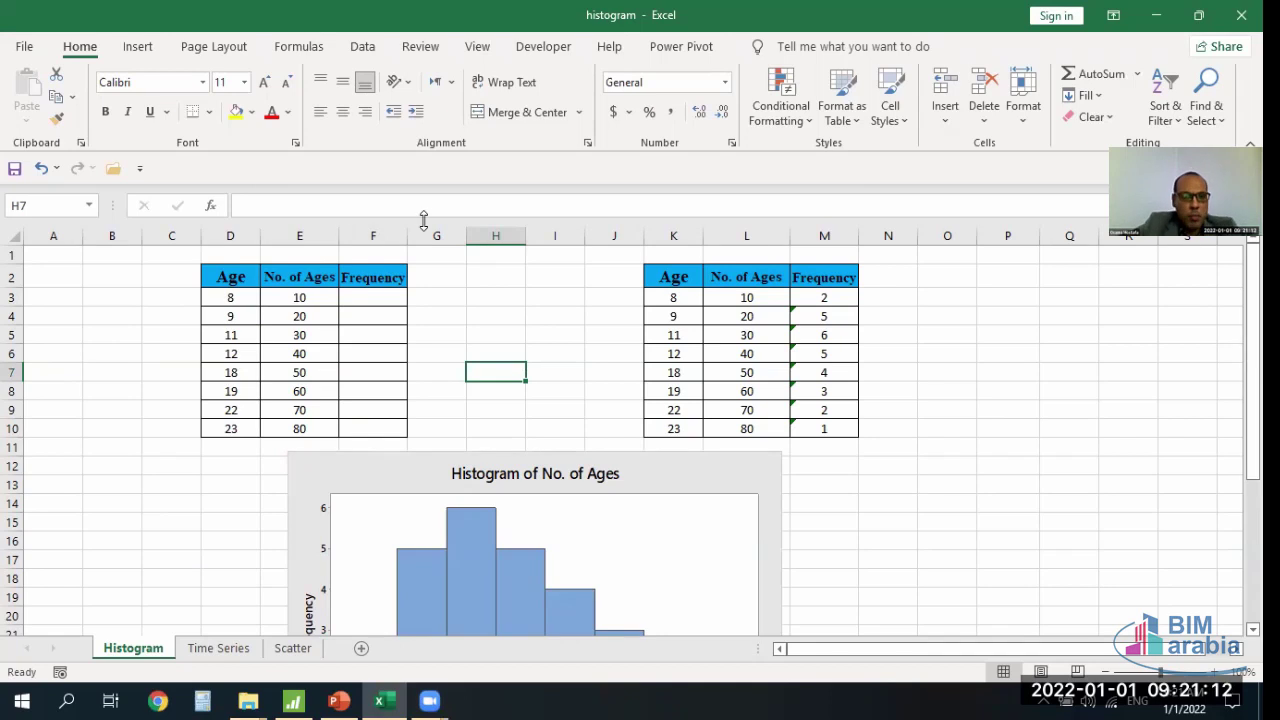
- Insert the FREQUENCY function in cell F3 of the first table
click(594, 695)
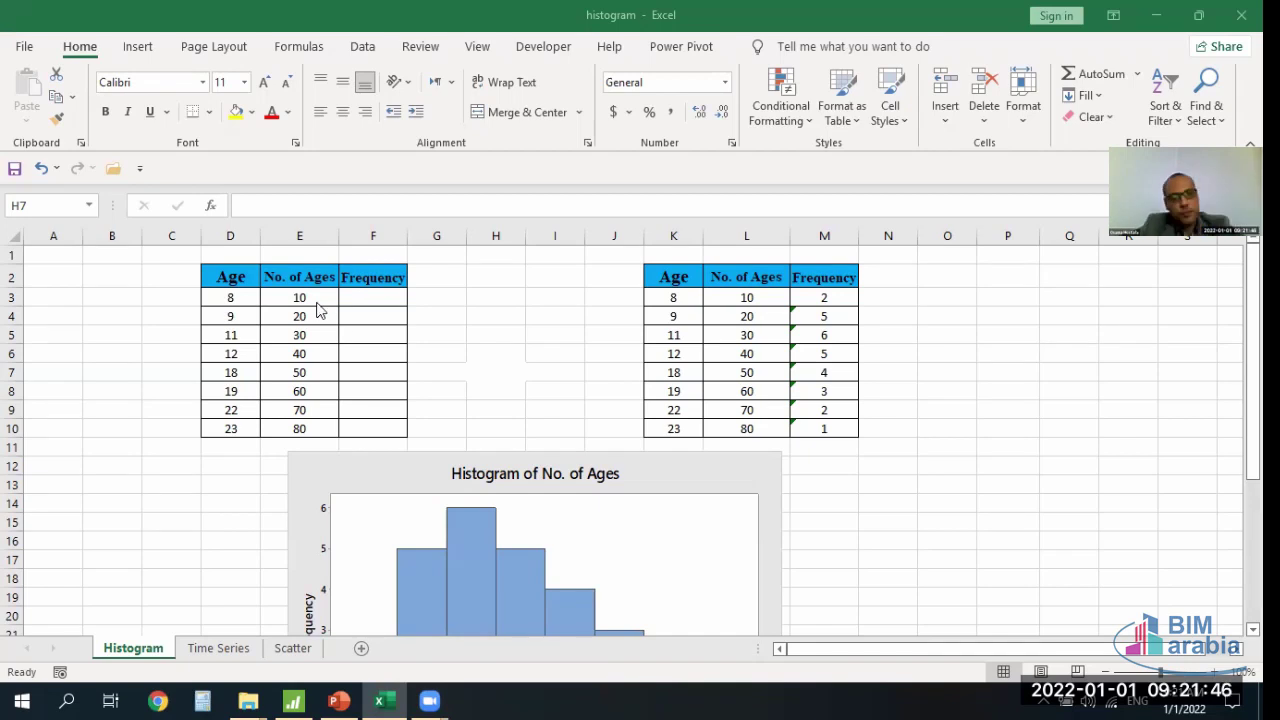
click(366, 298)
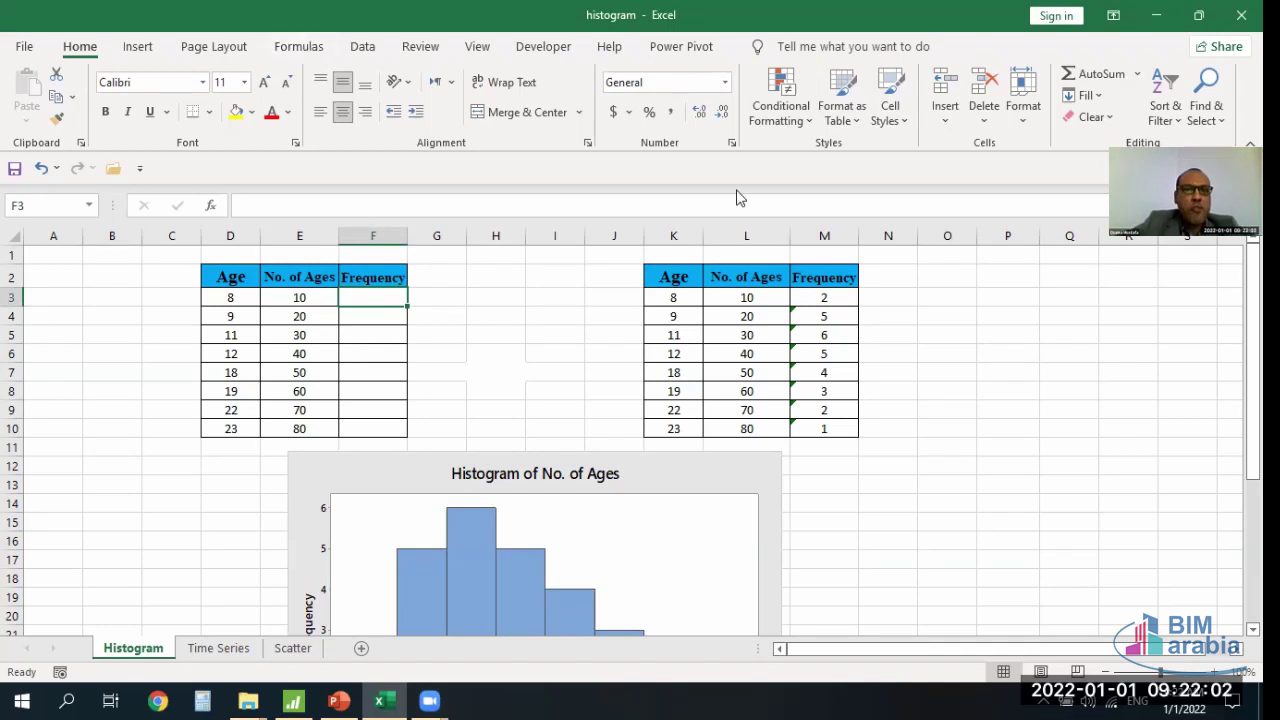
click(300, 50)
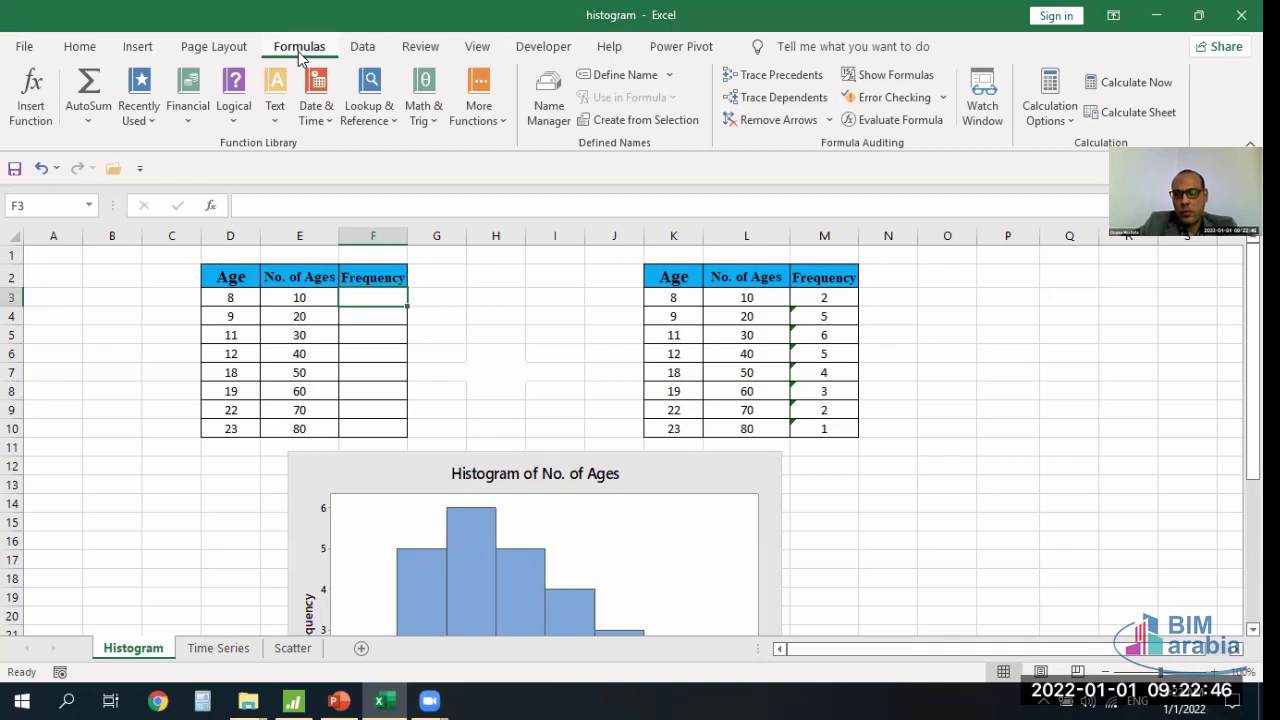
click(618, 697)
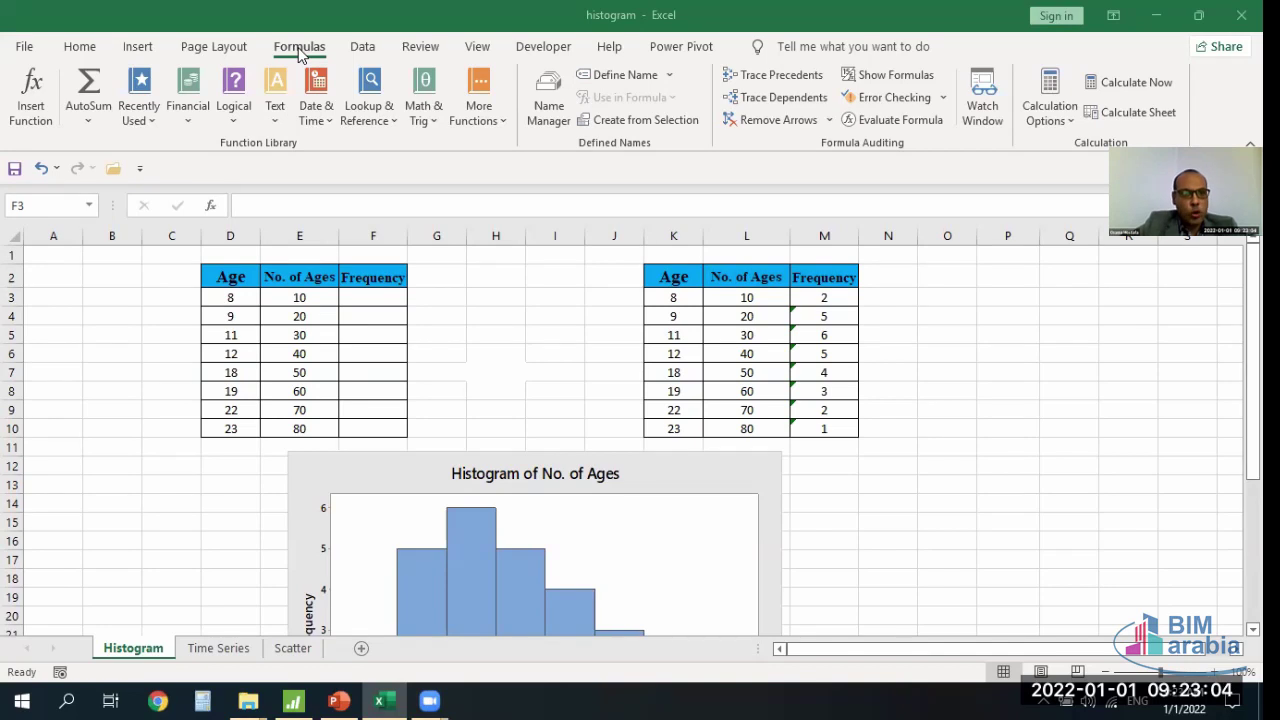
click(30, 121)
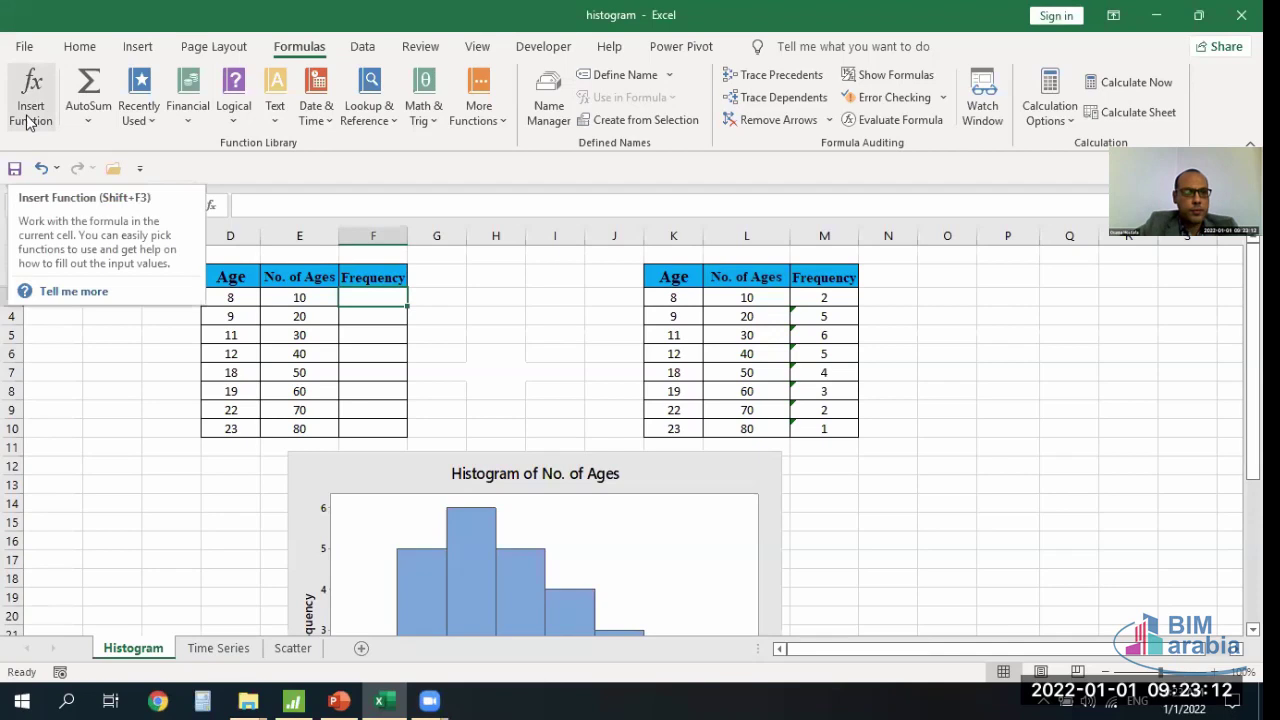
click(30, 121)
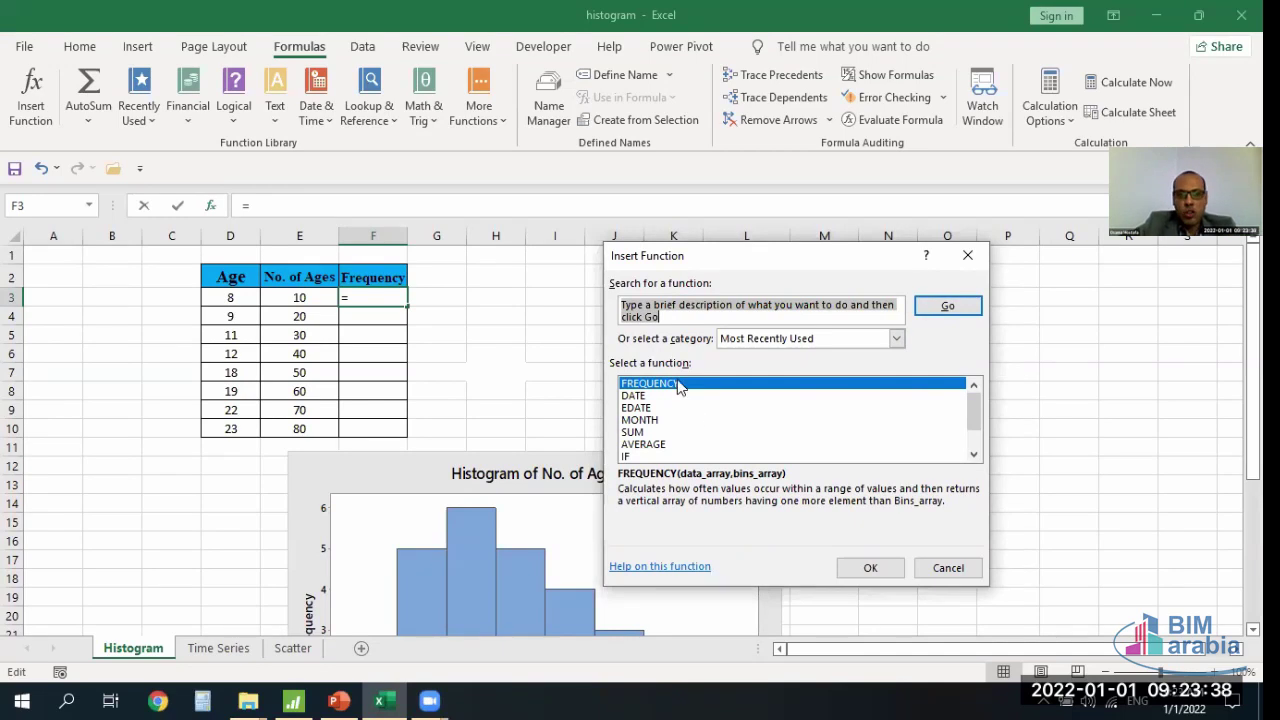
click(868, 567)
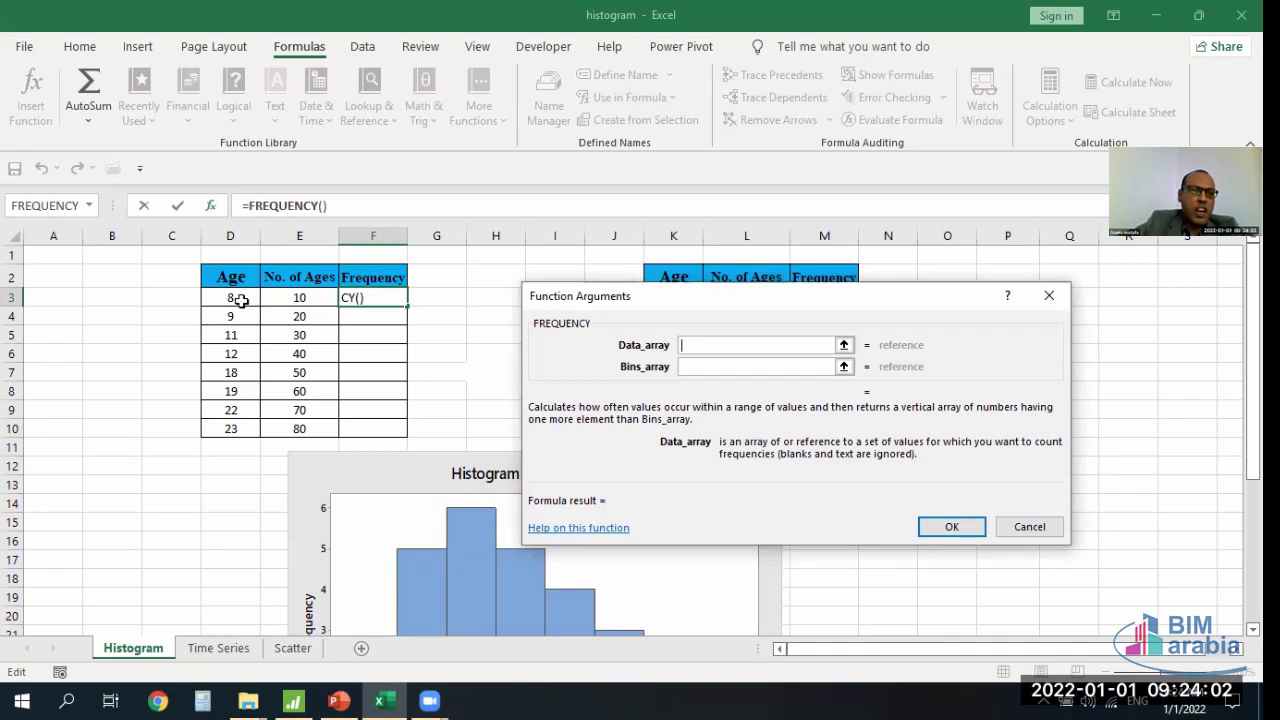
drag(241, 301, 250, 432)
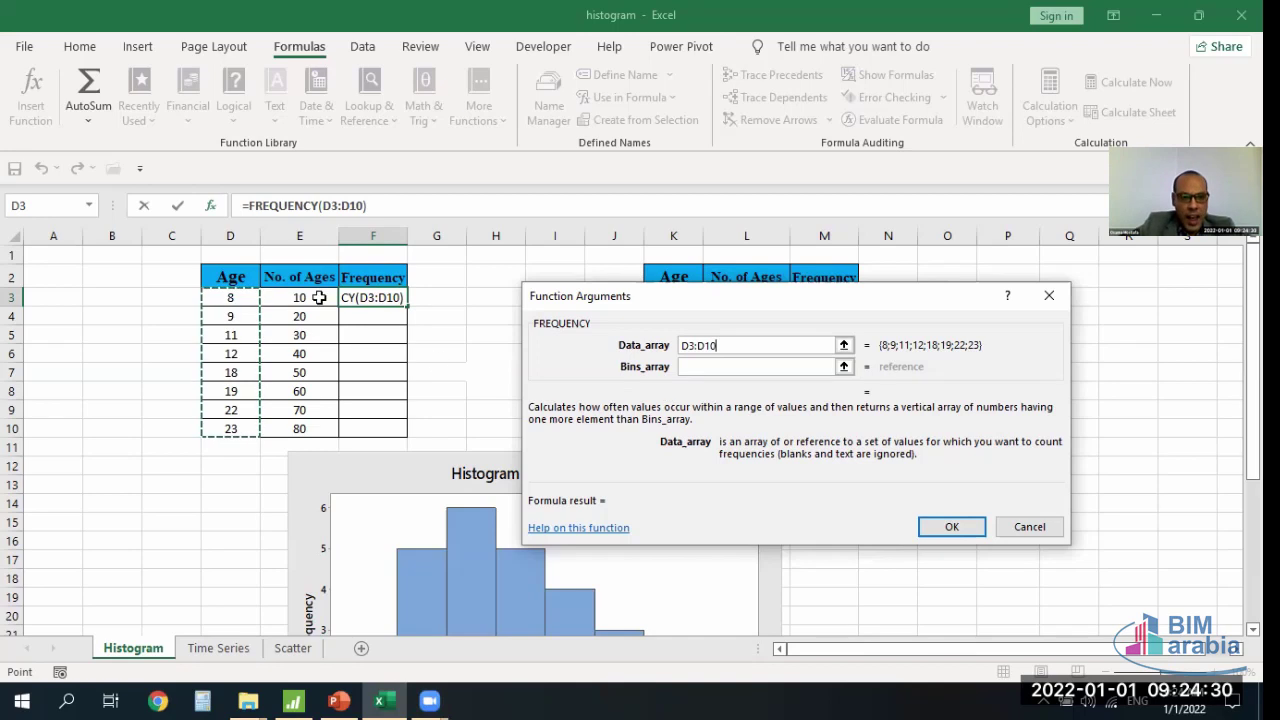
drag(318, 298, 323, 423)
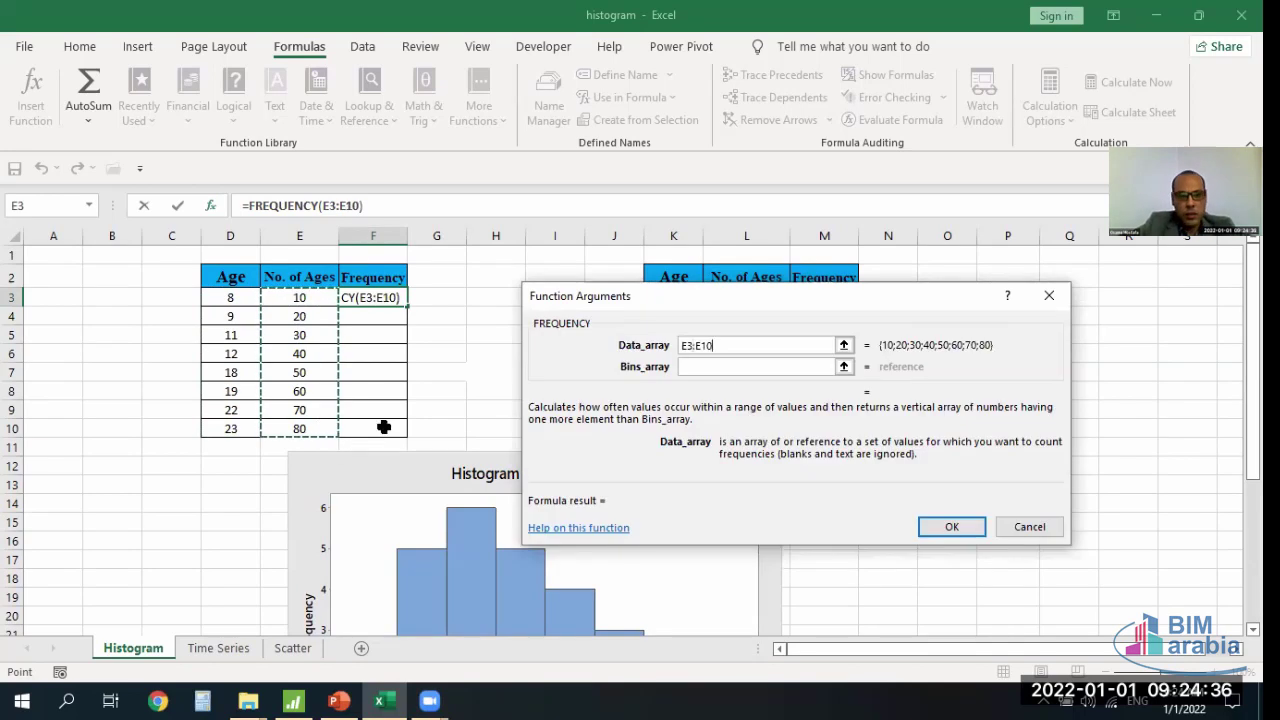
click(709, 367)
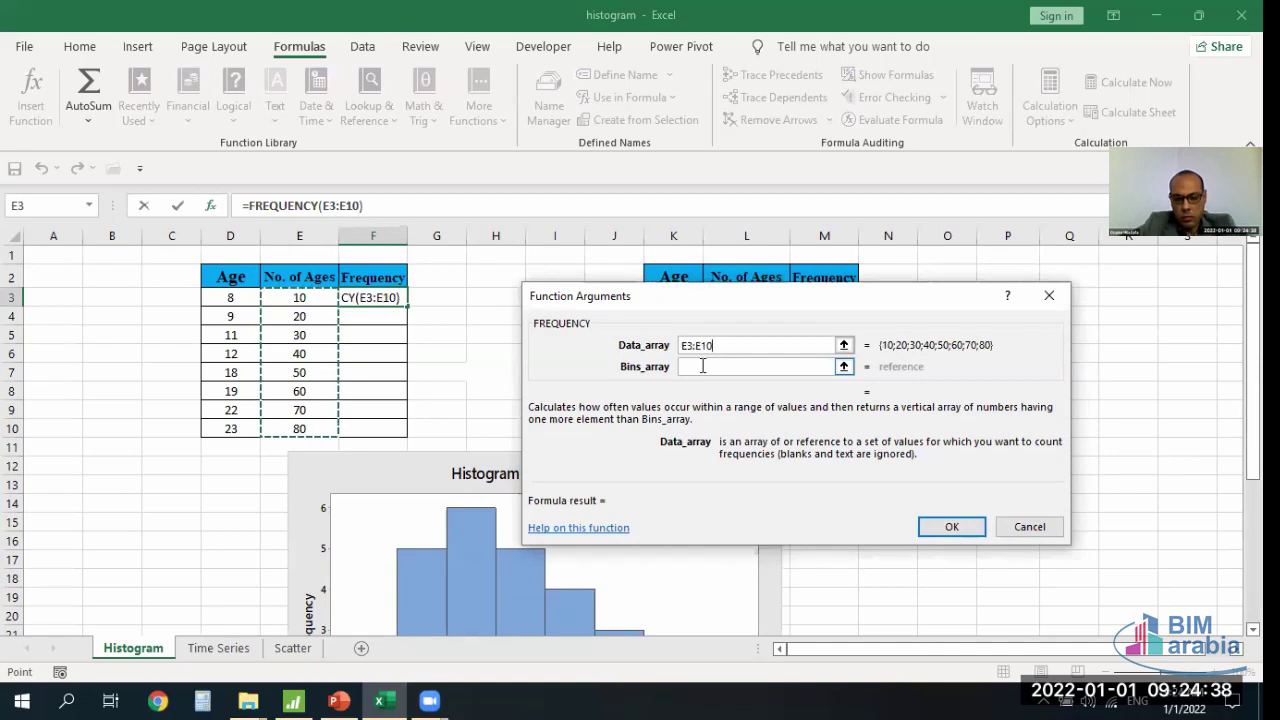
key(BackSpace)
key(BackSpace)
key(BackSpace)
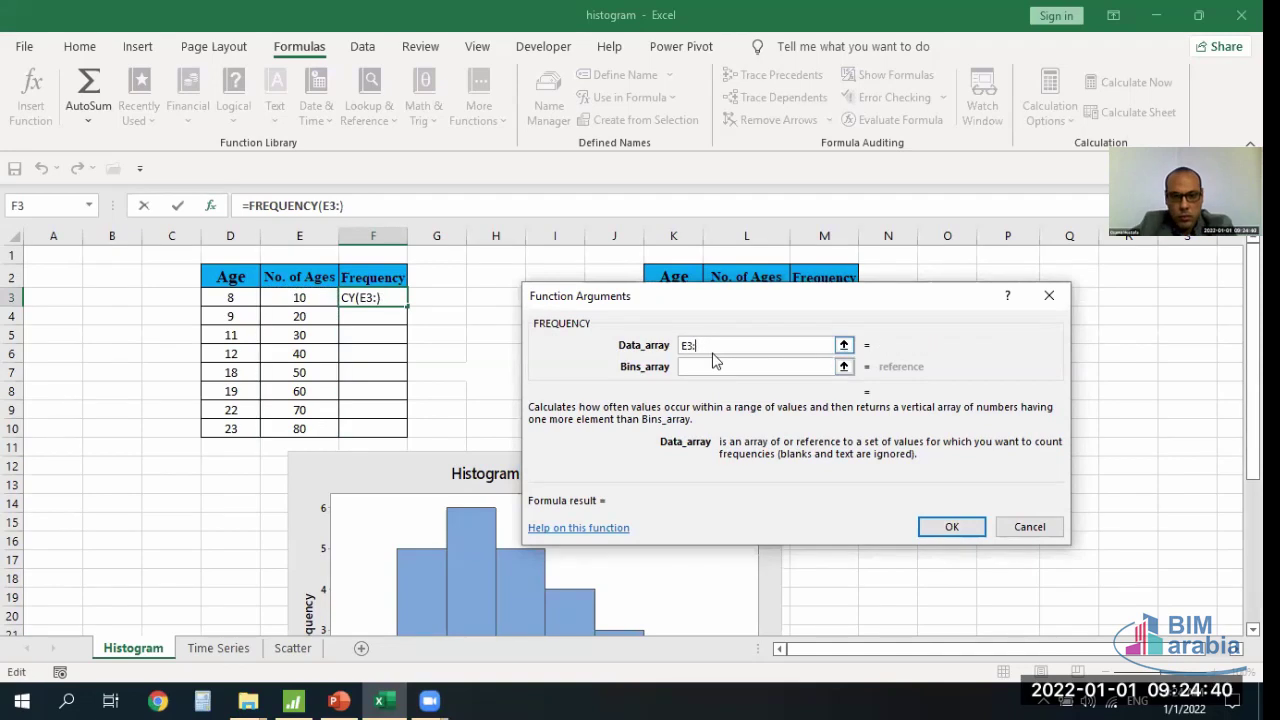
key(BackSpace)
key(BackSpace)
key(BackSpace)
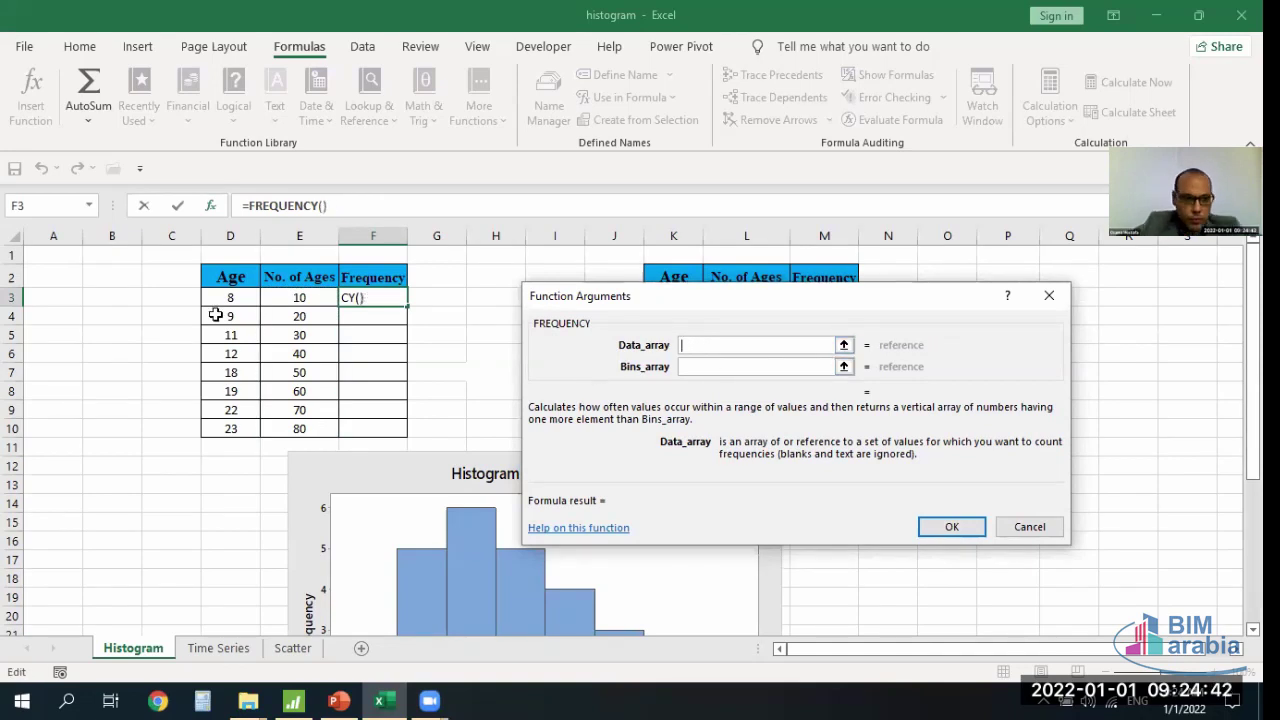
- Complete the FREQUENCY function in F3 with data array D3:D10 and bins array E3:E10
drag(240, 297, 258, 428)
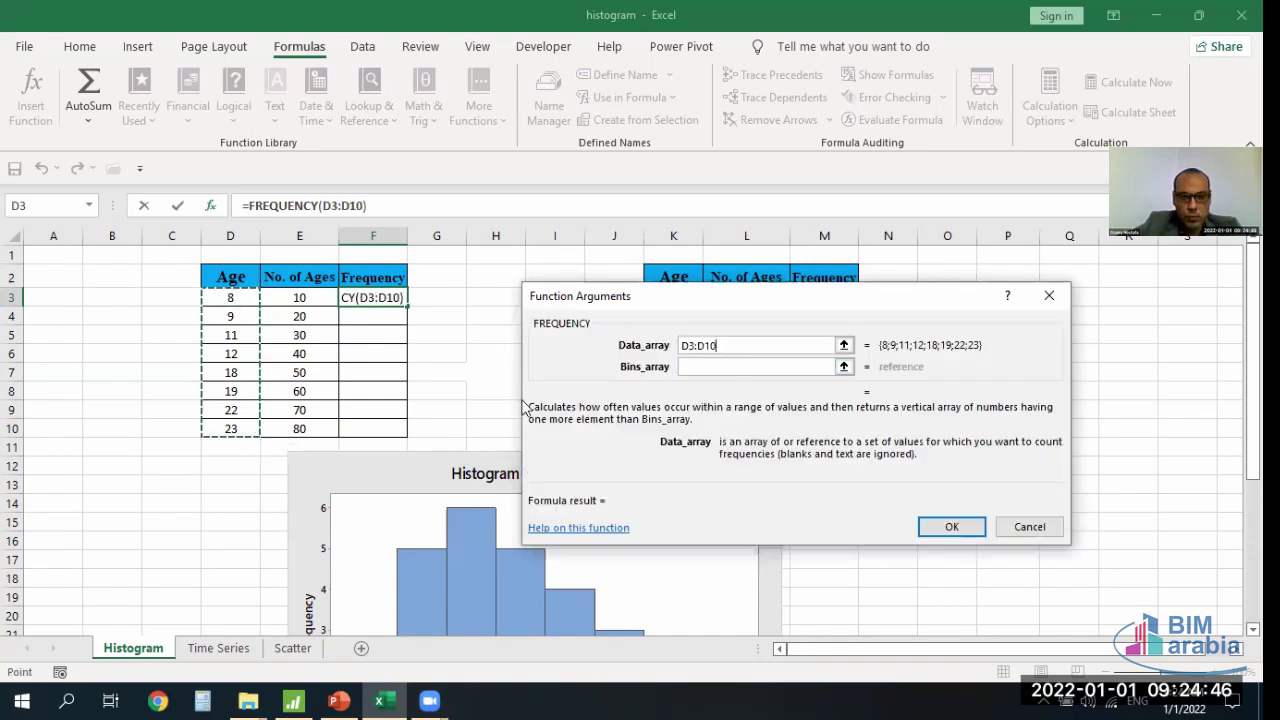
click(716, 365)
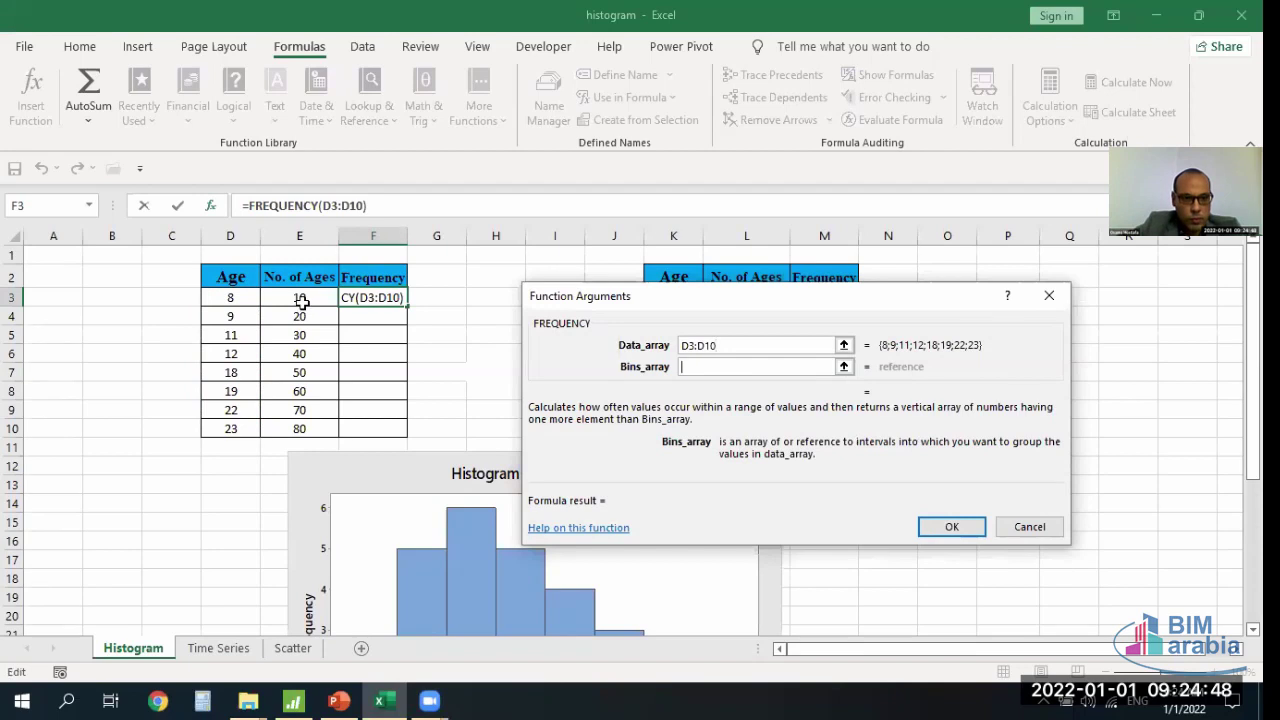
drag(304, 296, 313, 423)
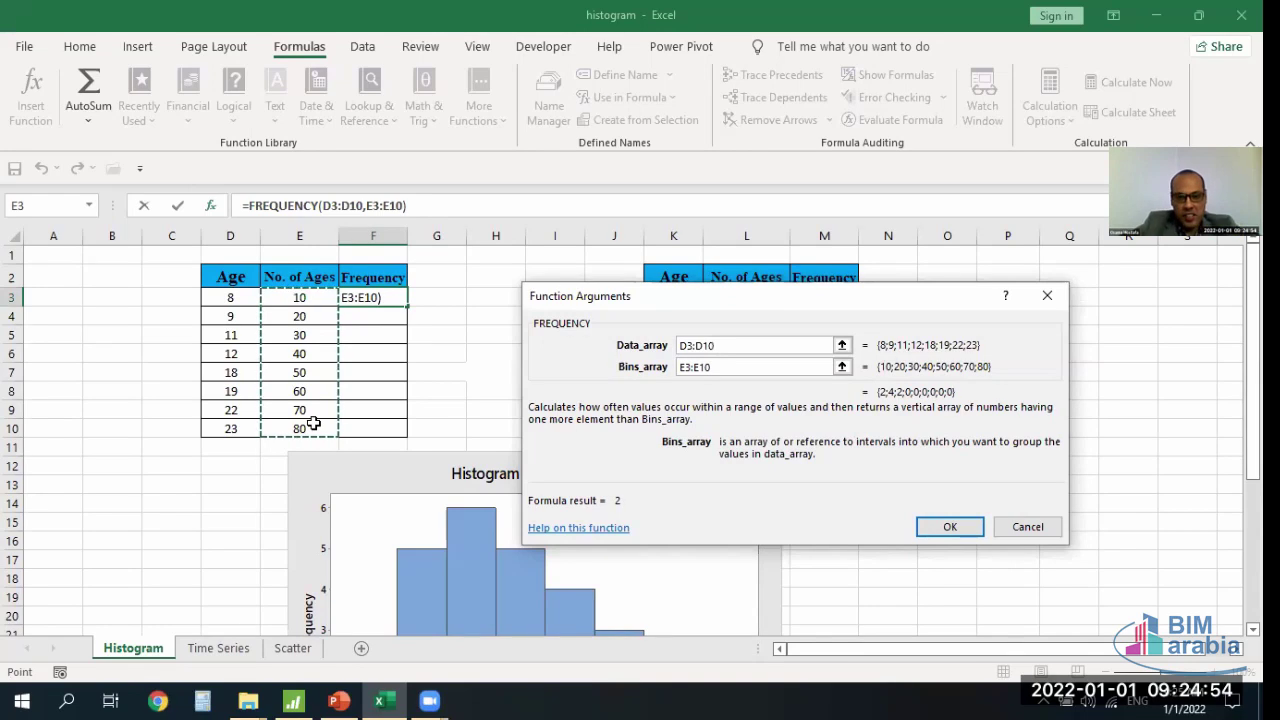
click(630, 697)
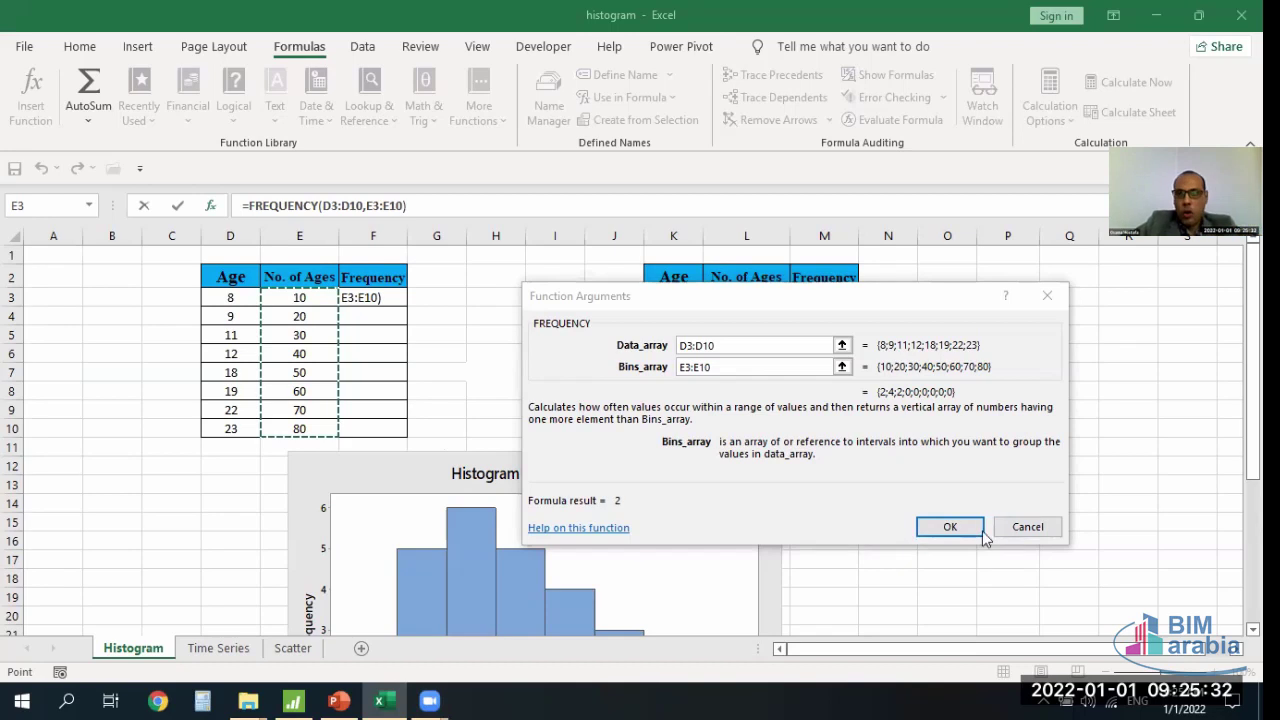
click(952, 525)
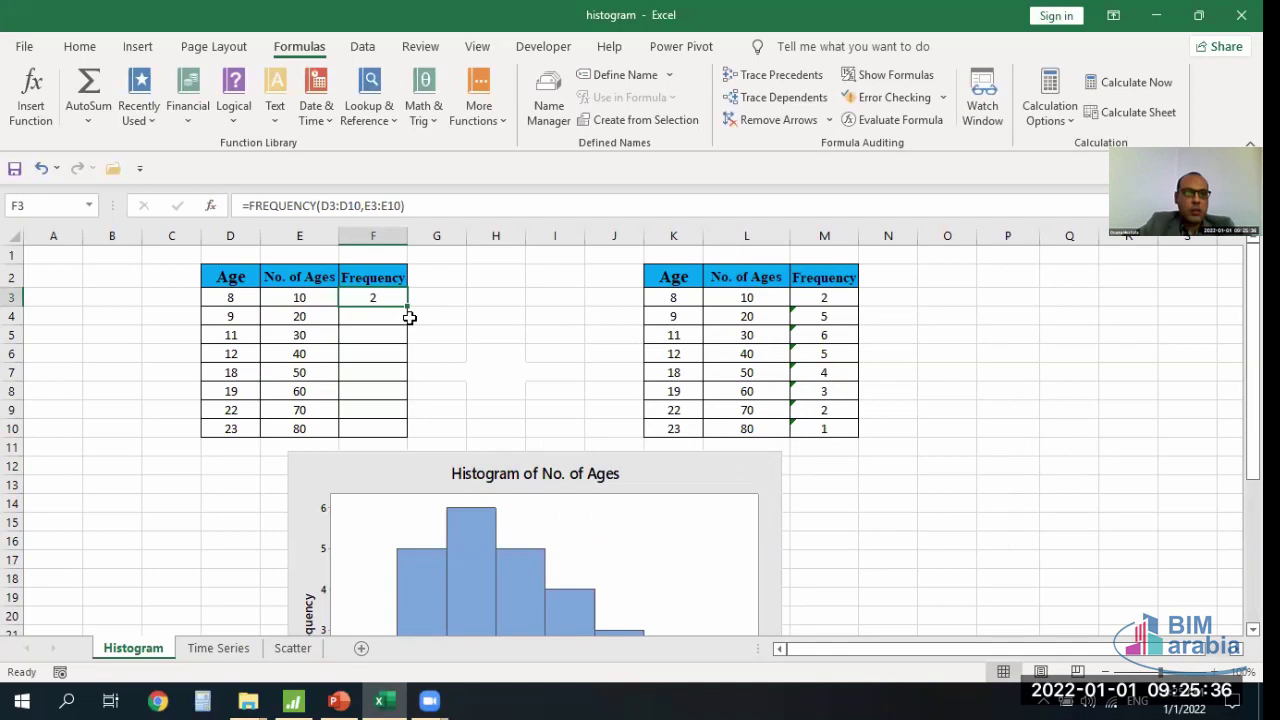
- Fill the FREQUENCY formula from cell F3 down to F10
drag(408, 308, 405, 316)
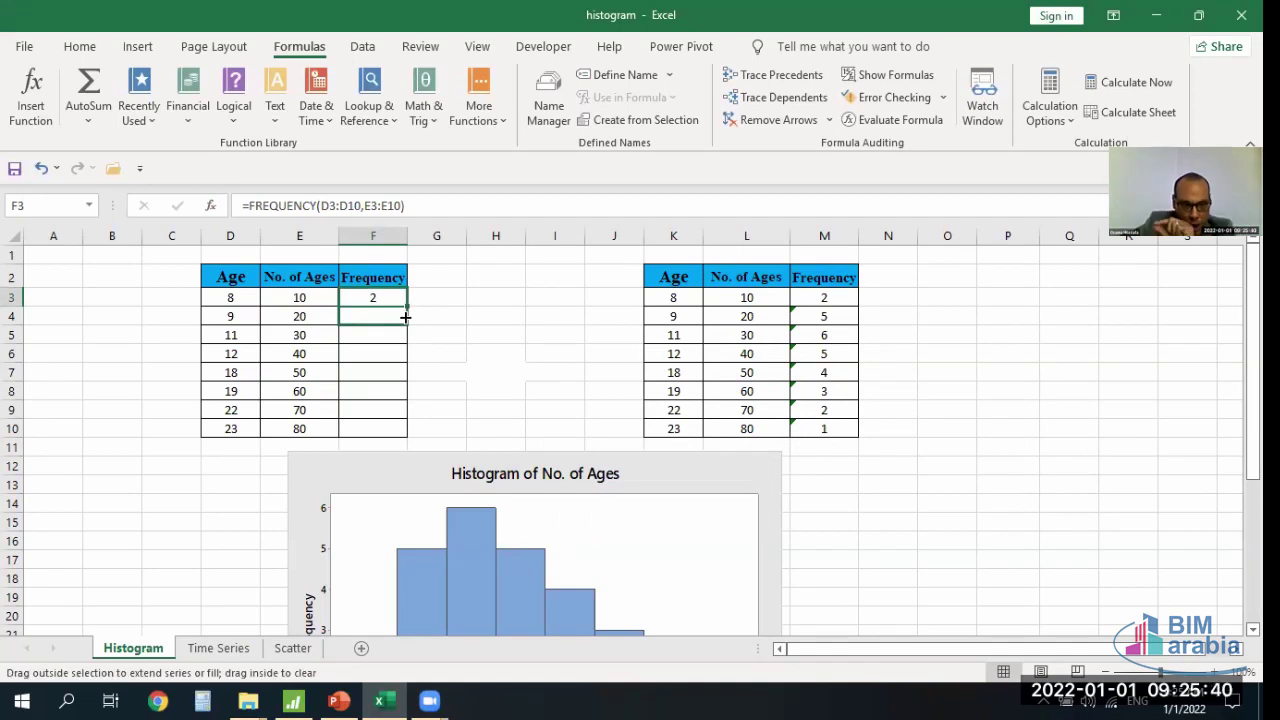
drag(405, 316, 426, 436)
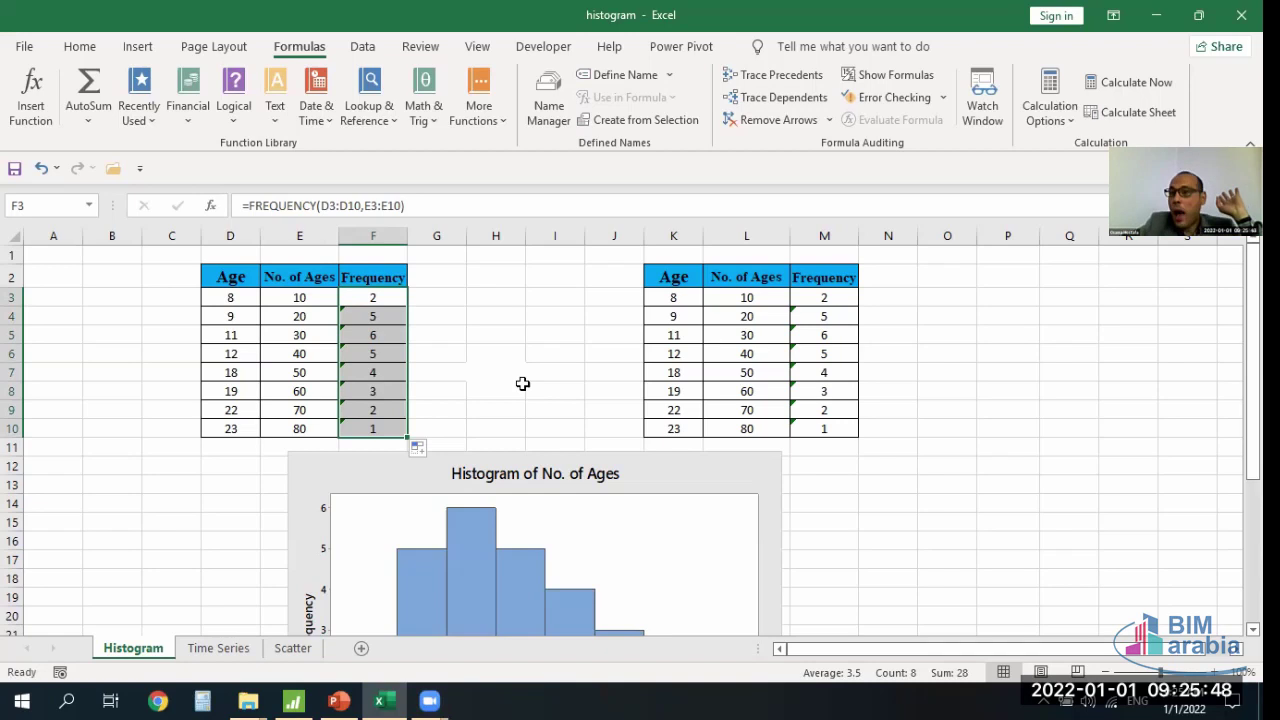
click(540, 357)
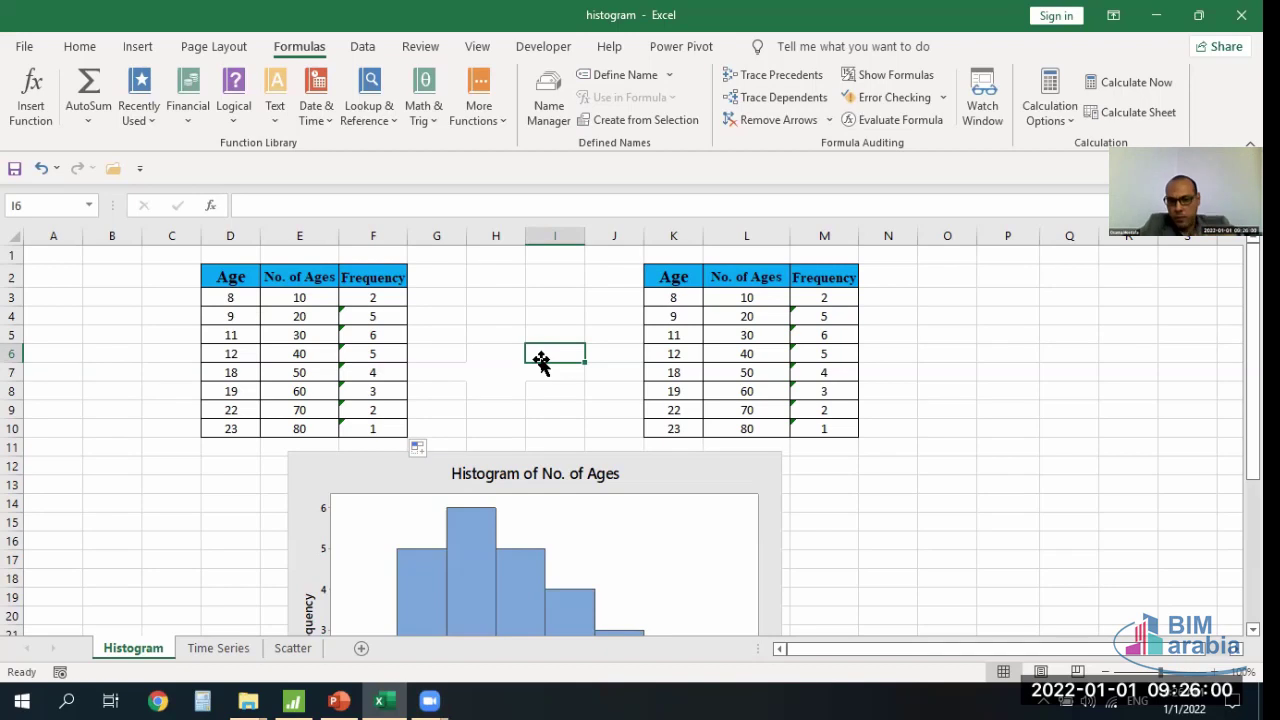
- Empty the Frequency column of the first table again by deleting the newly filled formulas in F3:F10
click(627, 697)
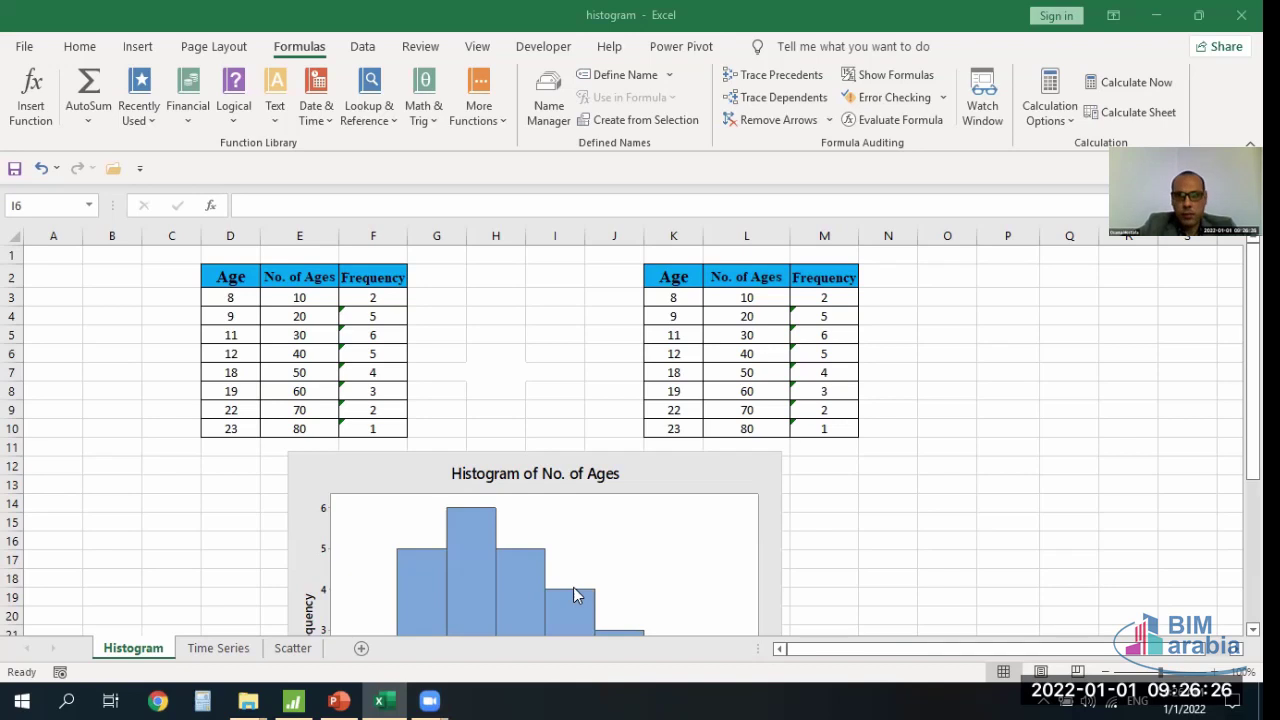
click(382, 297)
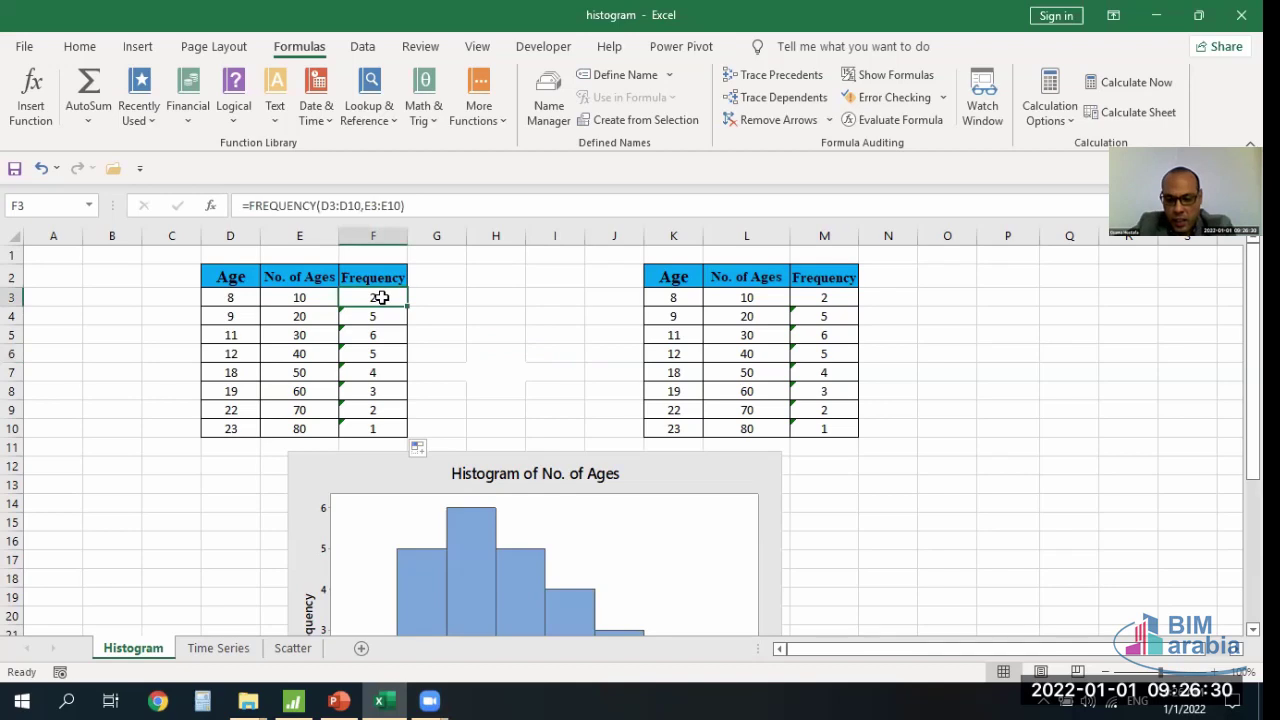
key(BackSpace)
key(Return)
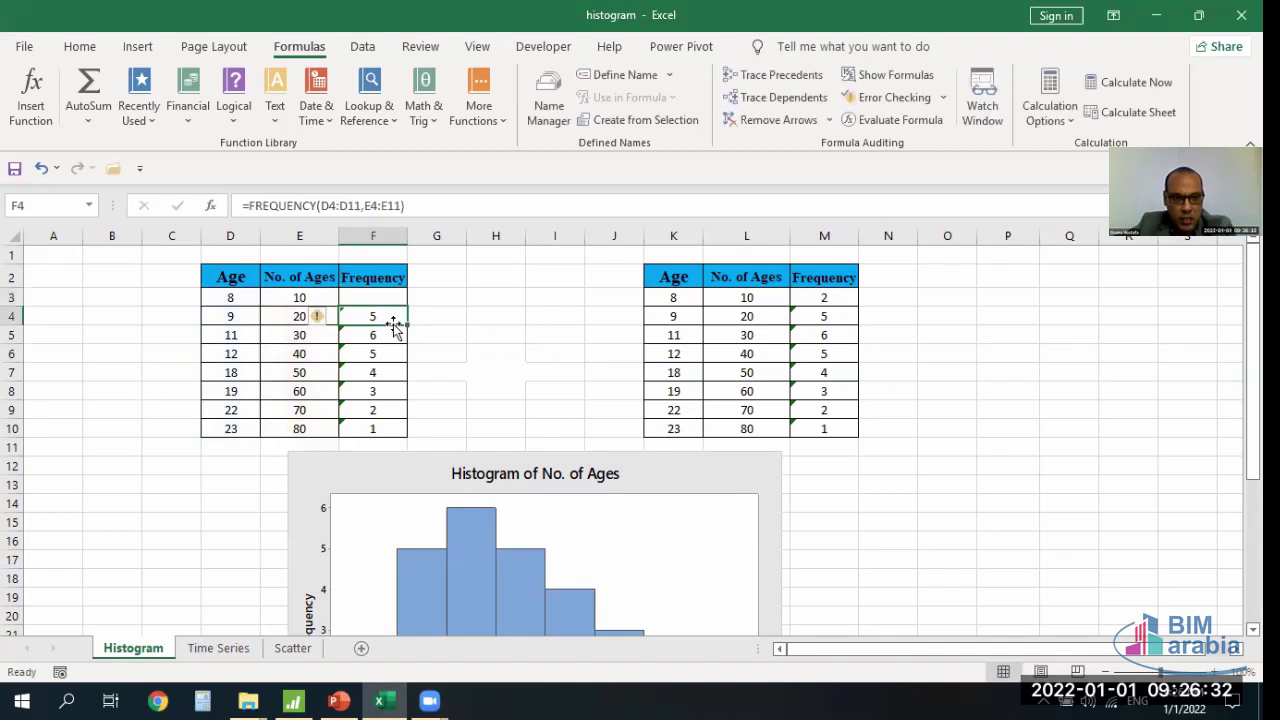
key(BackSpace)
key(Return)
key(BackSpace)
key(Return)
key(BackSpace)
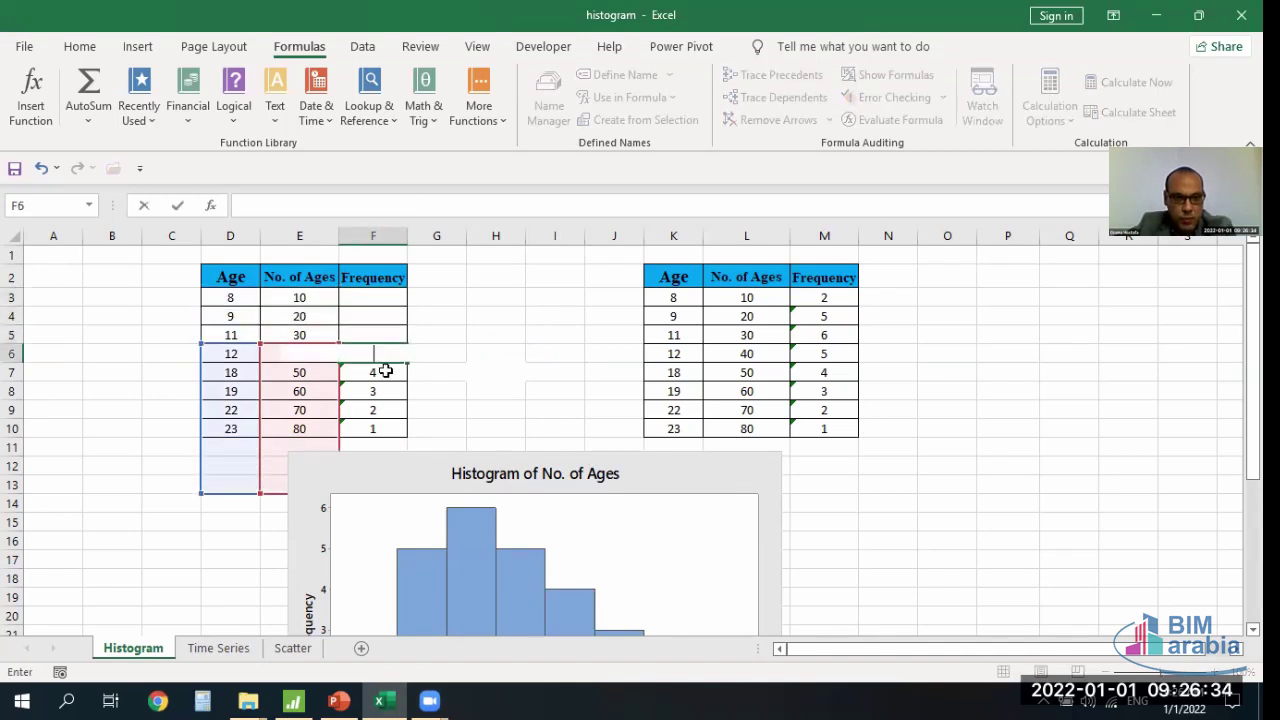
key(Return)
key(BackSpace)
key(Return)
key(BackSpace)
key(Return)
key(BackSpace)
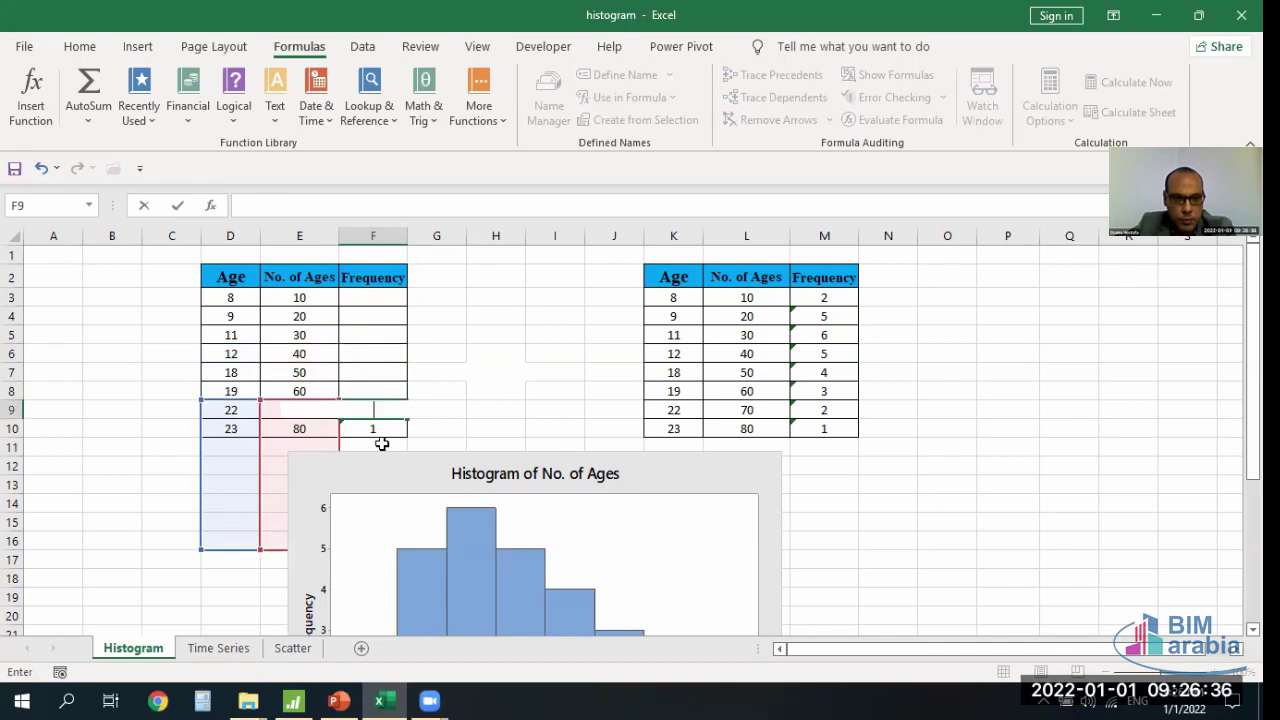
key(Return)
key(BackSpace)
click(574, 371)
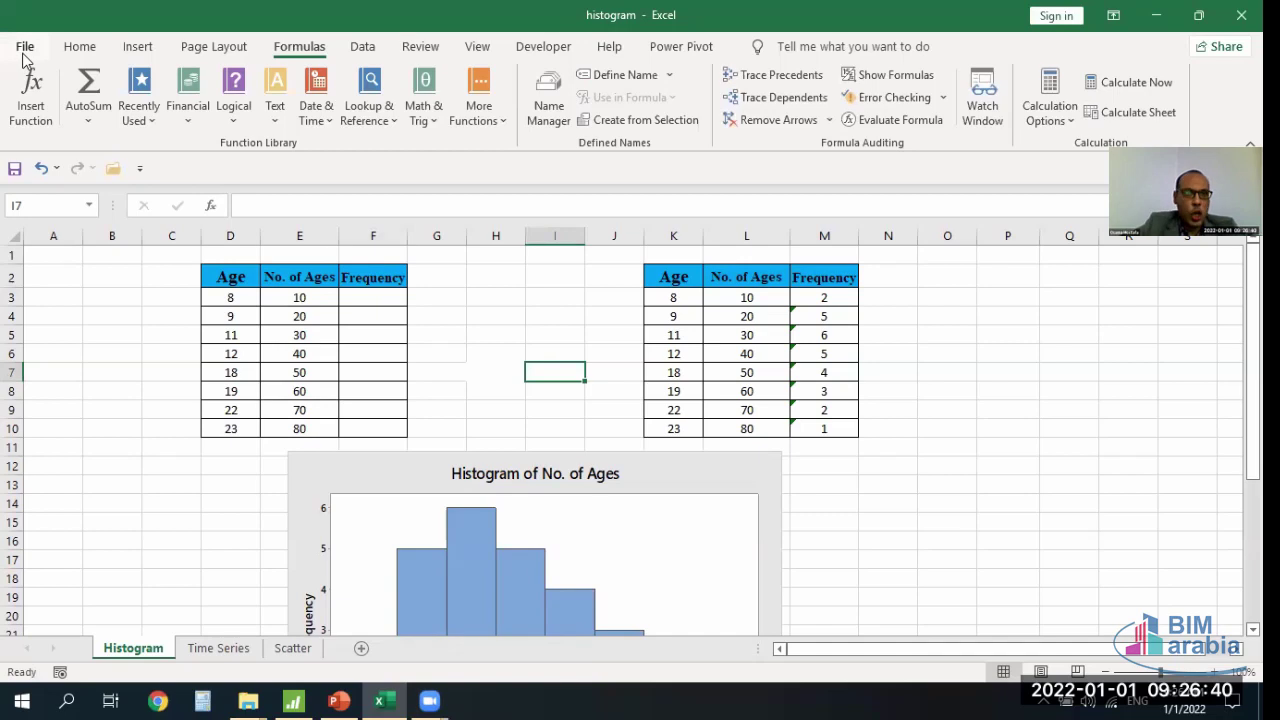
click(88, 52)
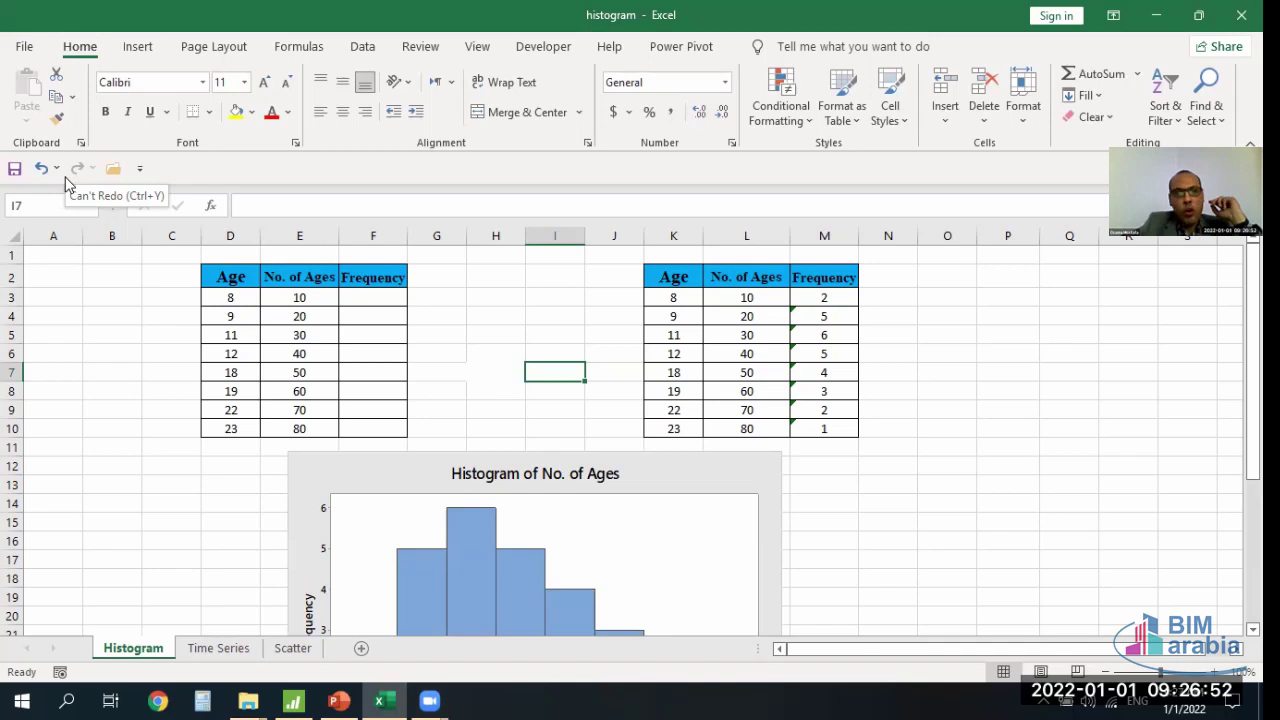
click(293, 57)
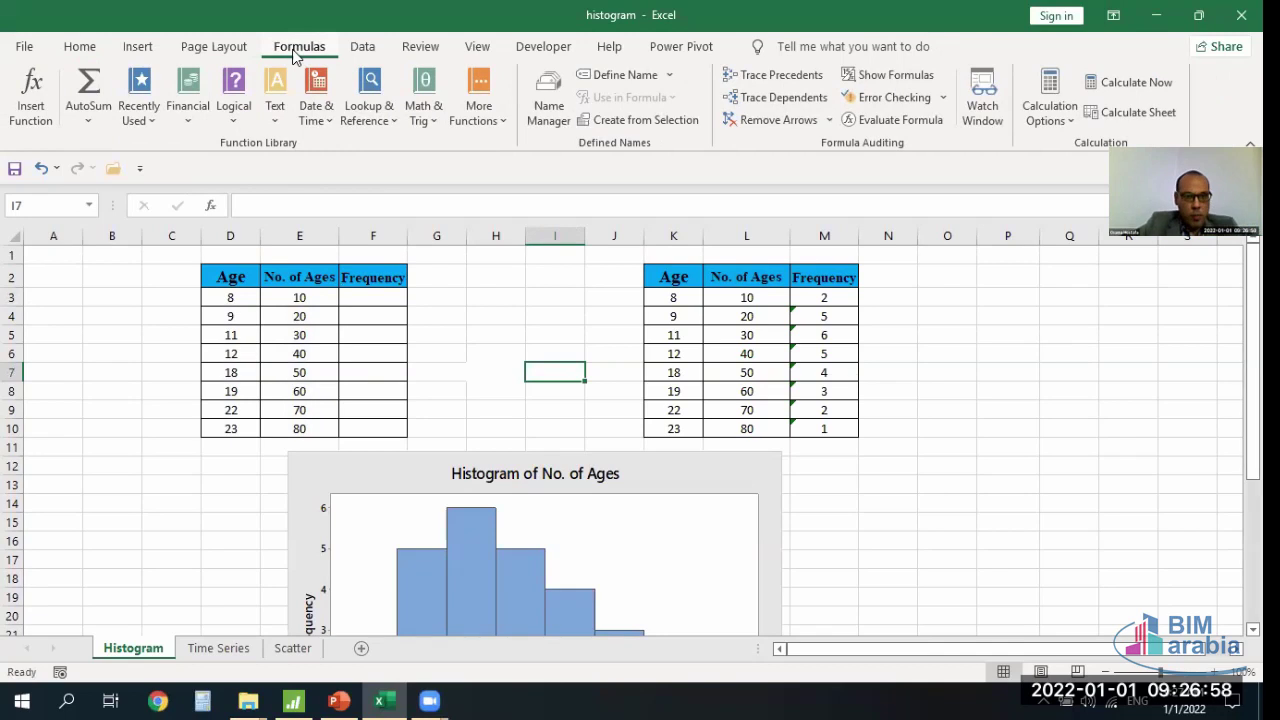
- Enter a FREQUENCY function in cell I7 with data array D3:D10 and bins array E3:E10
click(33, 110)
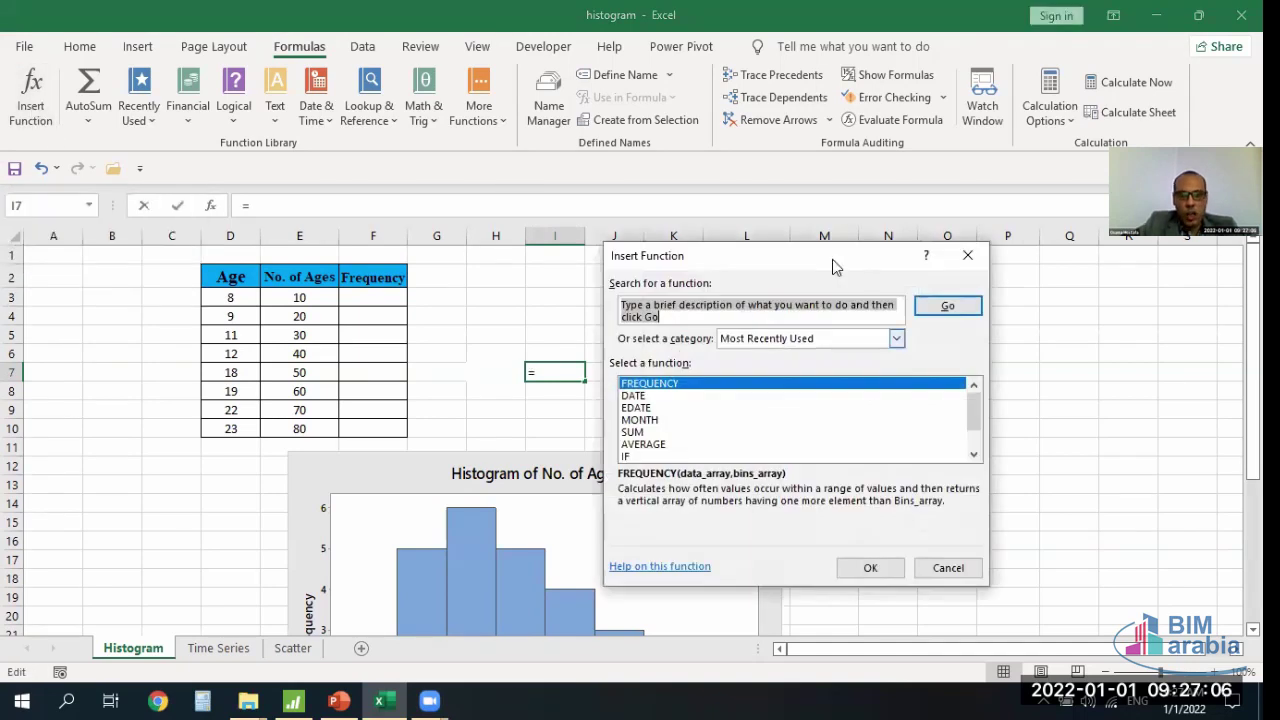
double_click(658, 388)
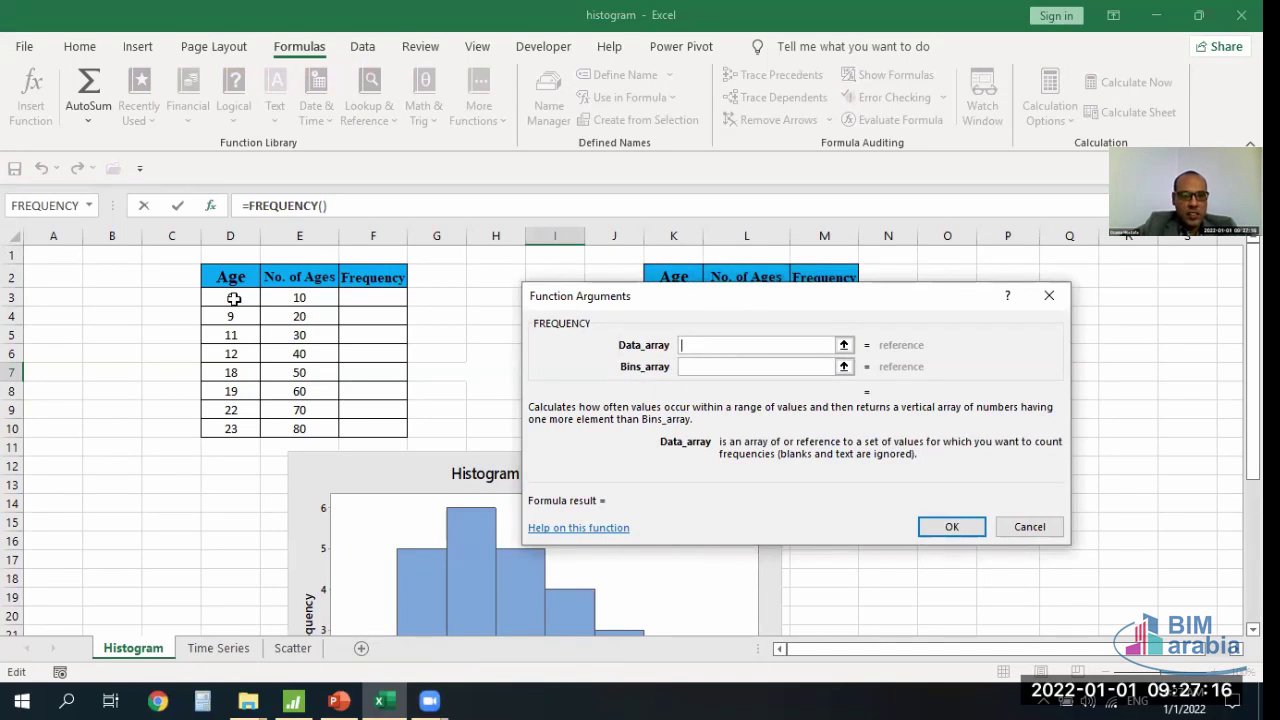
drag(233, 299, 242, 428)
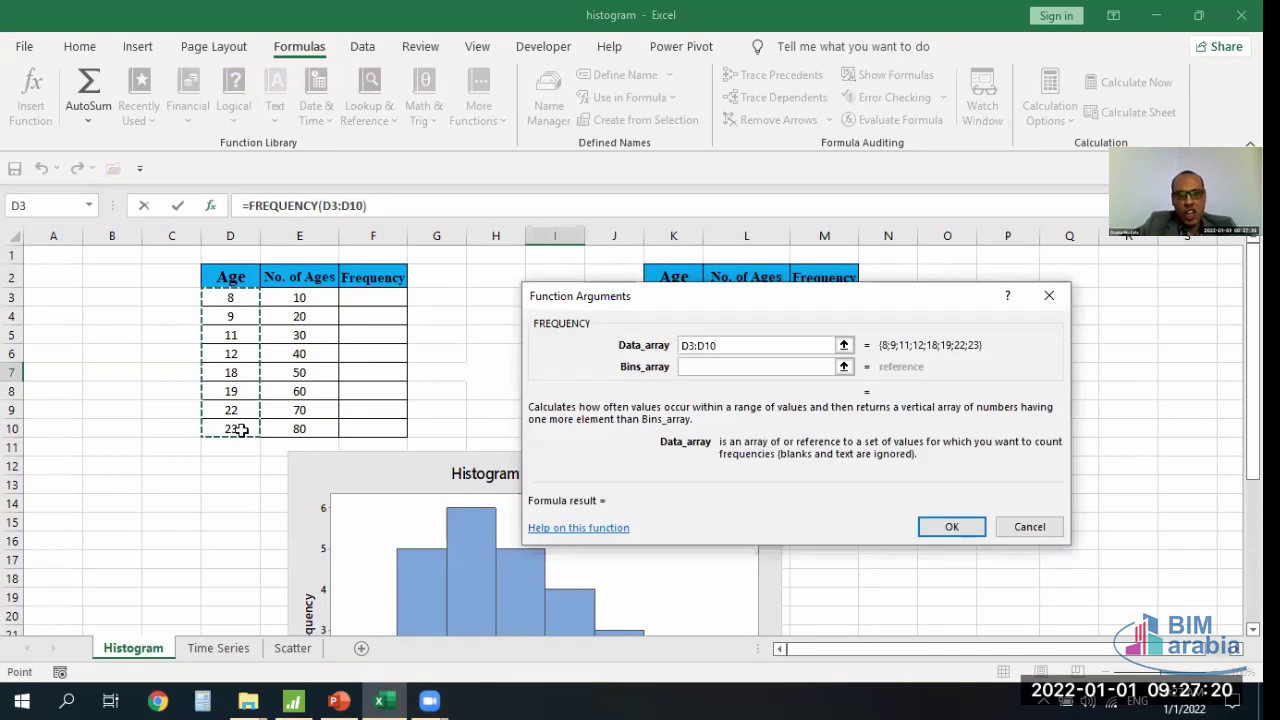
click(692, 367)
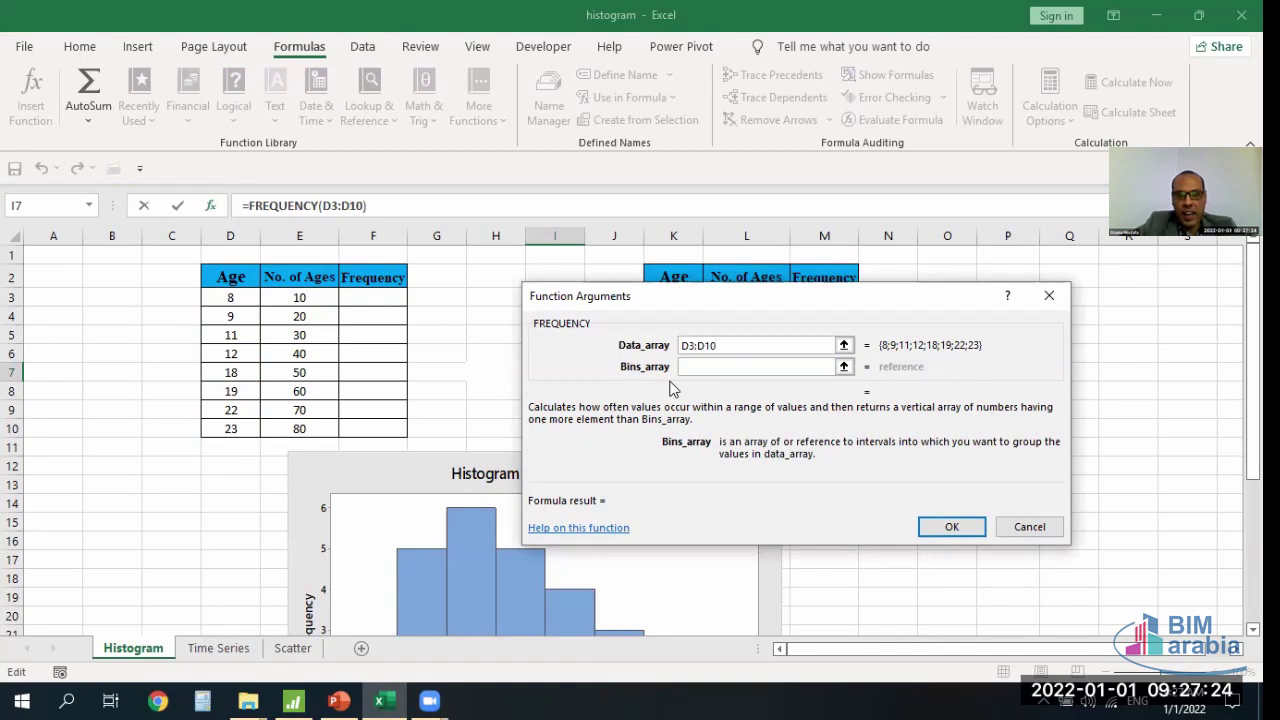
click(318, 295)
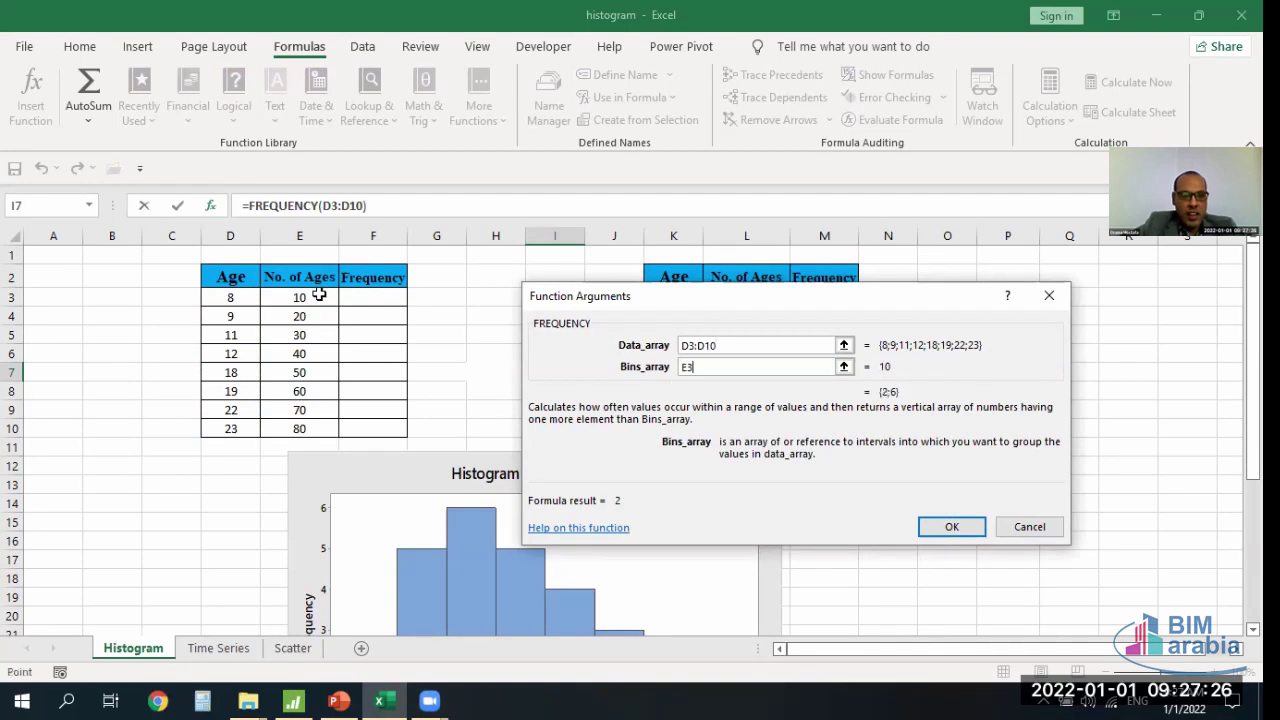
drag(318, 295, 318, 430)
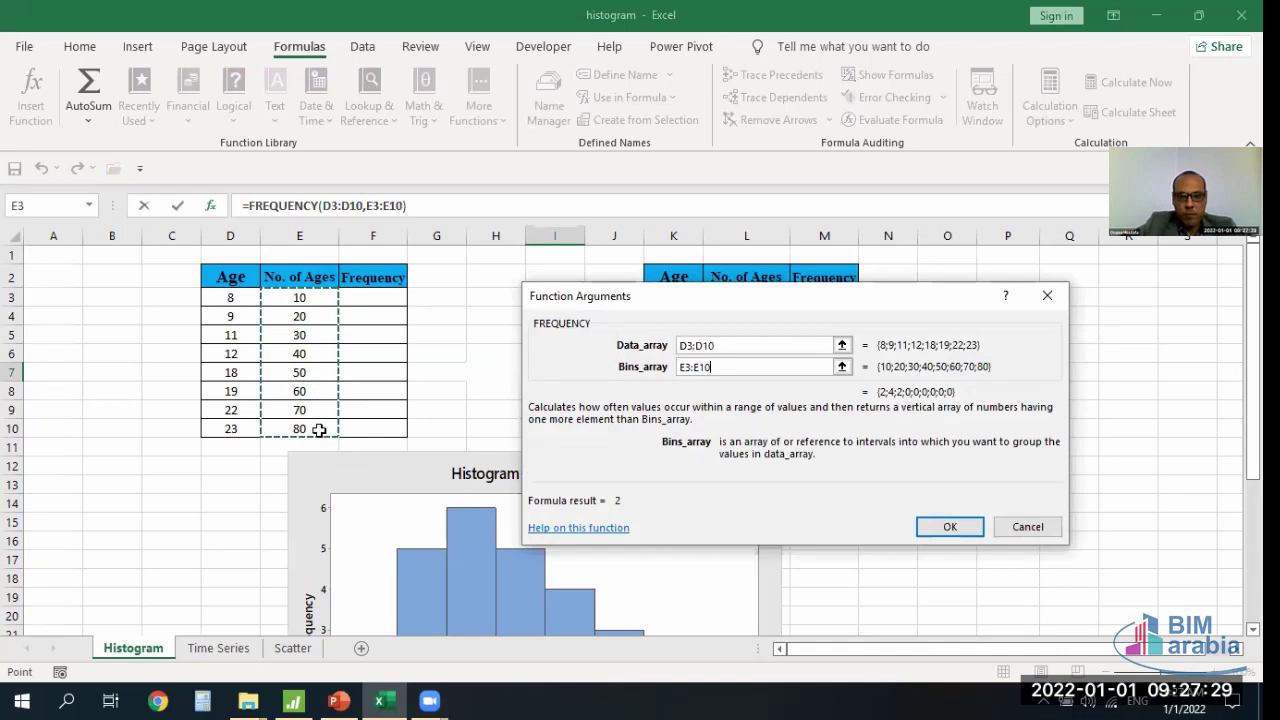
click(960, 527)
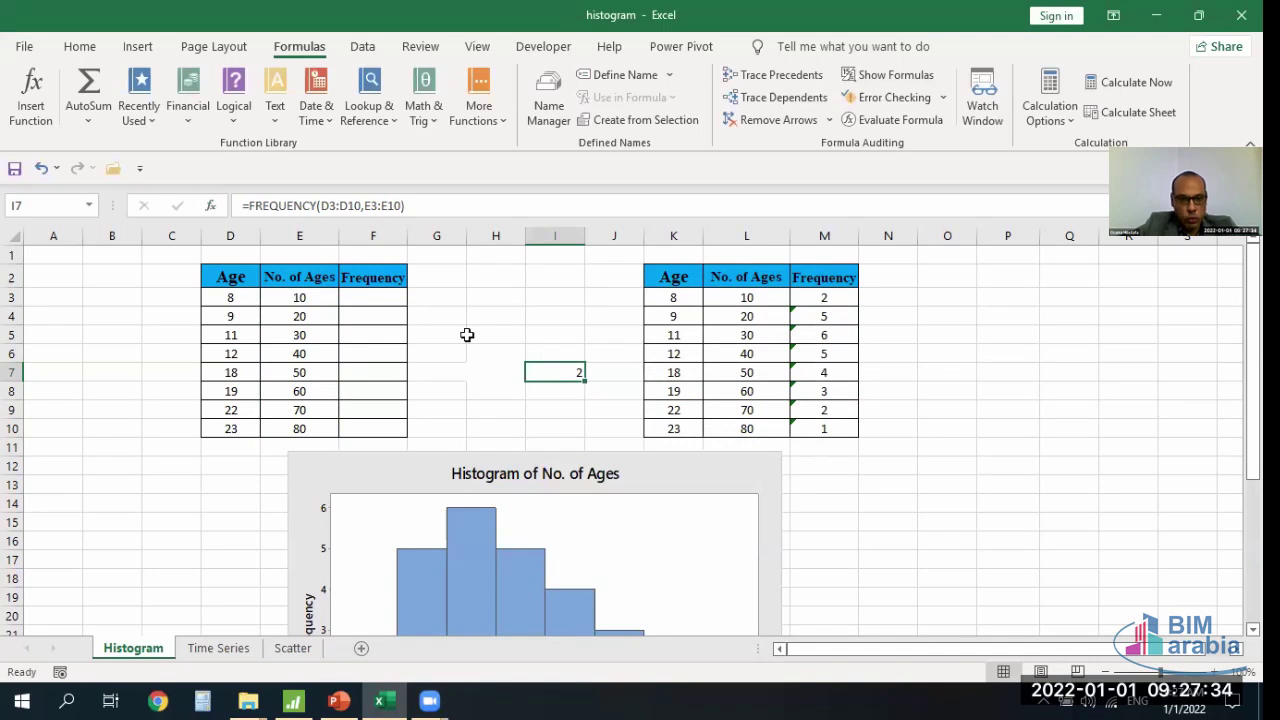
- Clear the FREQUENCY formula from cell I7
key(F2)
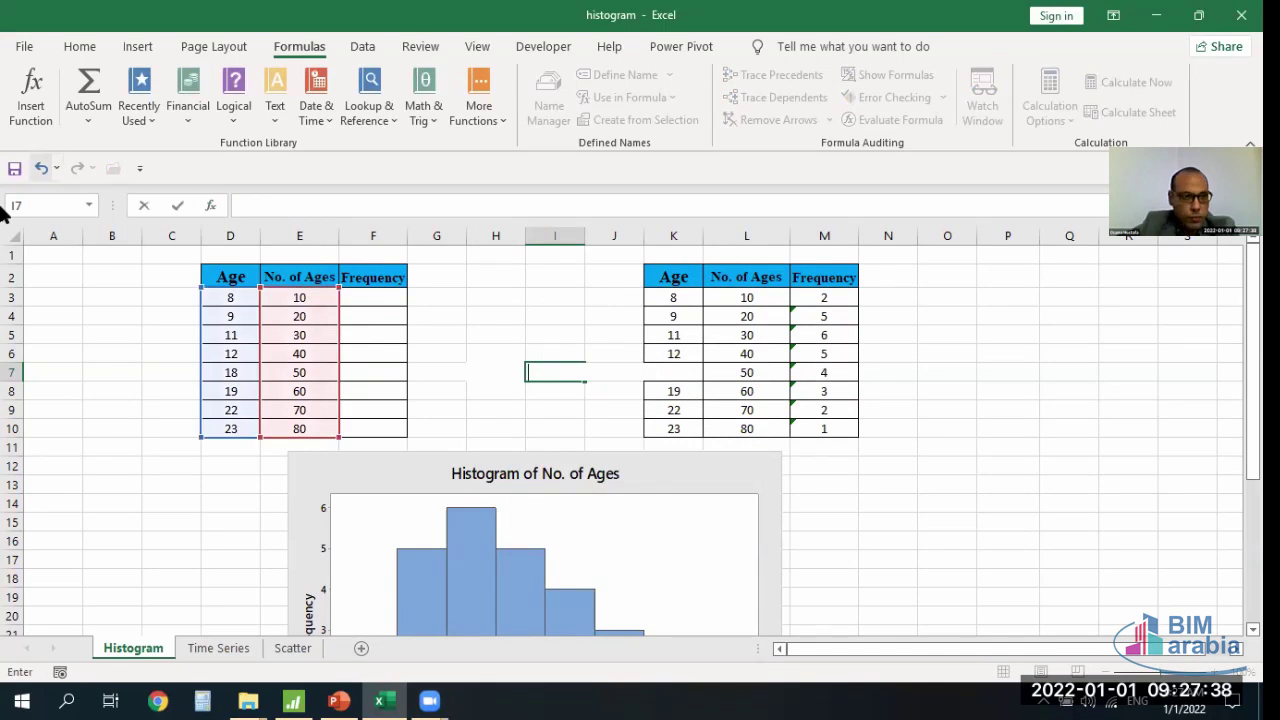
click(46, 169)
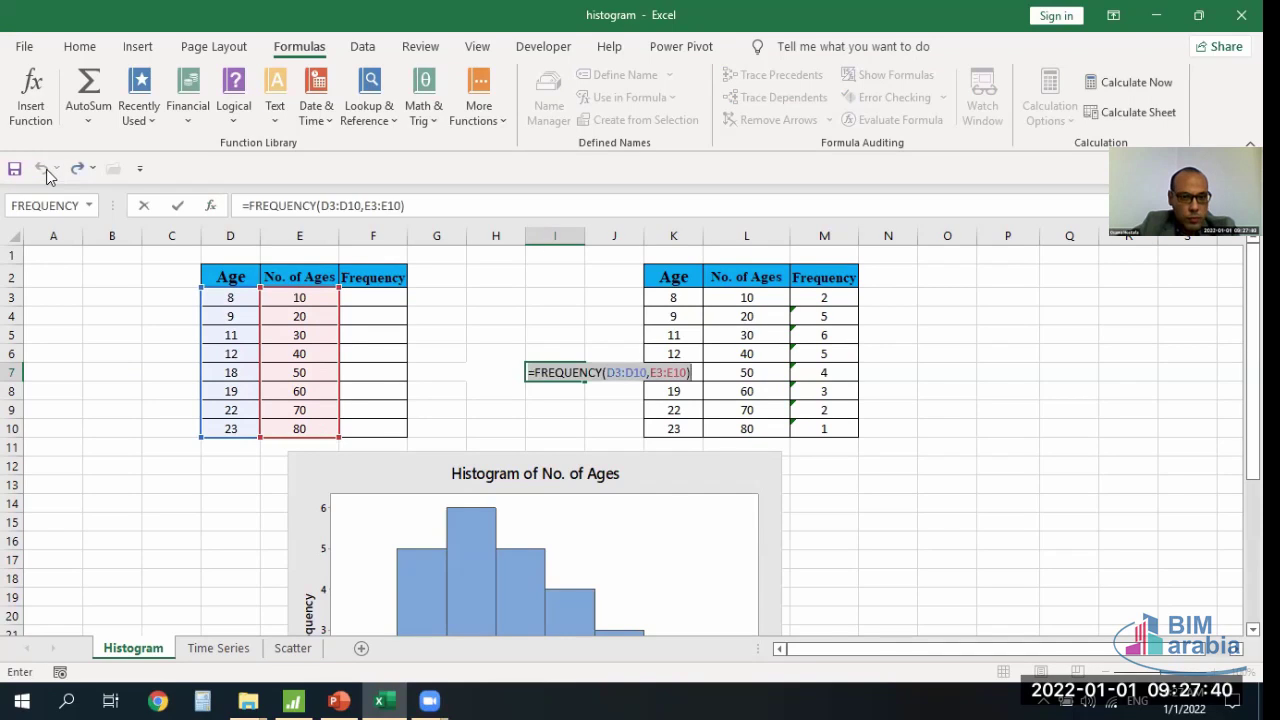
click(380, 296)
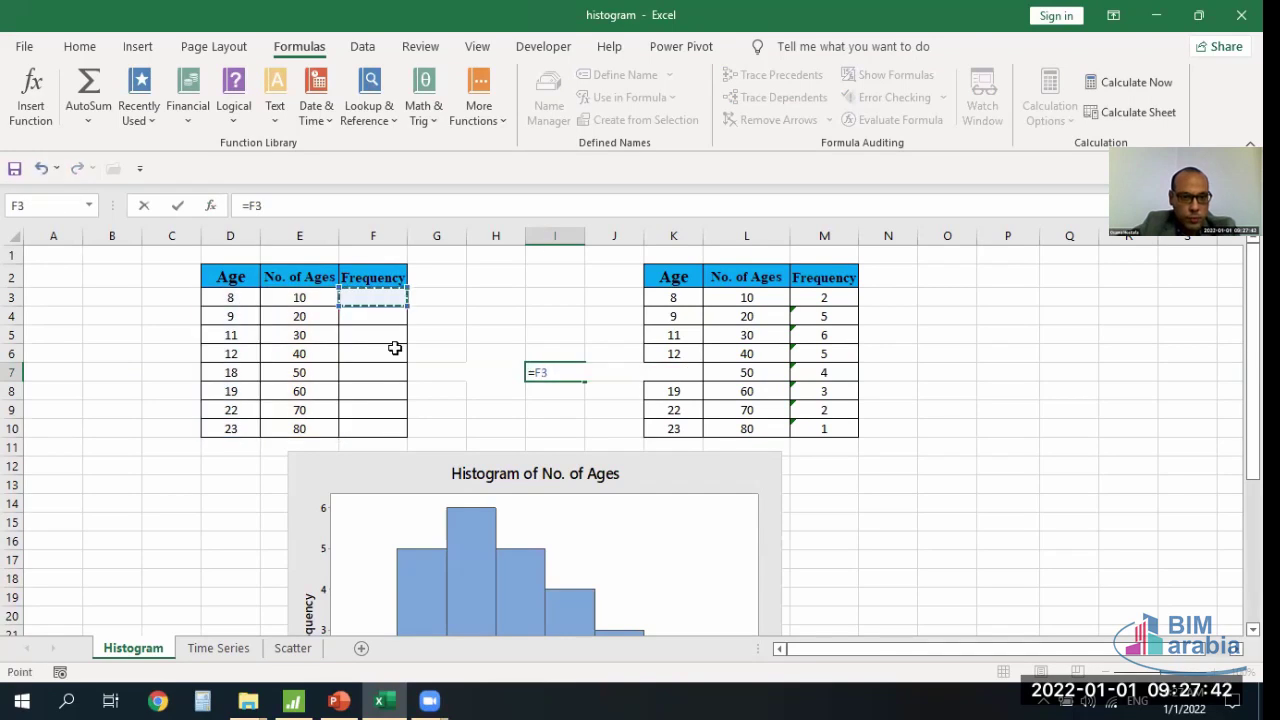
key(BackSpace)
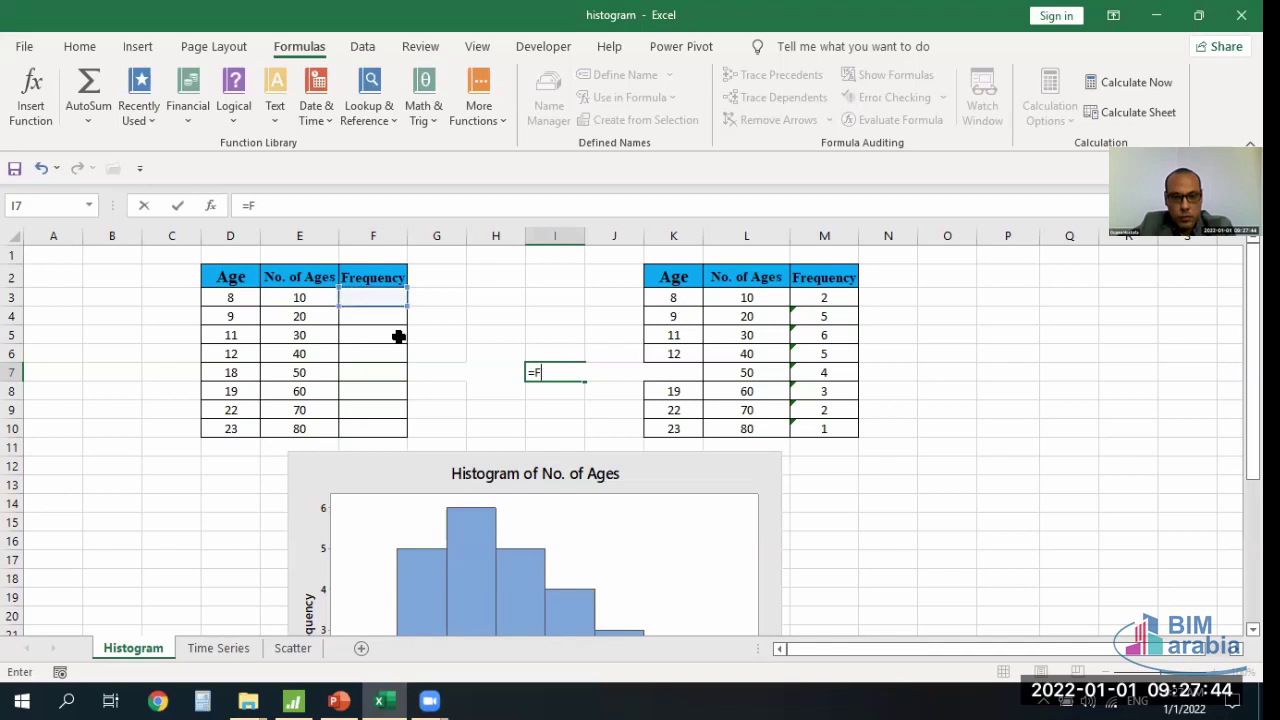
key(BackSpace)
key(BackSpace)
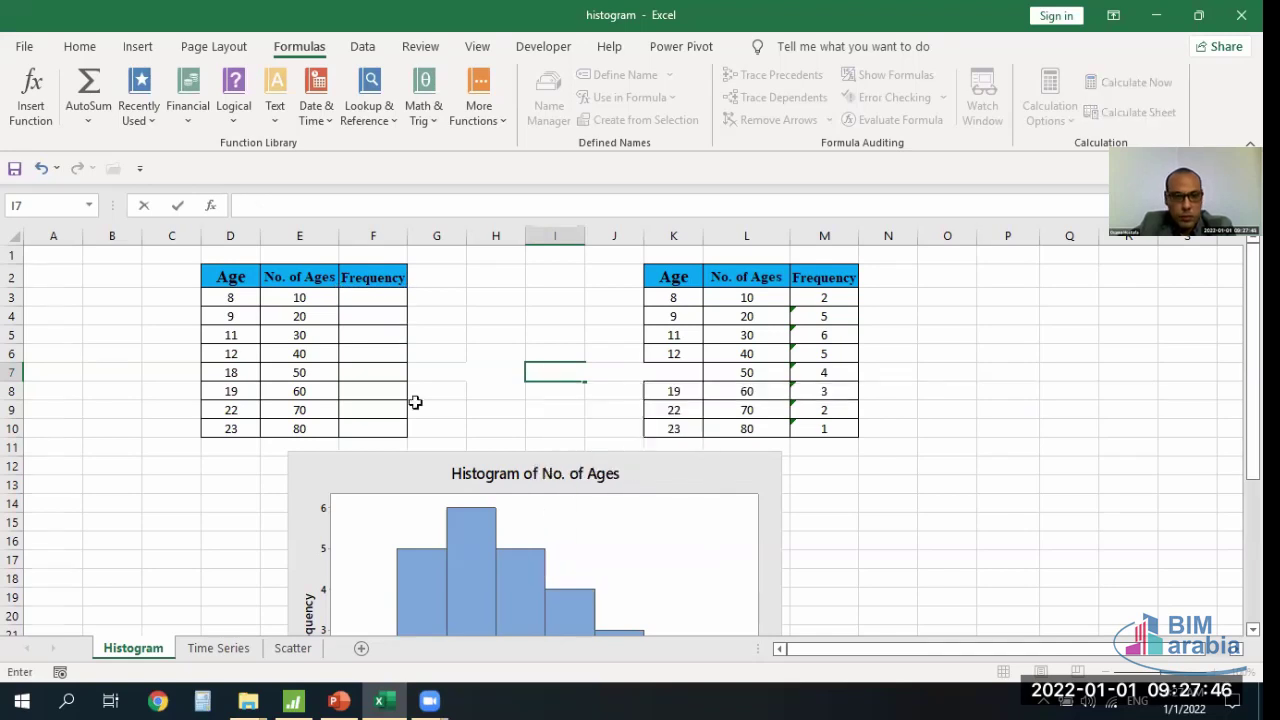
click(415, 402)
- Insert the FREQUENCY function in cell F3 with data array D3:D10 and bins array E3:E10
click(382, 301)
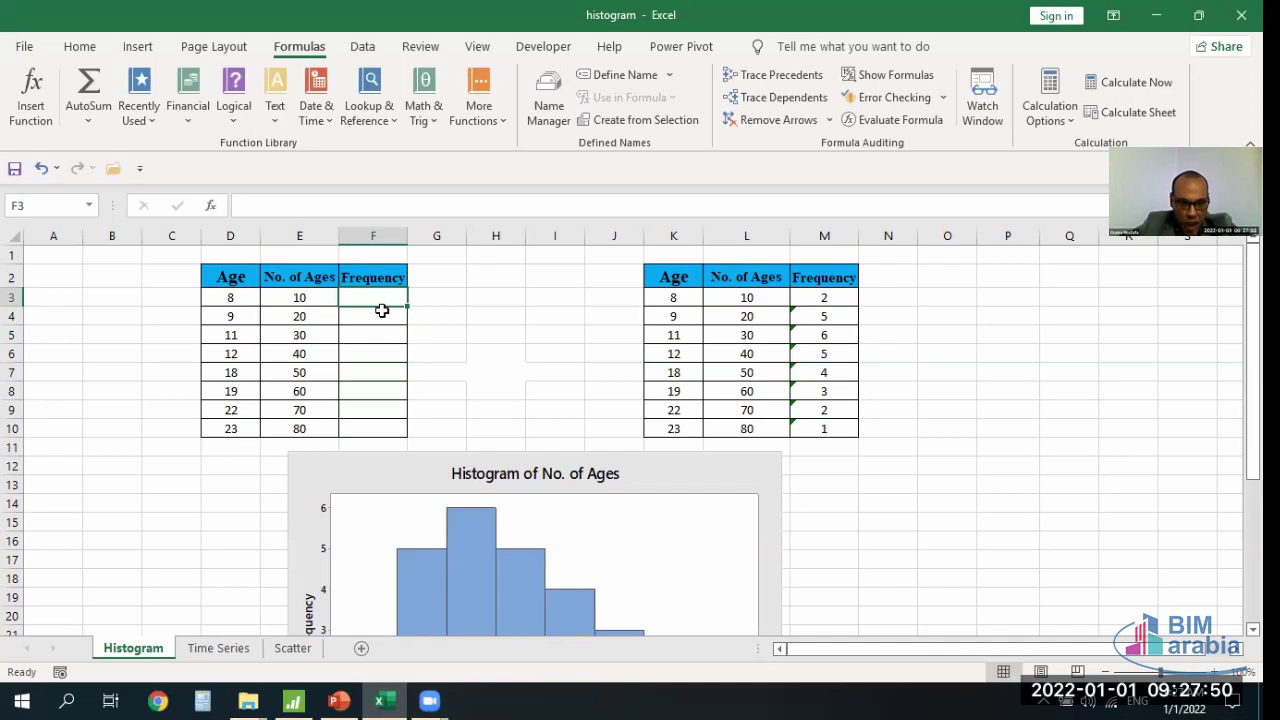
click(30, 95)
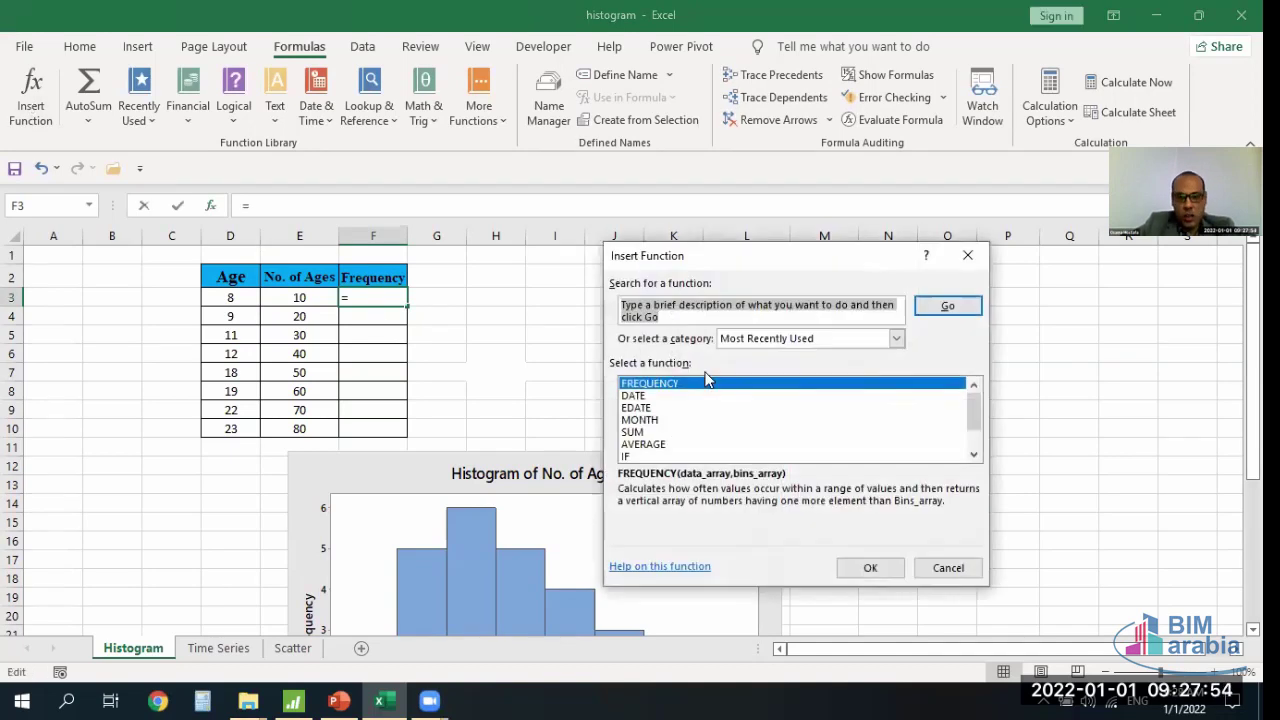
click(869, 567)
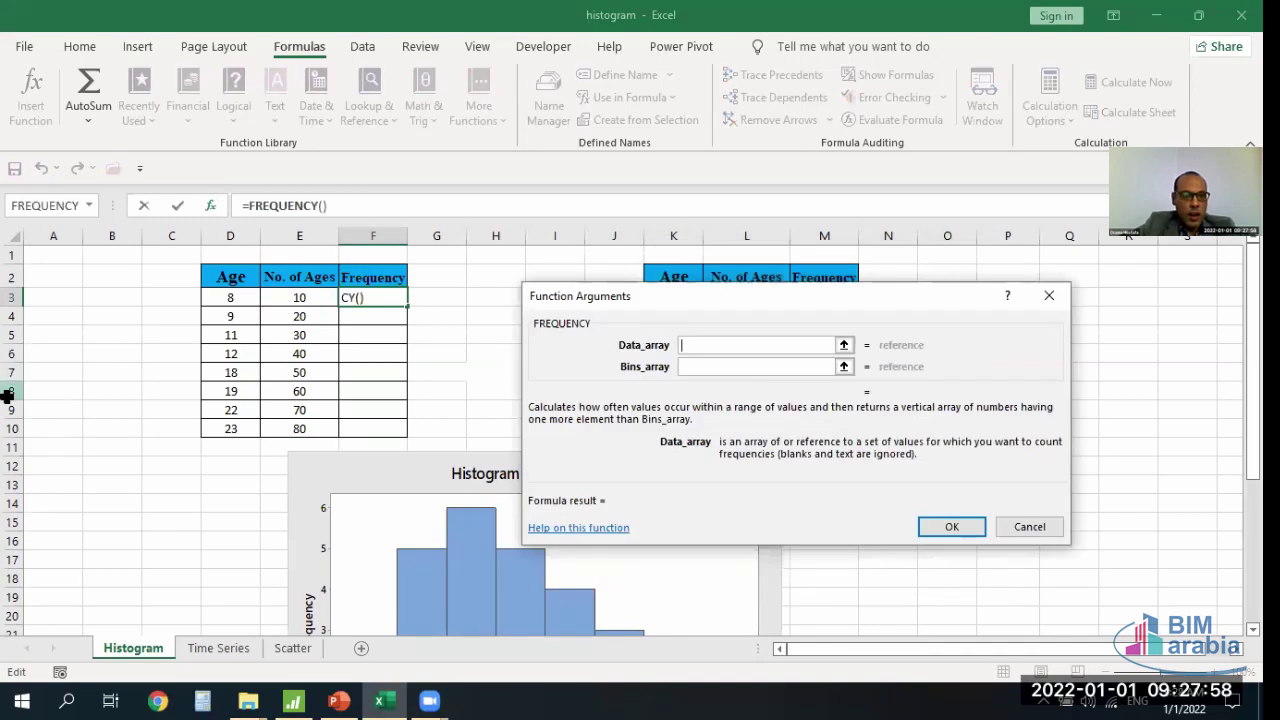
drag(226, 298, 229, 425)
click(715, 366)
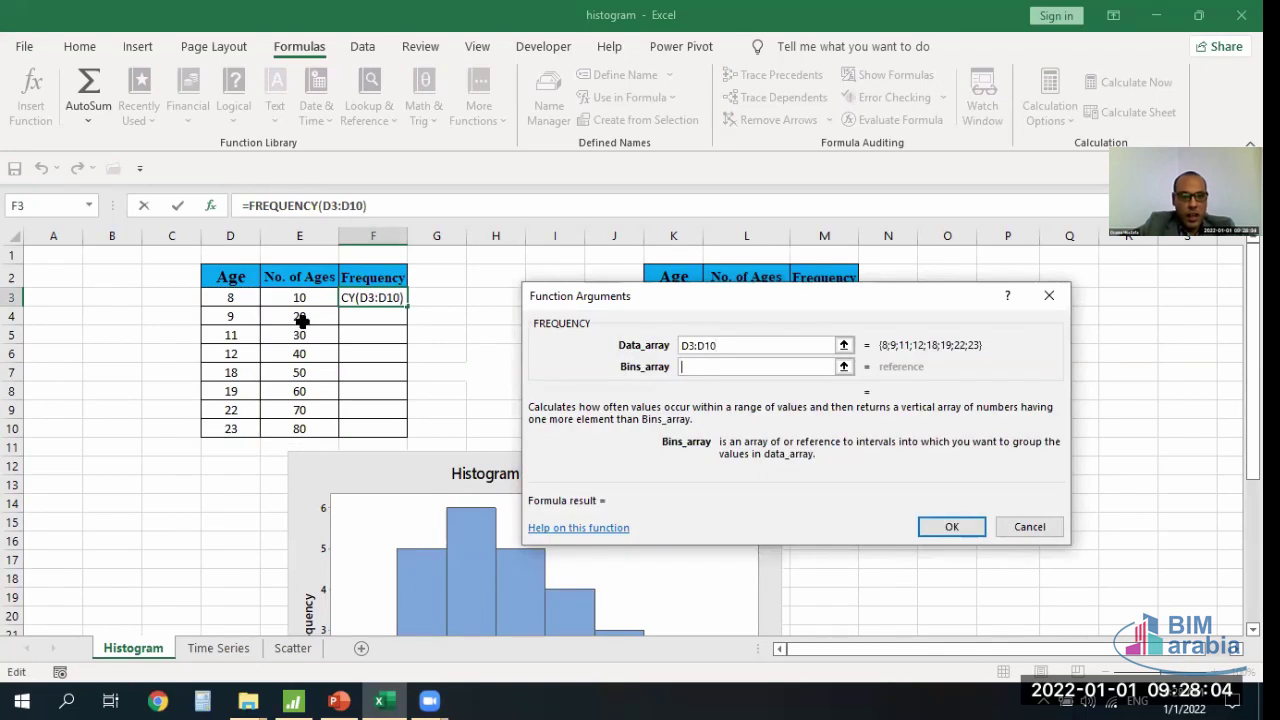
drag(313, 296, 326, 434)
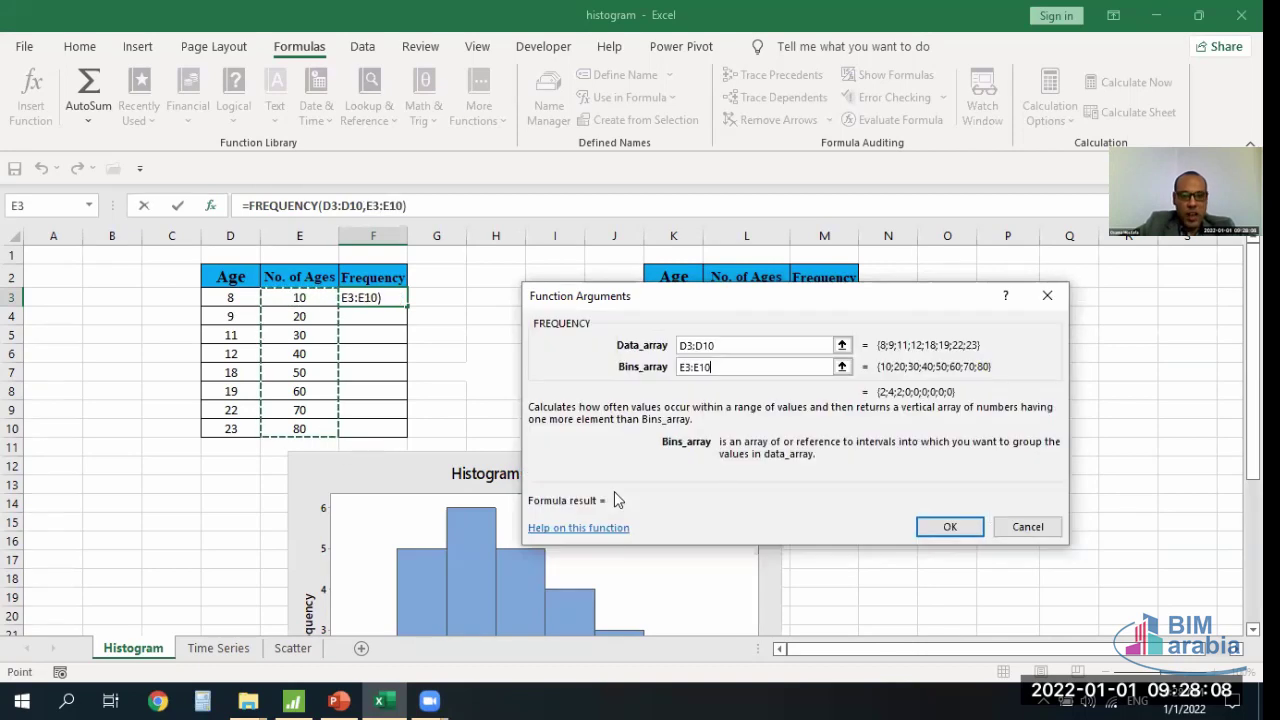
click(950, 527)
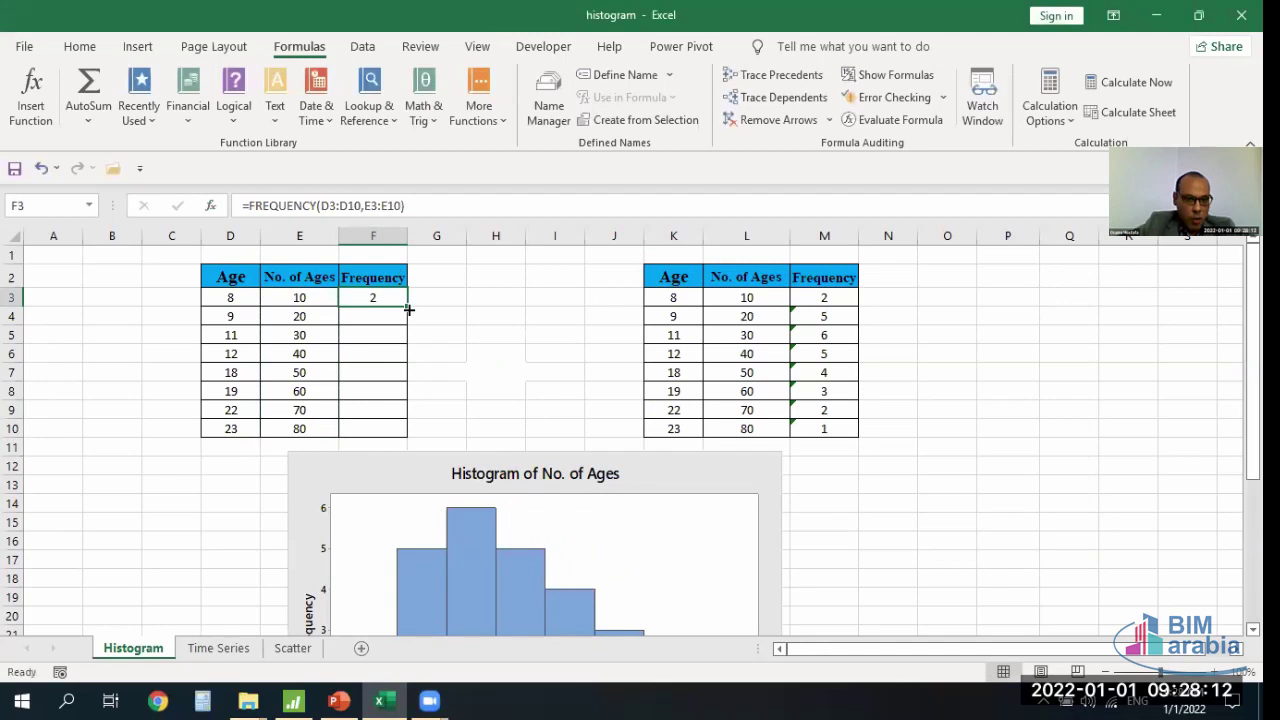
- Fill the FREQUENCY formula from F3 down through F10 in the first table
drag(410, 303, 401, 428)
click(498, 367)
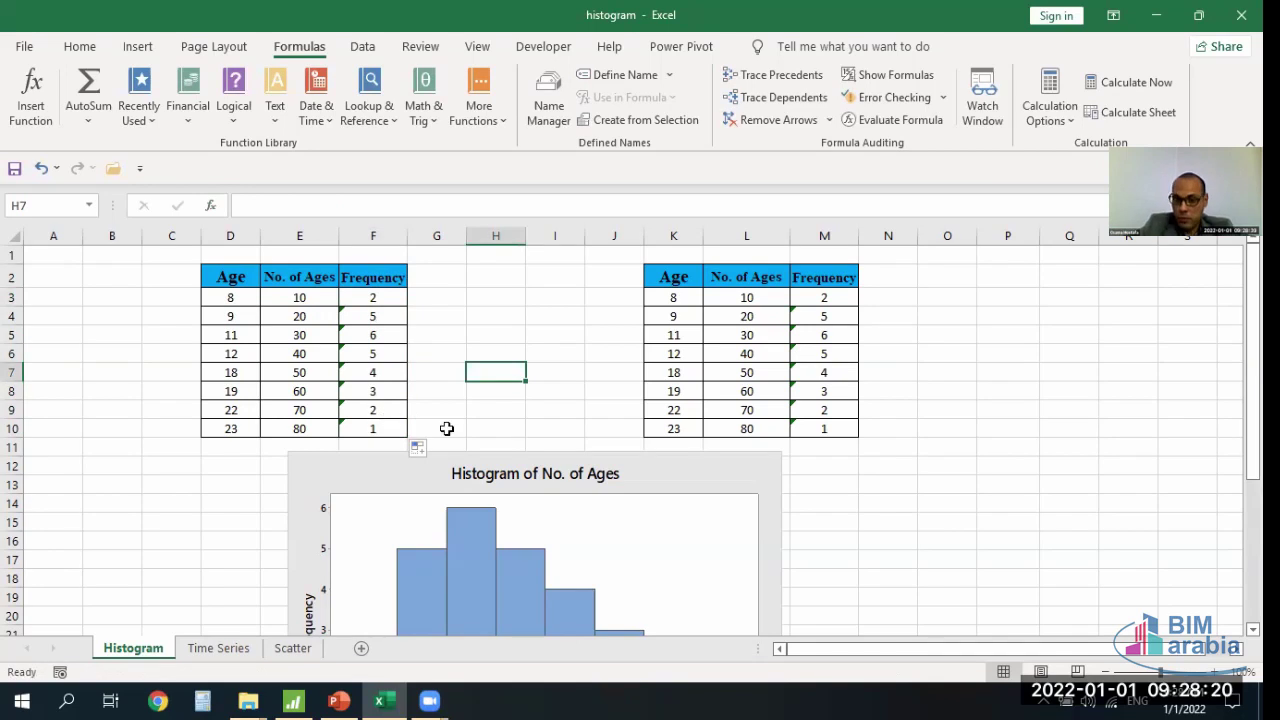
click(458, 699)
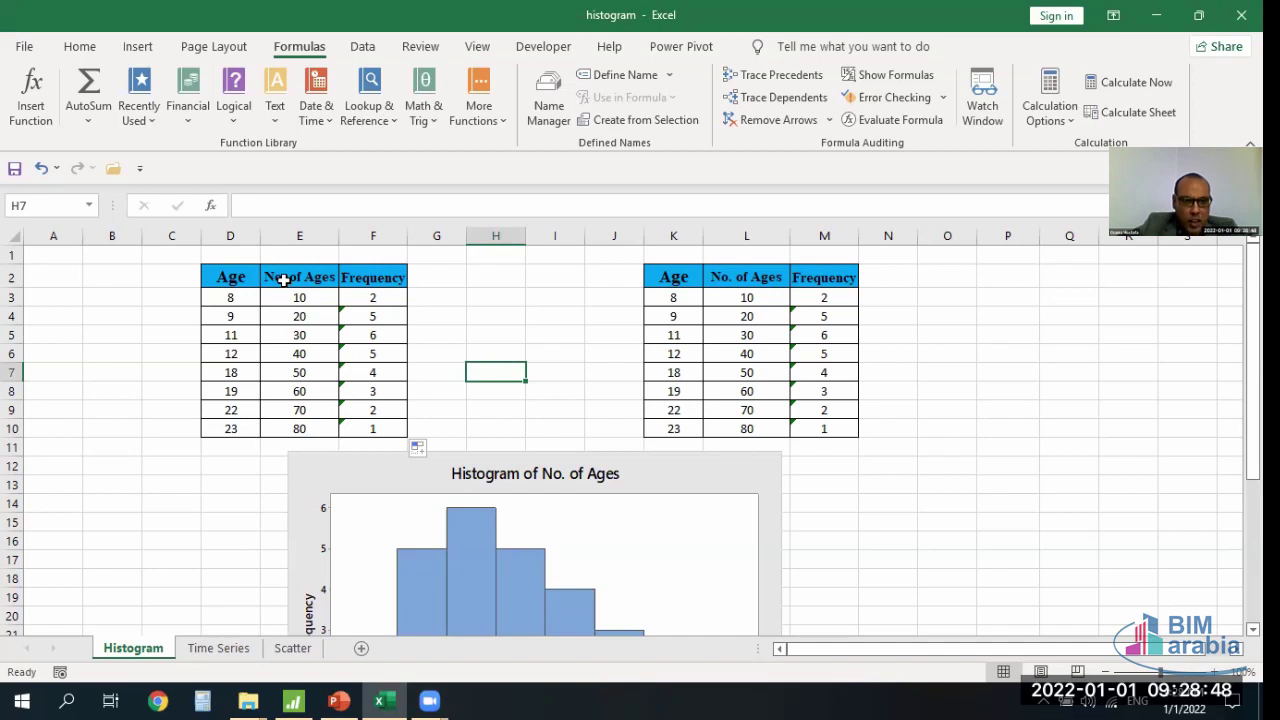
- Copy the No. of Ages and Frequency columns E2:F10 and paste them into the empty Minitab worksheet, starting at the C1 header
drag(284, 280, 369, 440)
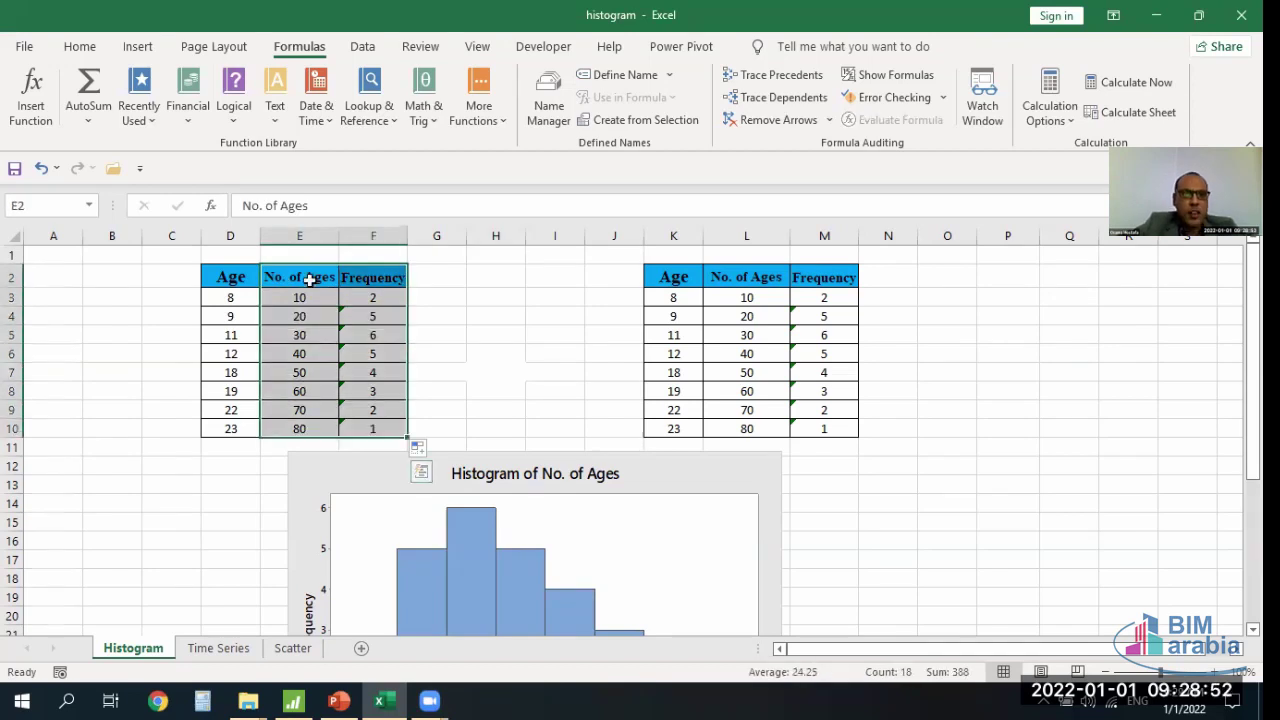
right_click(311, 281)
click(368, 222)
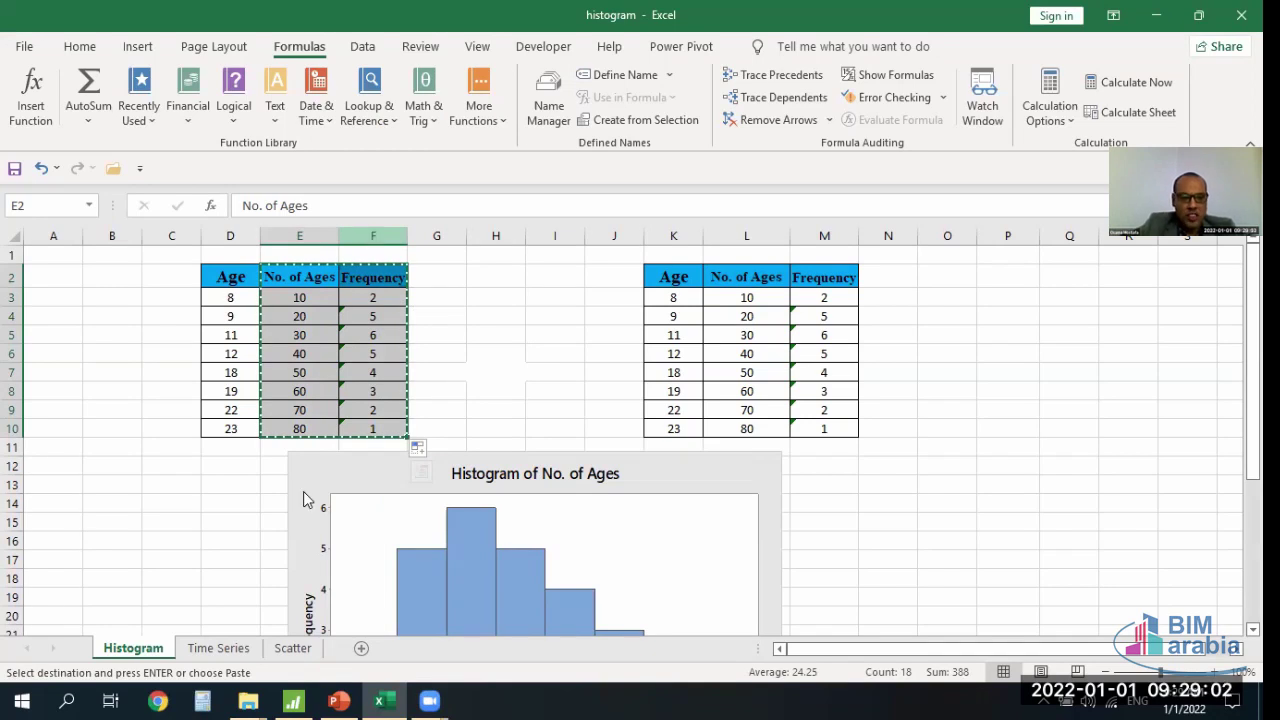
click(293, 700)
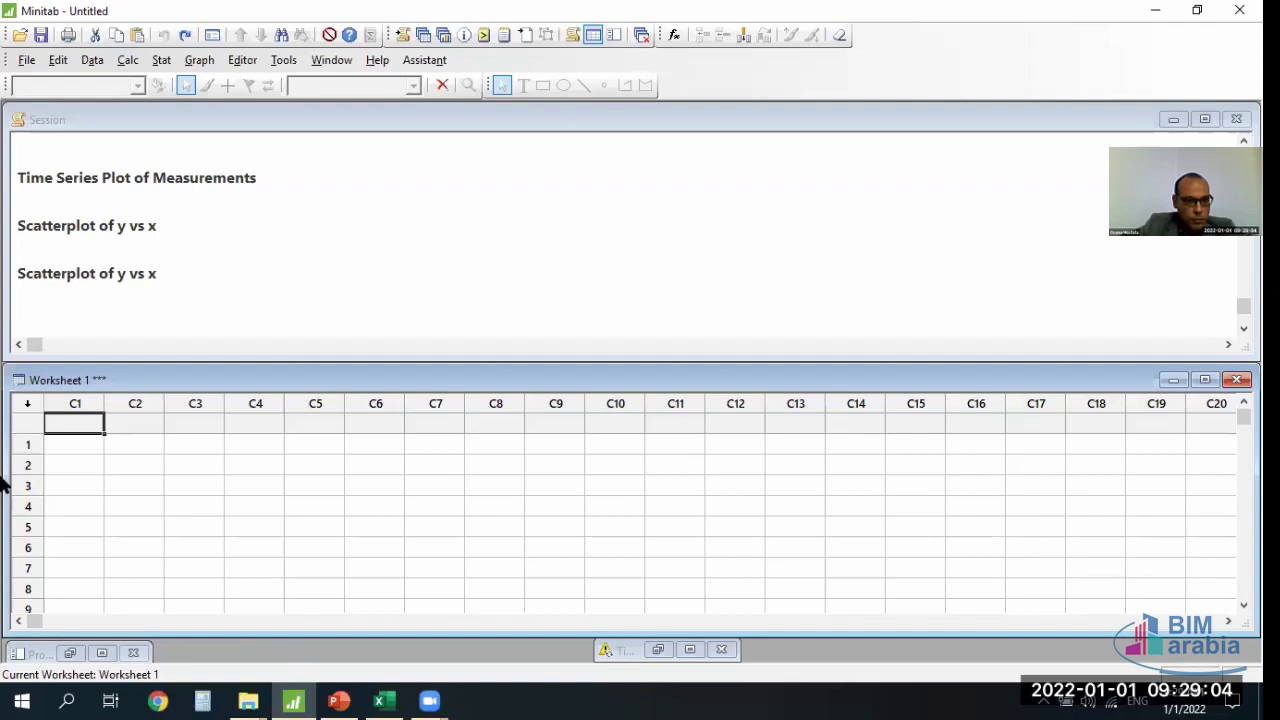
right_click(72, 420)
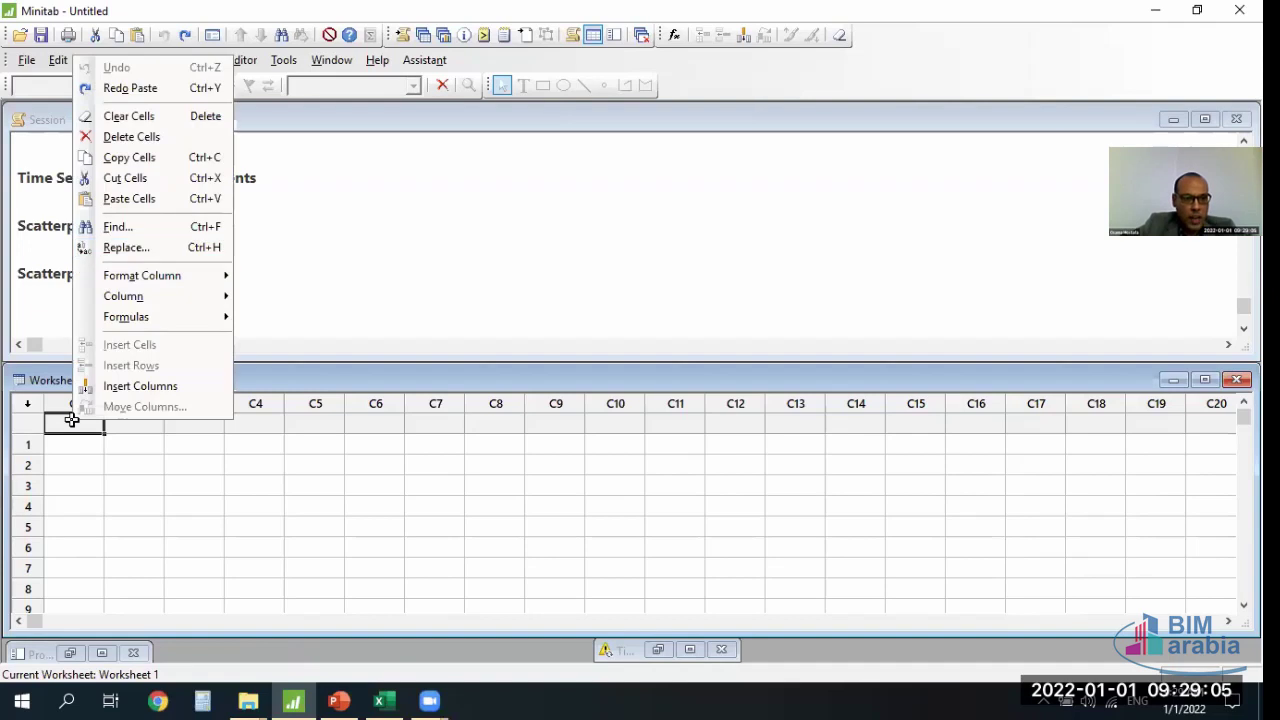
click(150, 198)
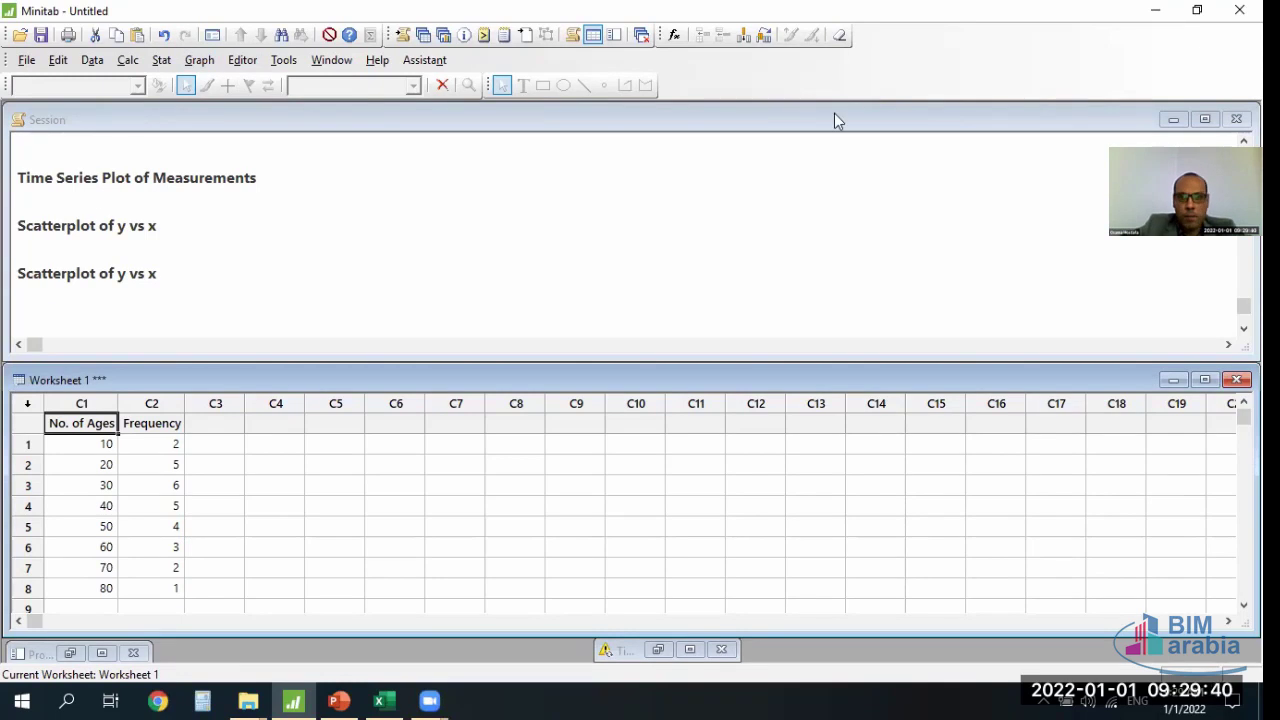
- Start a new histogram graph of the Simple type
click(200, 62)
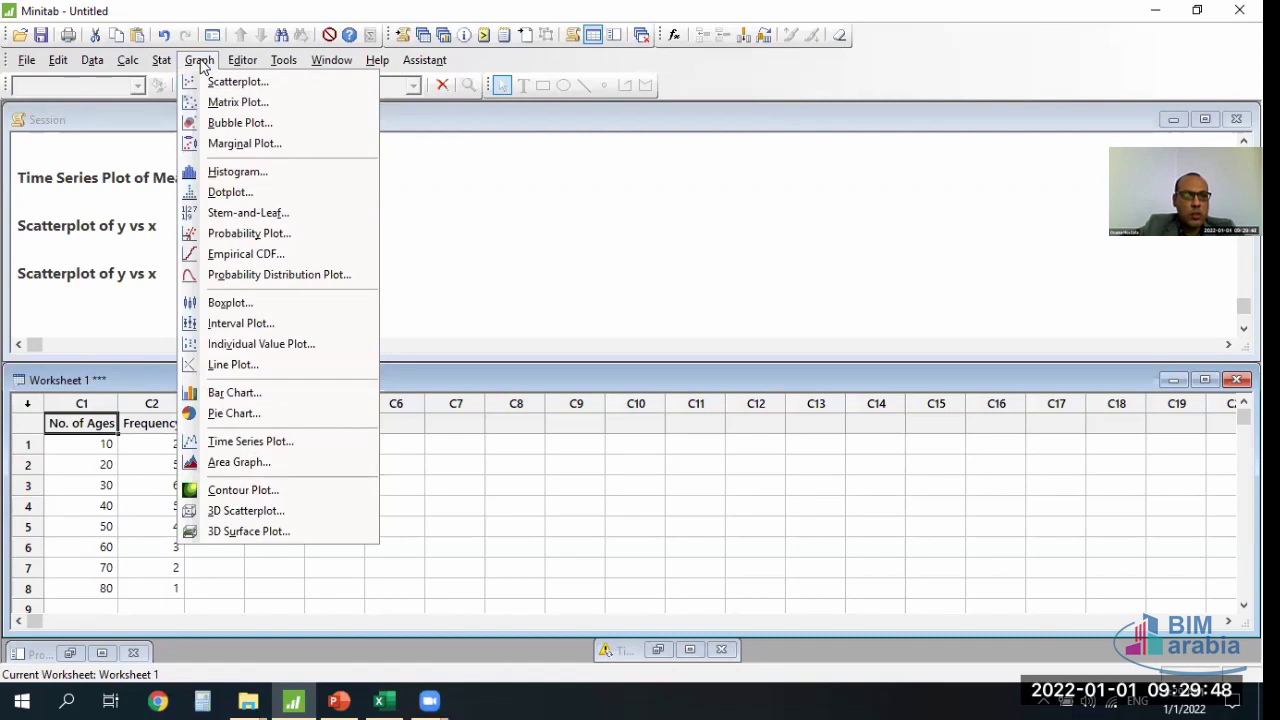
click(244, 172)
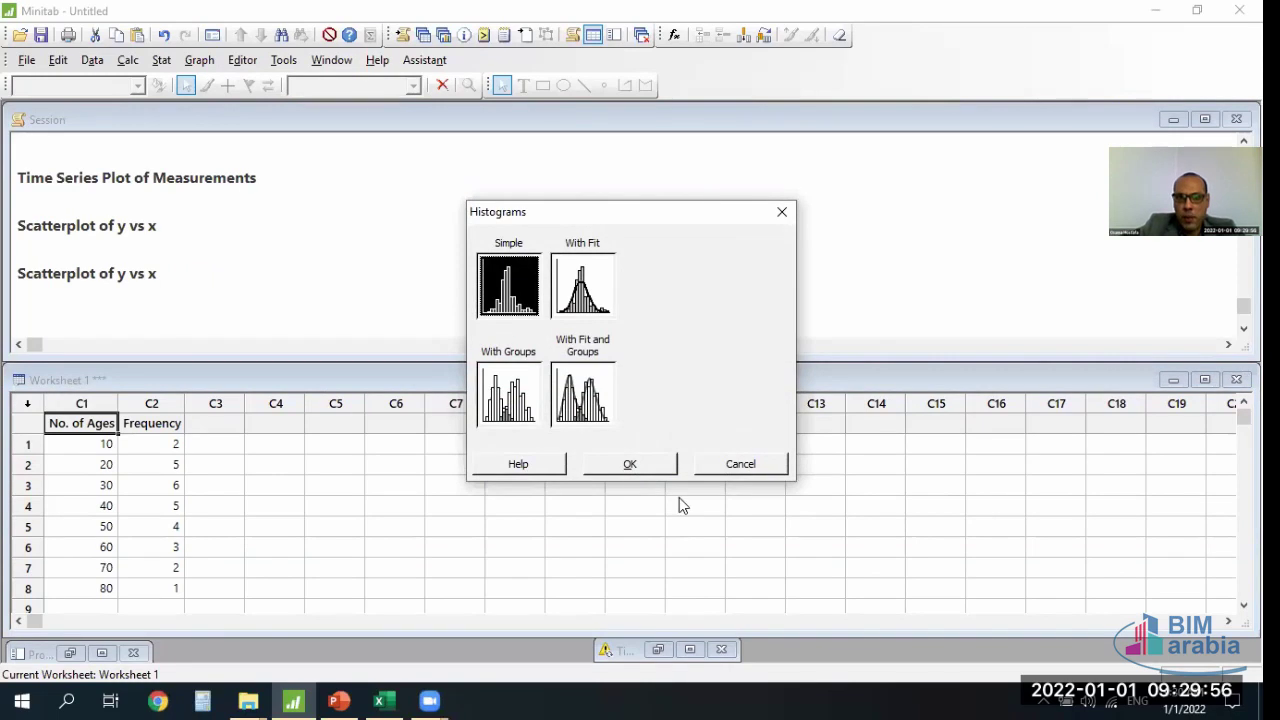
click(631, 464)
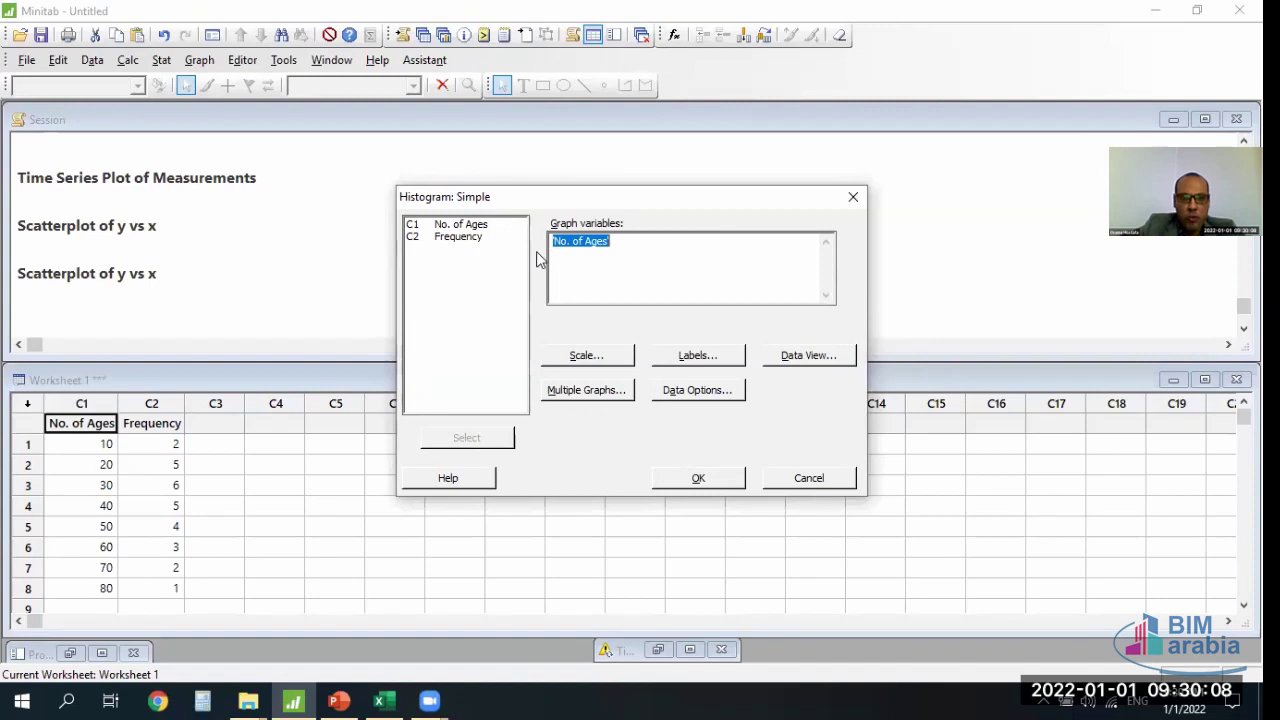
- Clear and re-enter No. of Ages as the graph variable, and generate the histogram
click(480, 228)
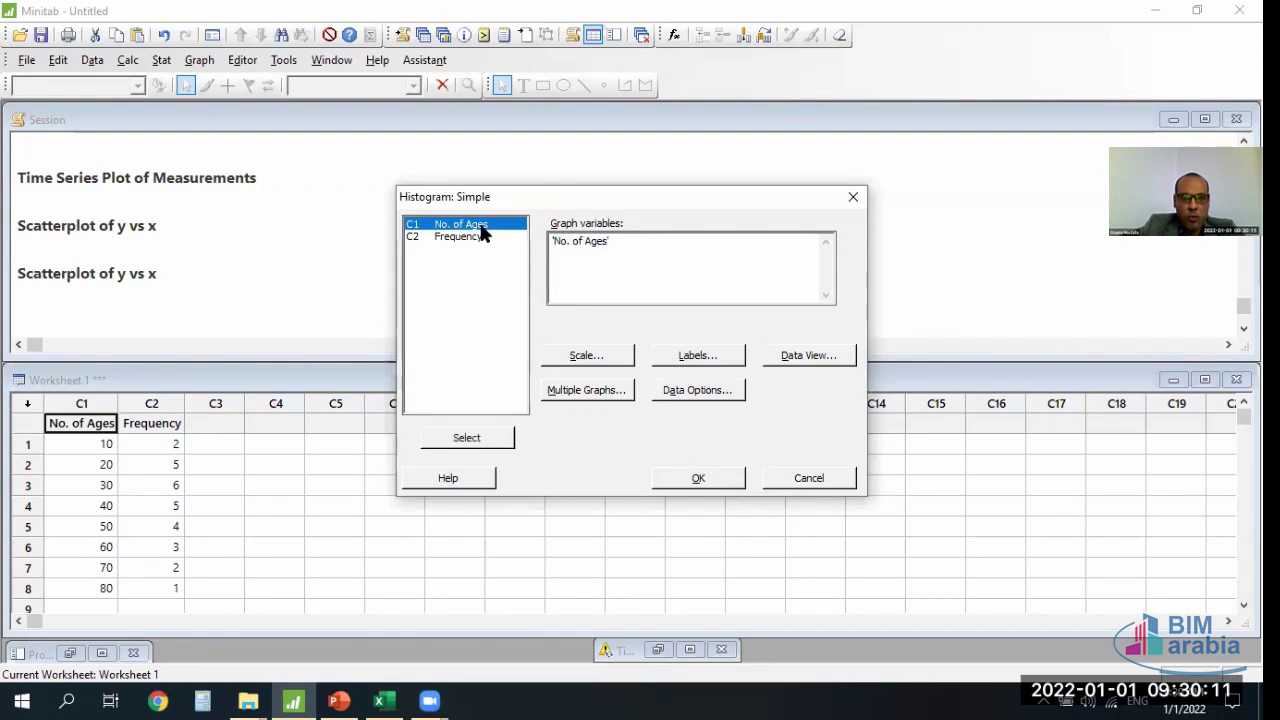
click(489, 440)
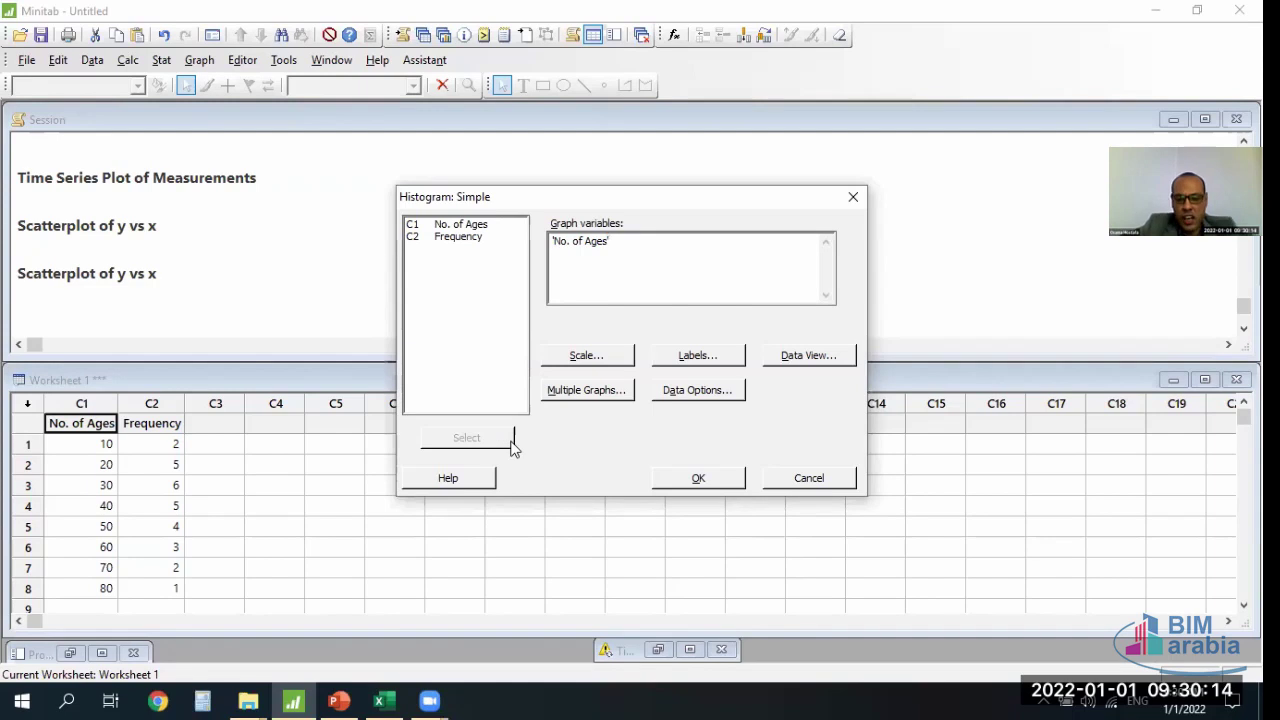
key(BackSpace)
key(BackSpace)
key(BackSpace)
key(BackSpace)
key(BackSpace)
key(BackSpace)
key(BackSpace)
key(BackSpace)
key(BackSpace)
key(BackSpace)
key(BackSpace)
key(BackSpace)
key(BackSpace)
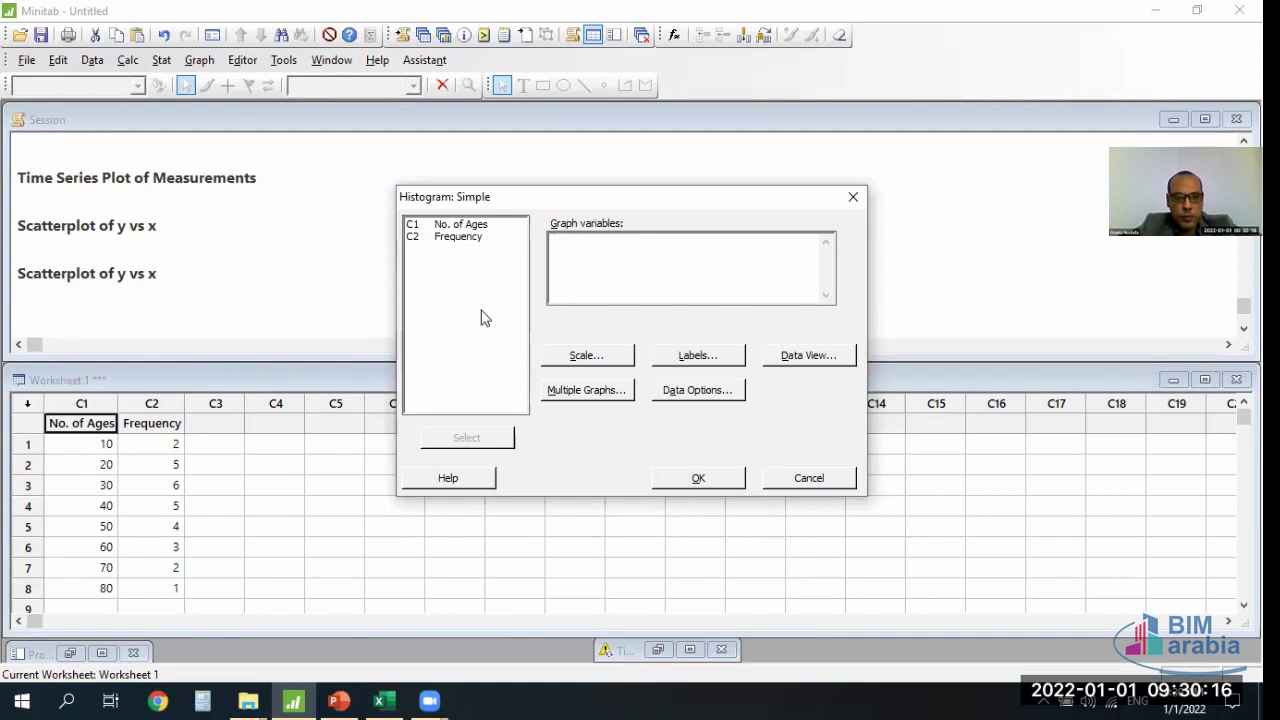
click(486, 226)
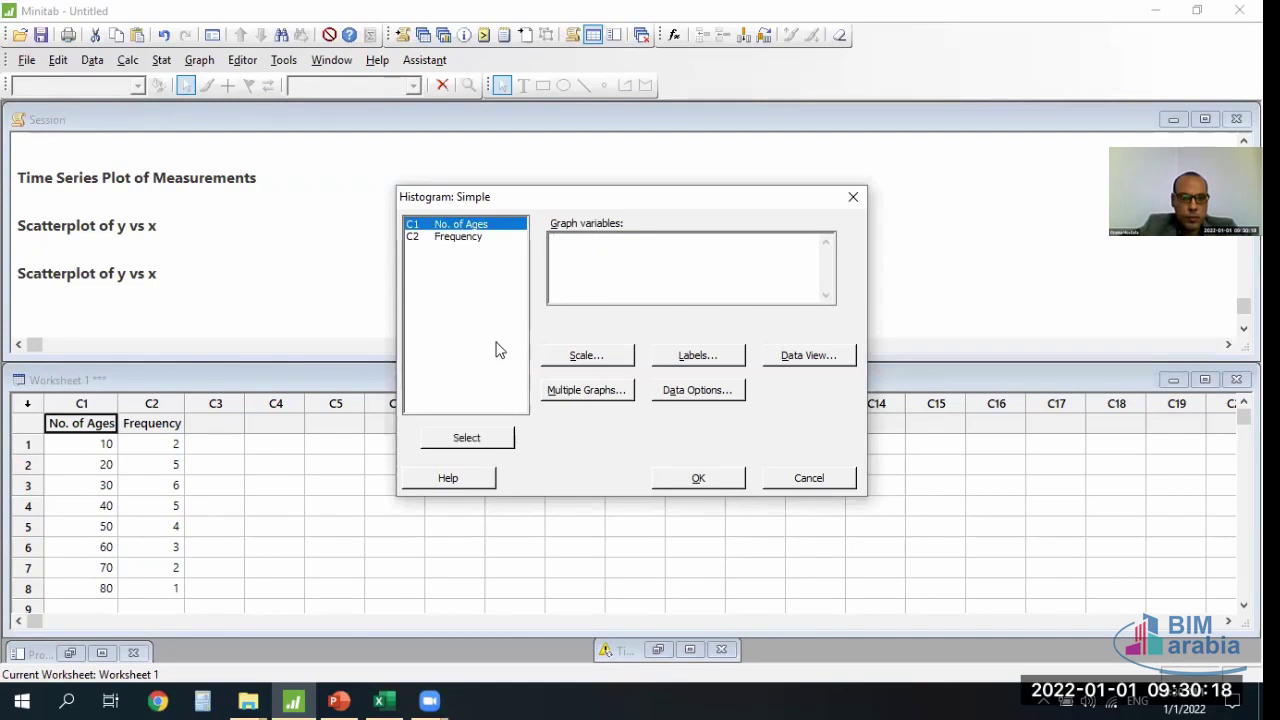
click(481, 440)
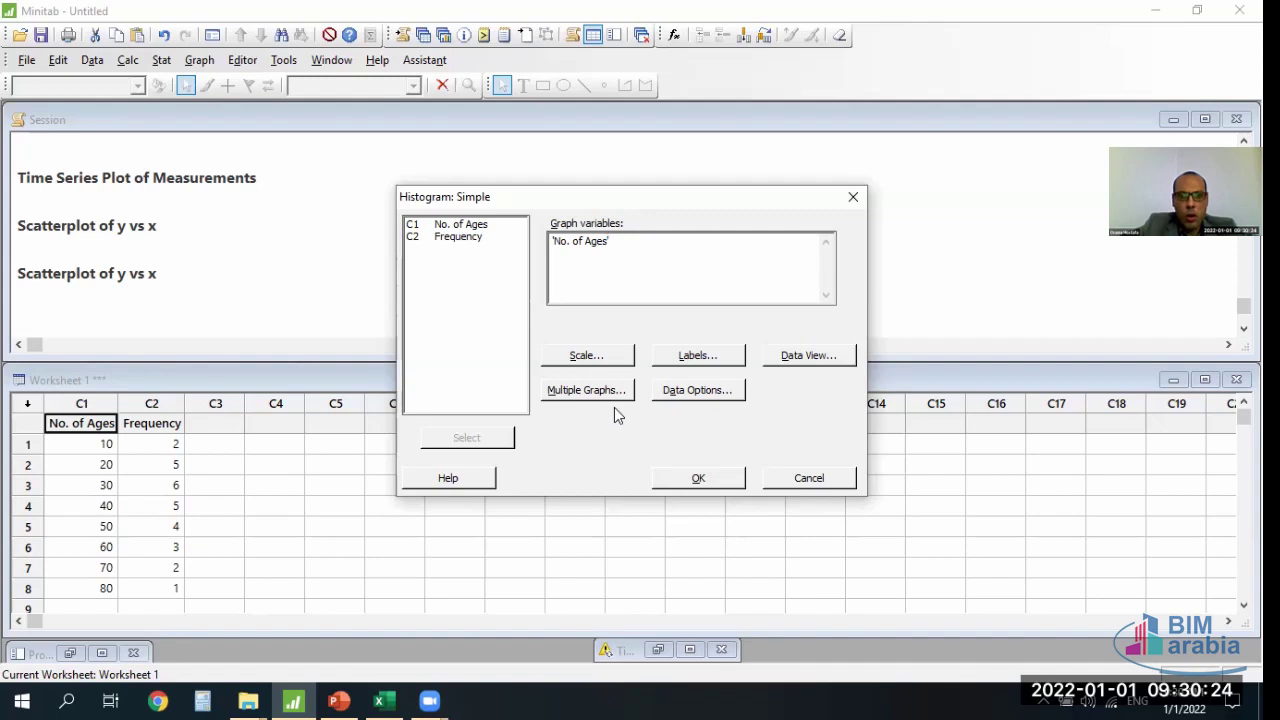
click(692, 480)
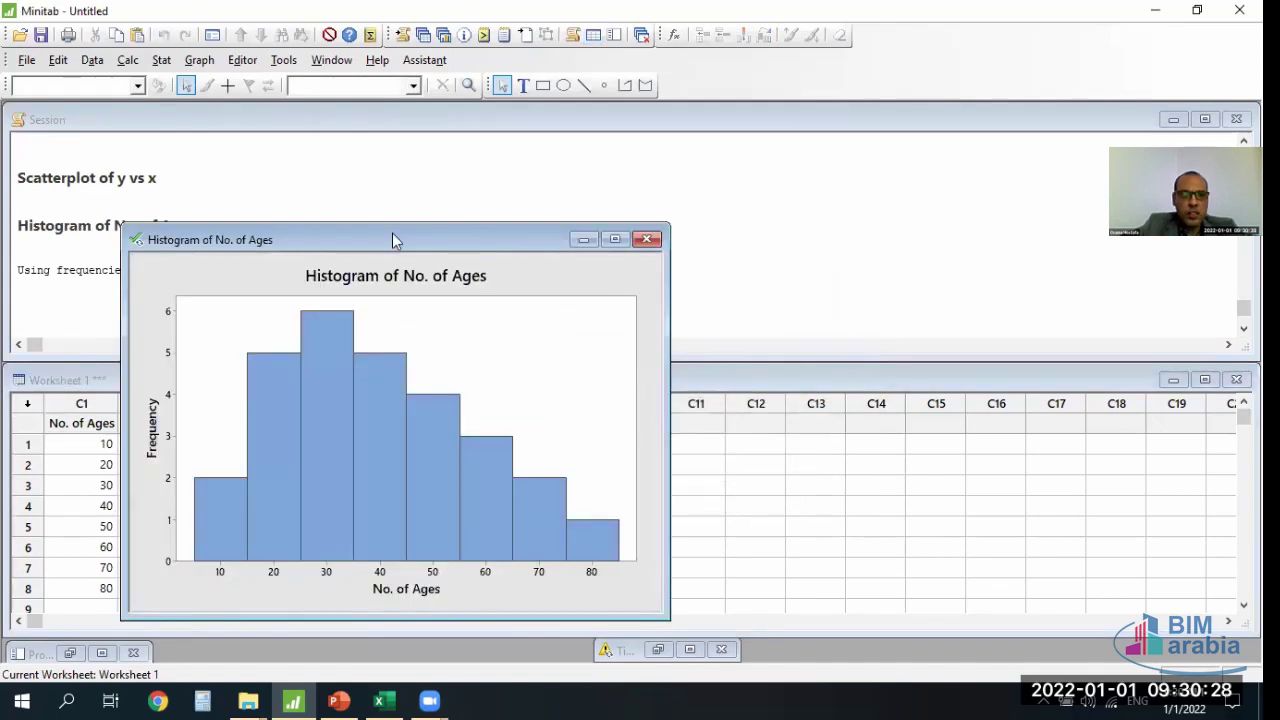
drag(404, 240, 594, 149)
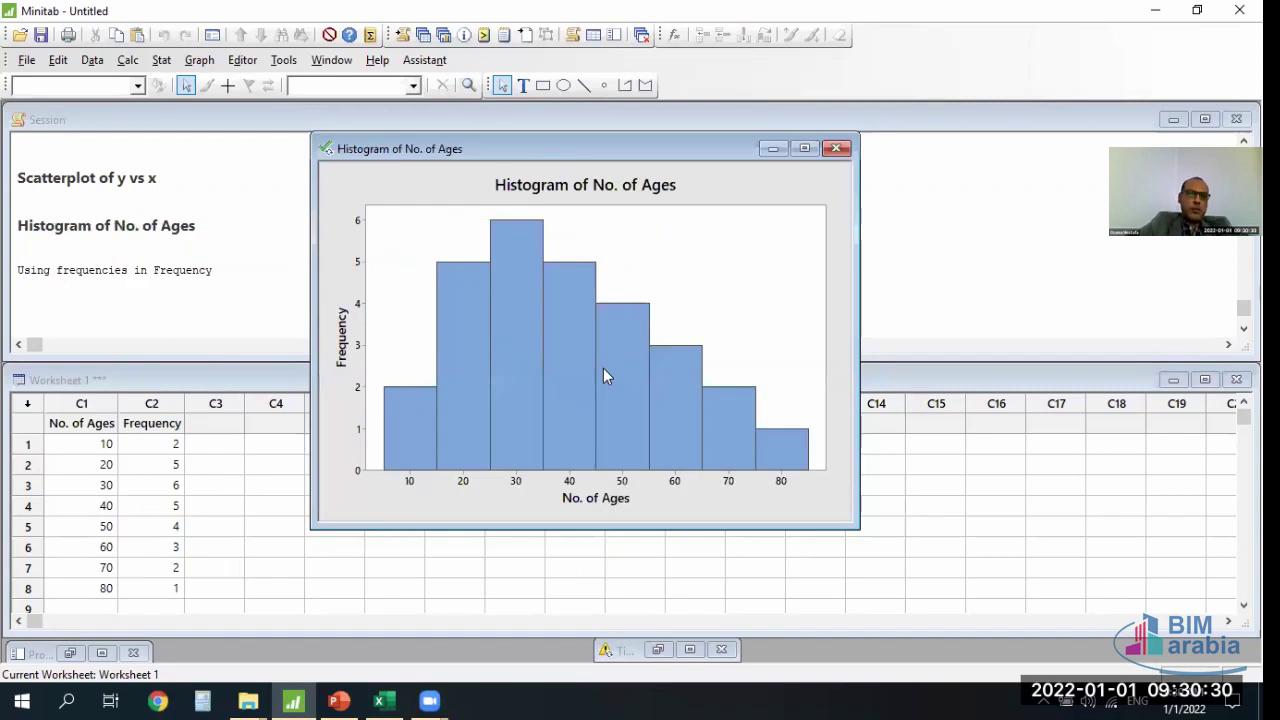
mouse_move(653, 381)
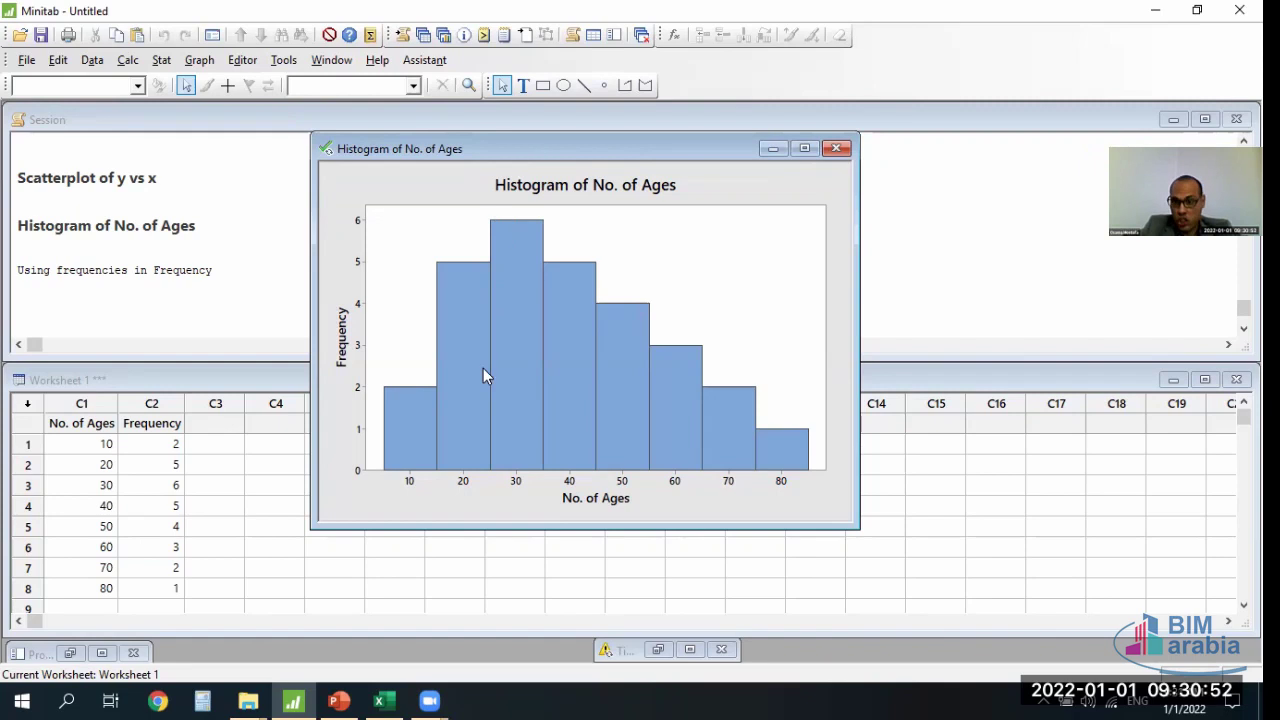
click(572, 698)
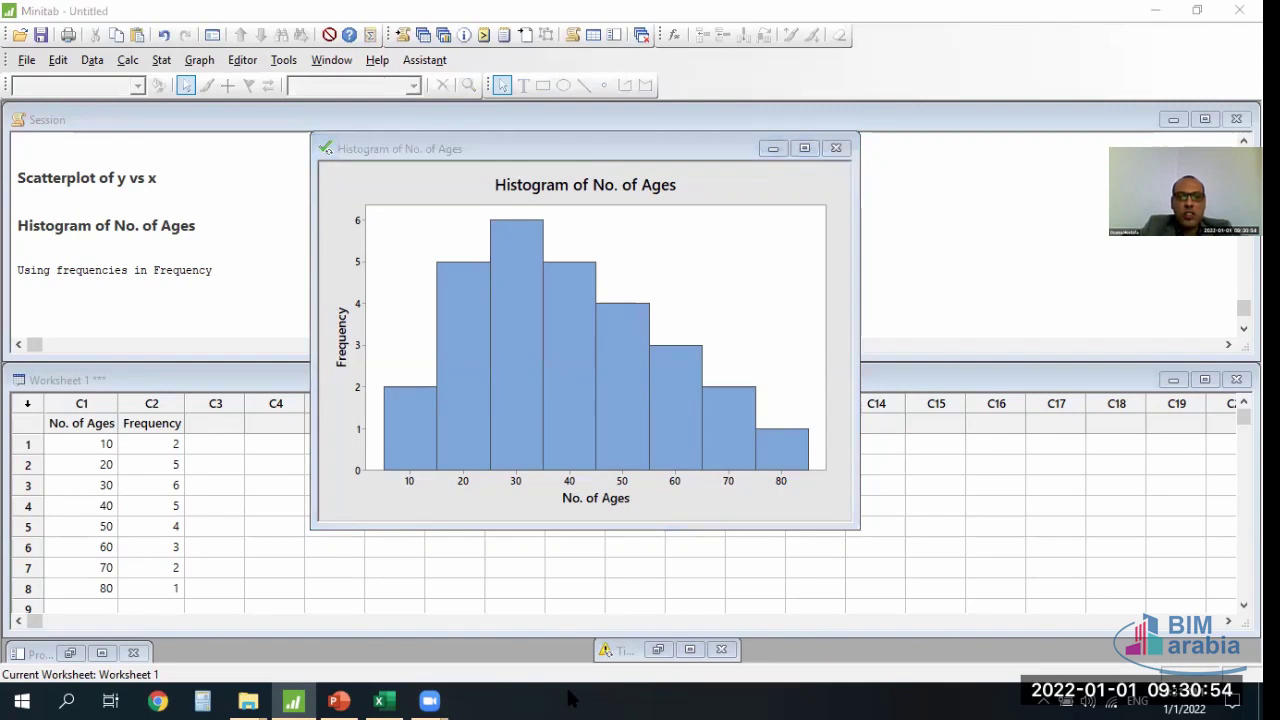
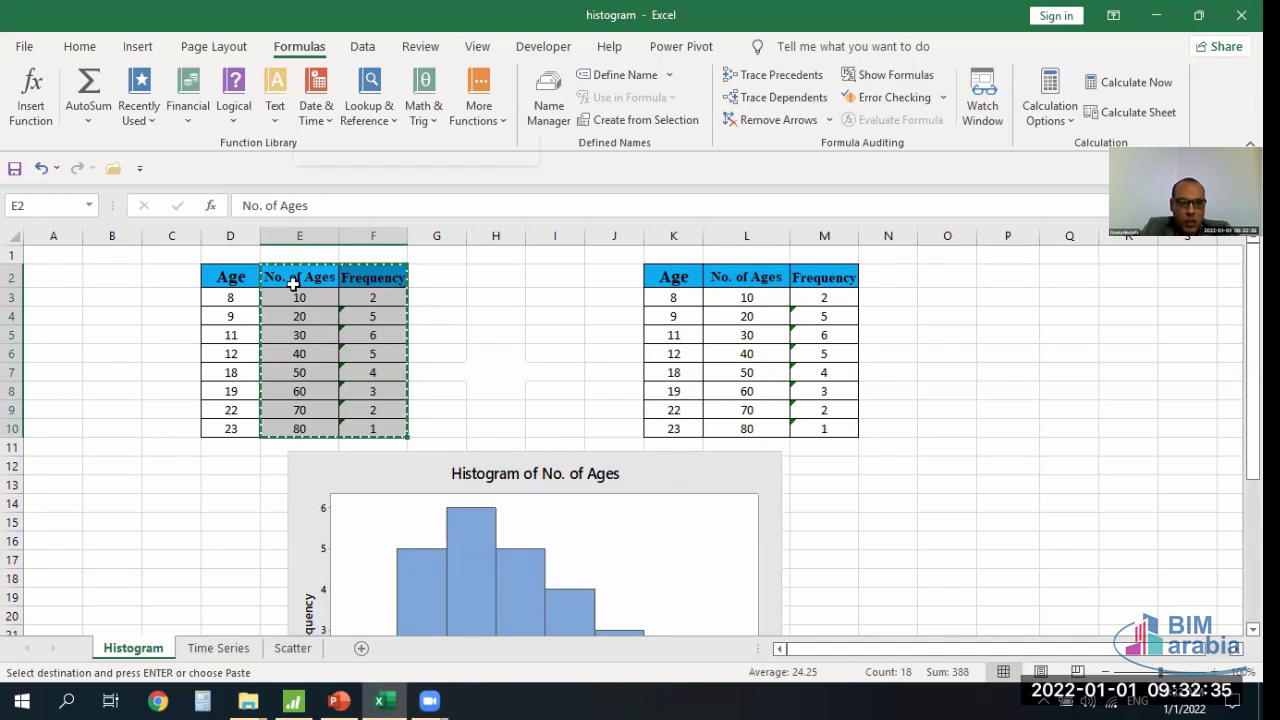
- Copy the No. of Ages and Frequency columns E2:F10 from Excel and paste them into the Minitab worksheet from the C1 header
right_click(293, 284)
click(342, 223)
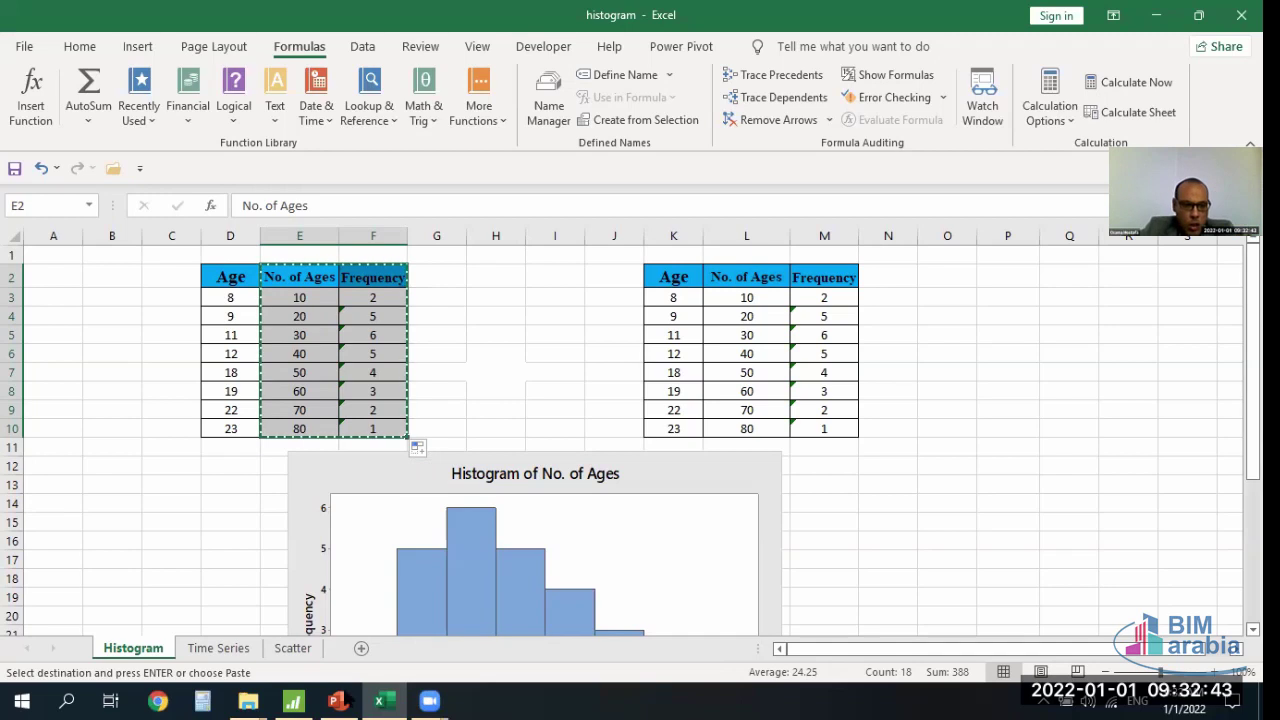
click(293, 700)
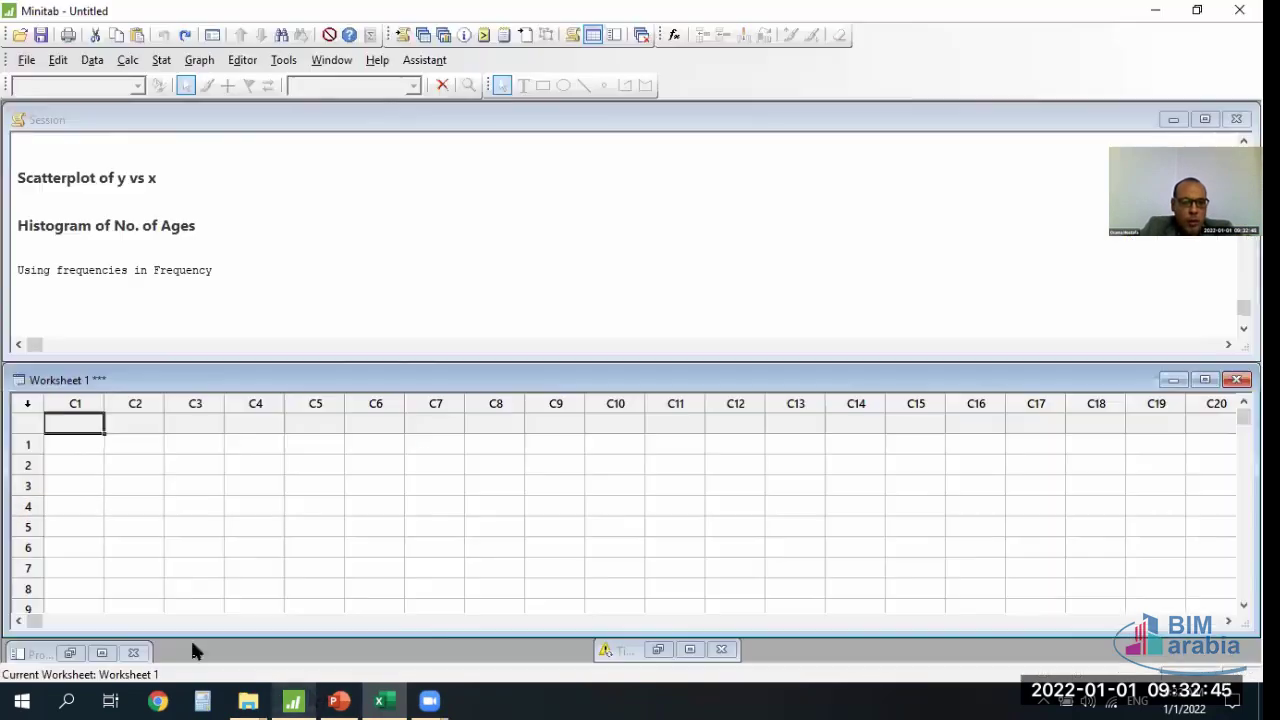
right_click(93, 426)
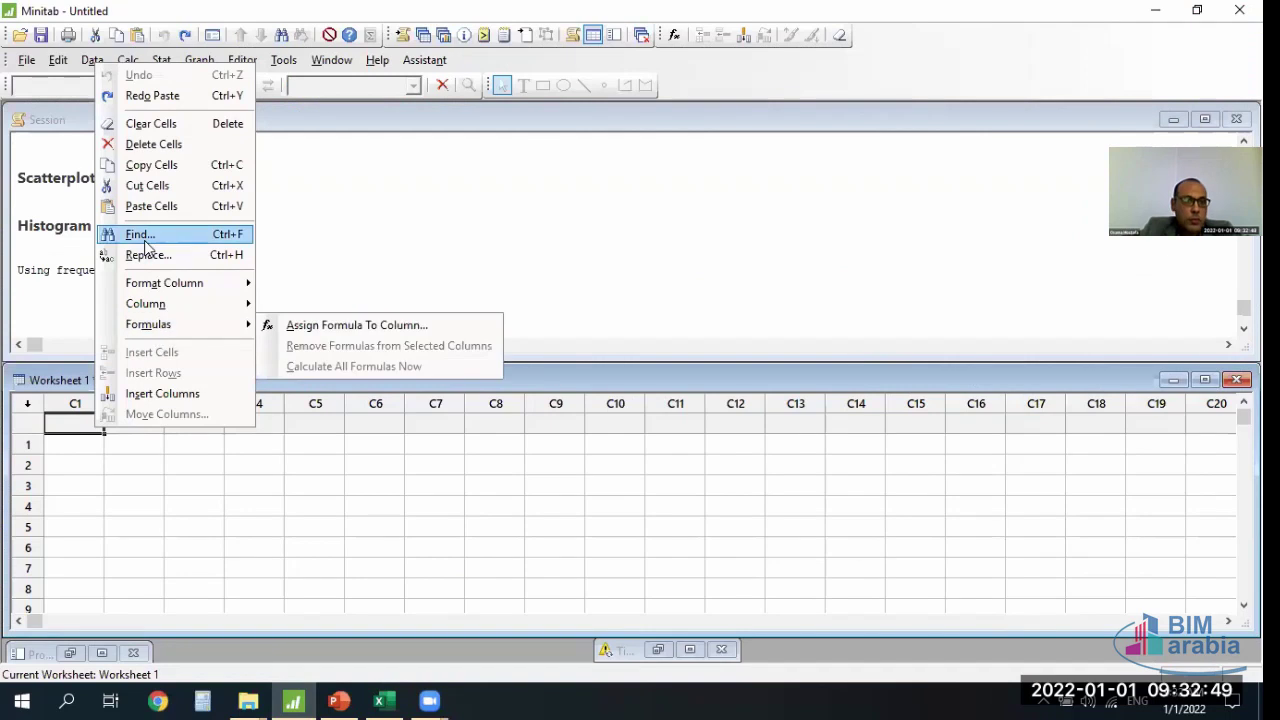
click(151, 206)
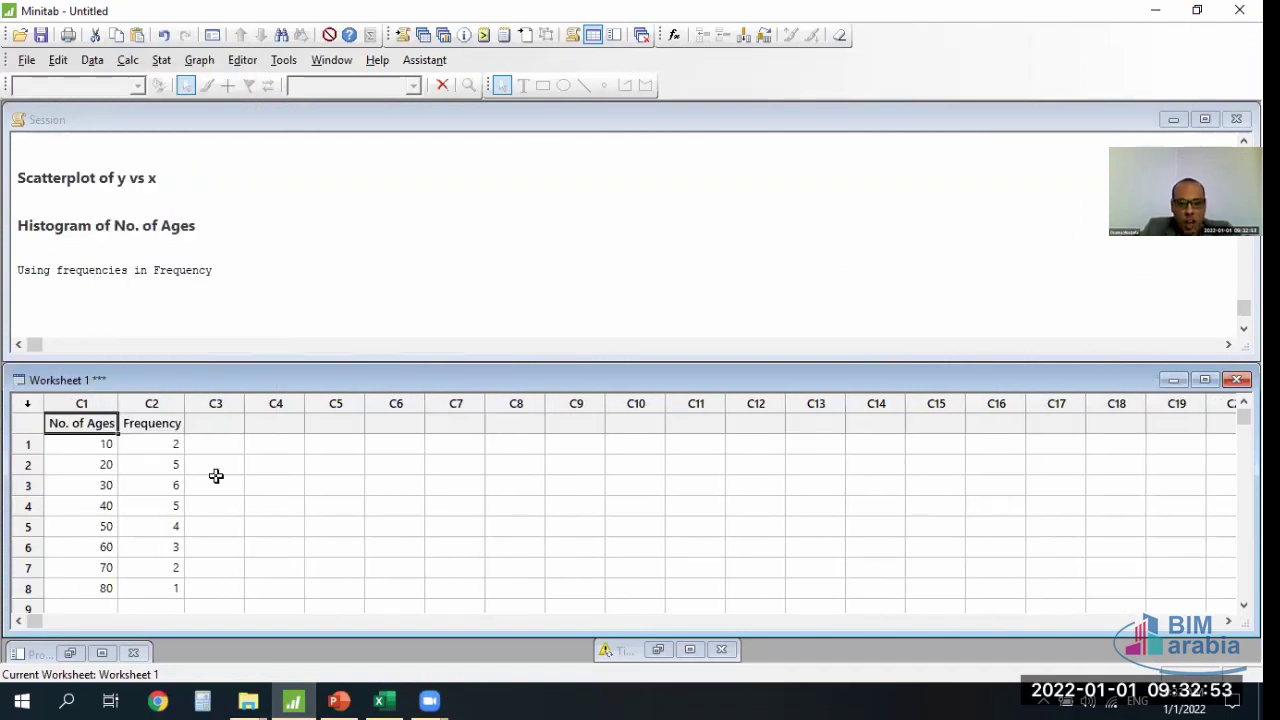
- Create a Simple histogram with No. of Ages re-entered as the graph variable, and move the graph window off the worksheet data
click(200, 61)
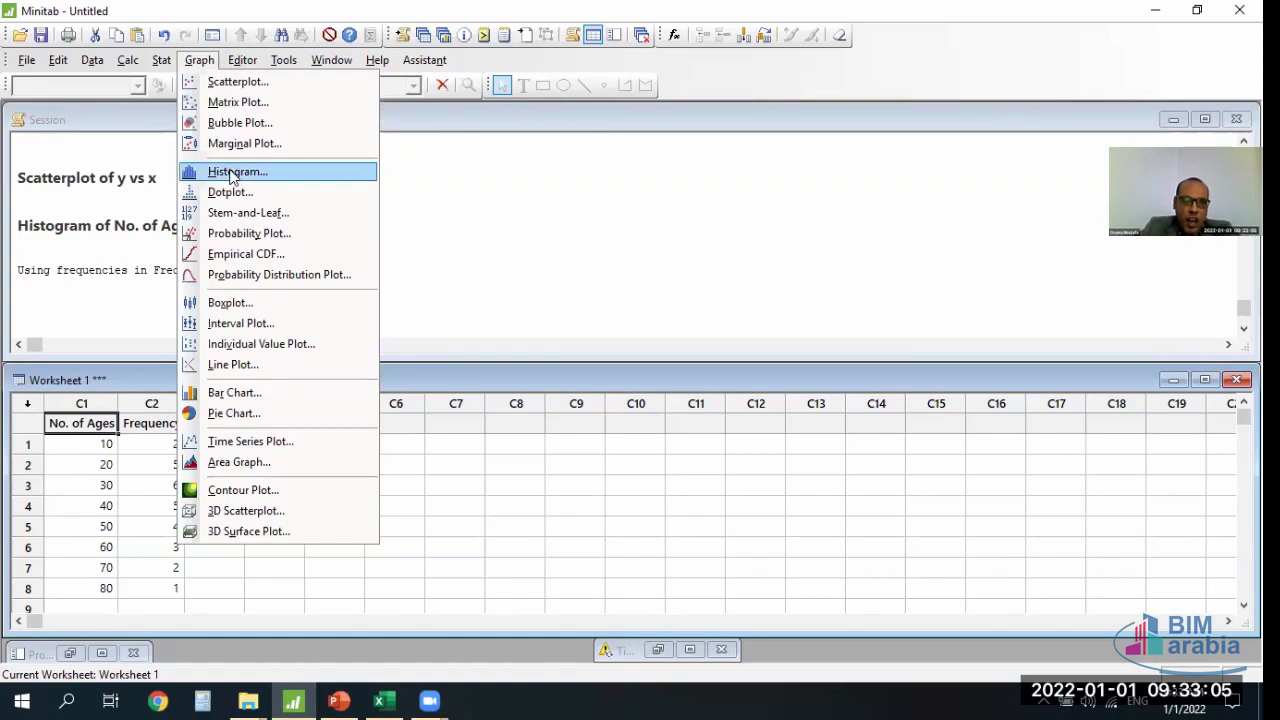
click(232, 173)
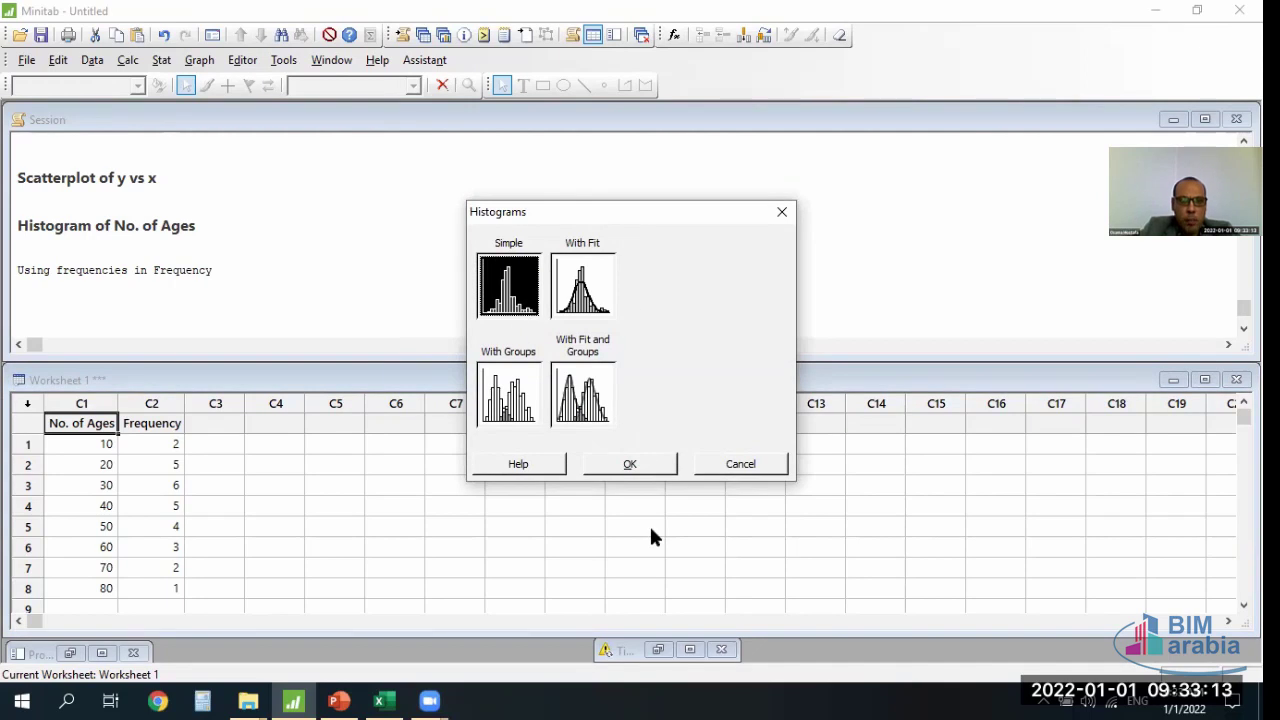
click(646, 466)
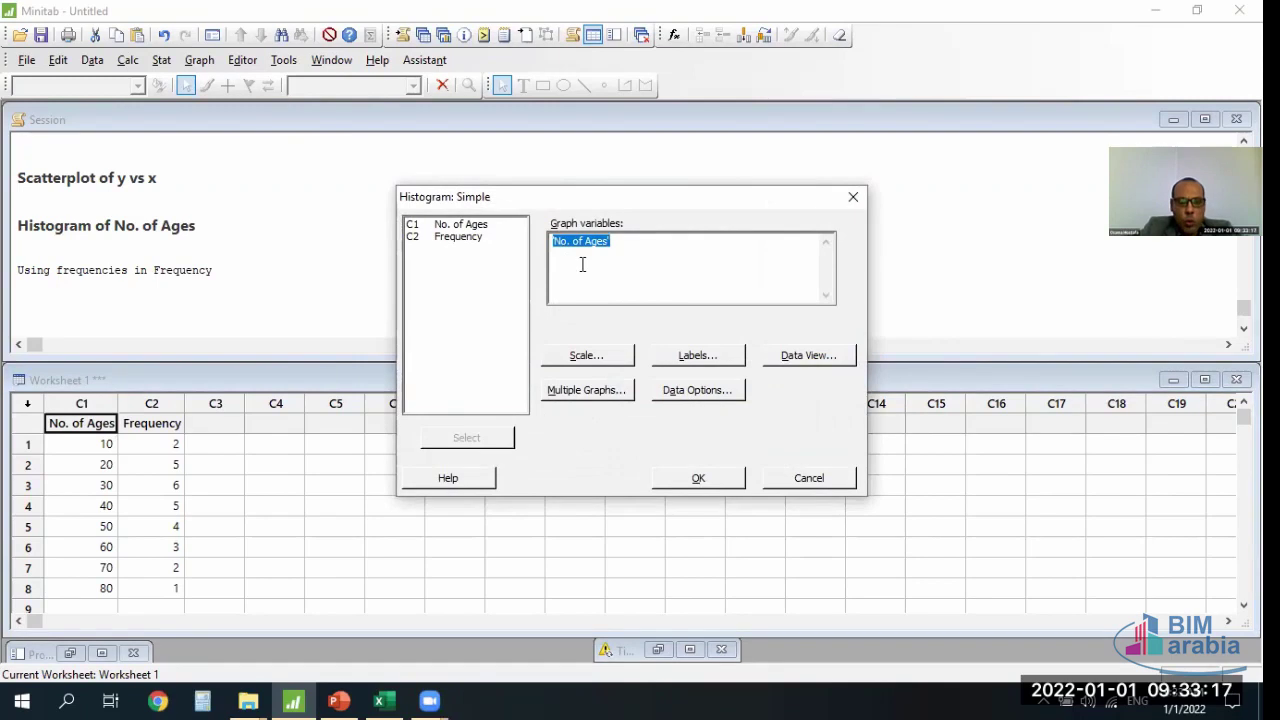
key(Delete)
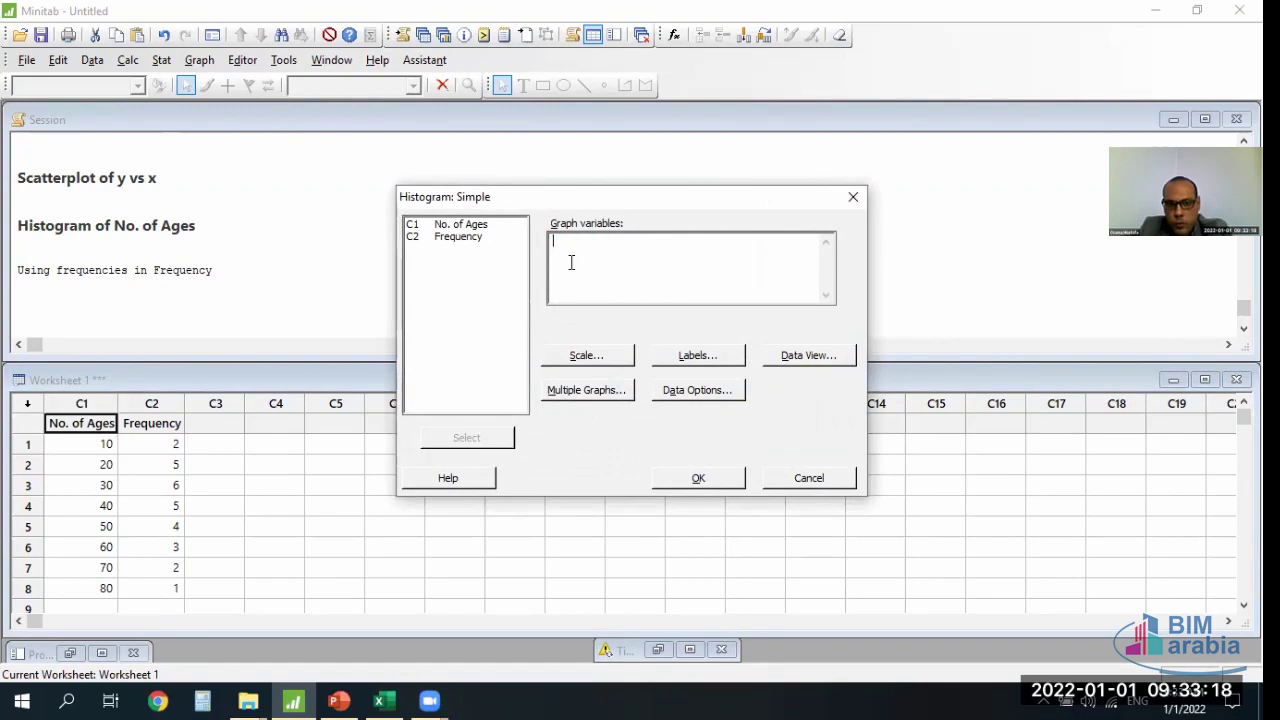
click(470, 230)
click(495, 443)
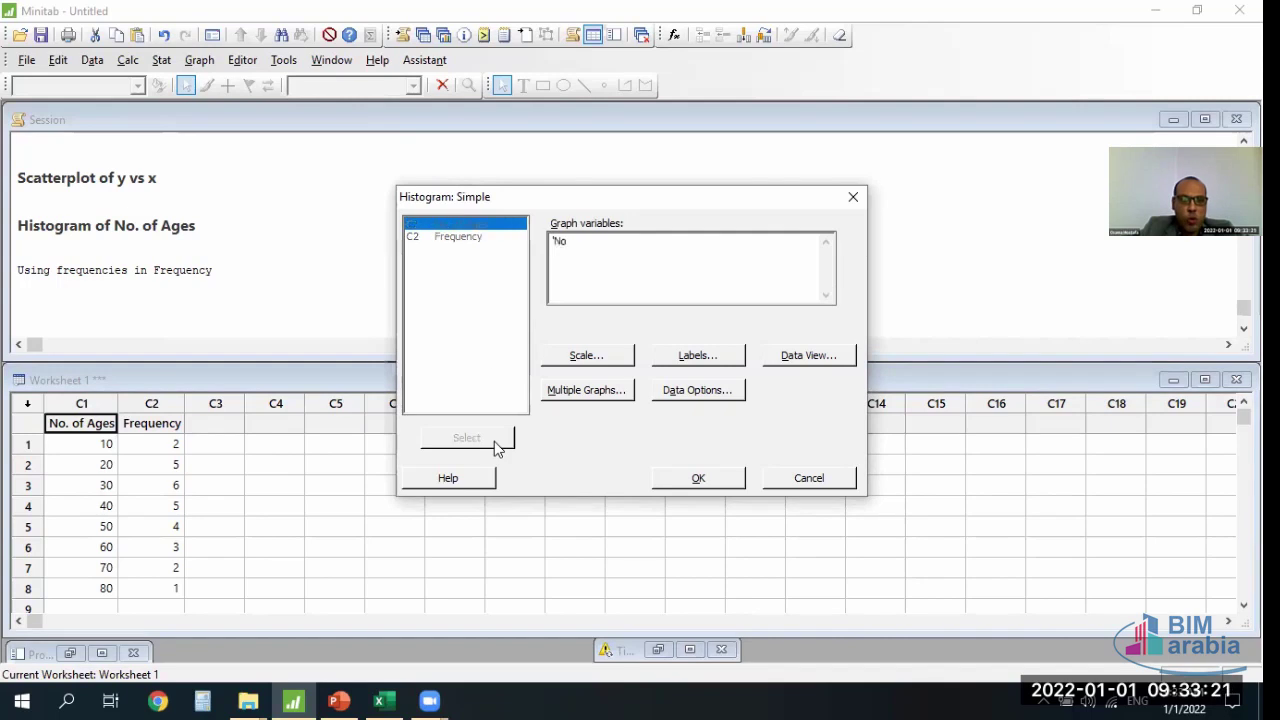
click(700, 480)
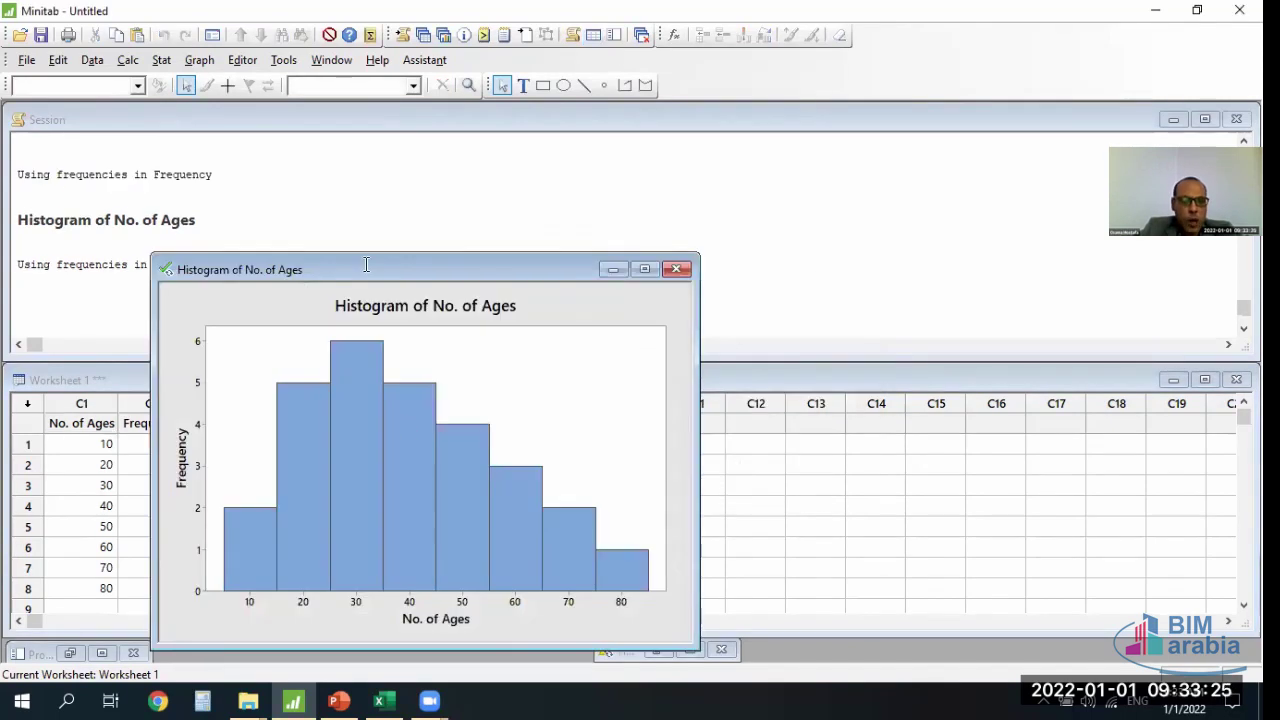
drag(425, 268, 575, 105)
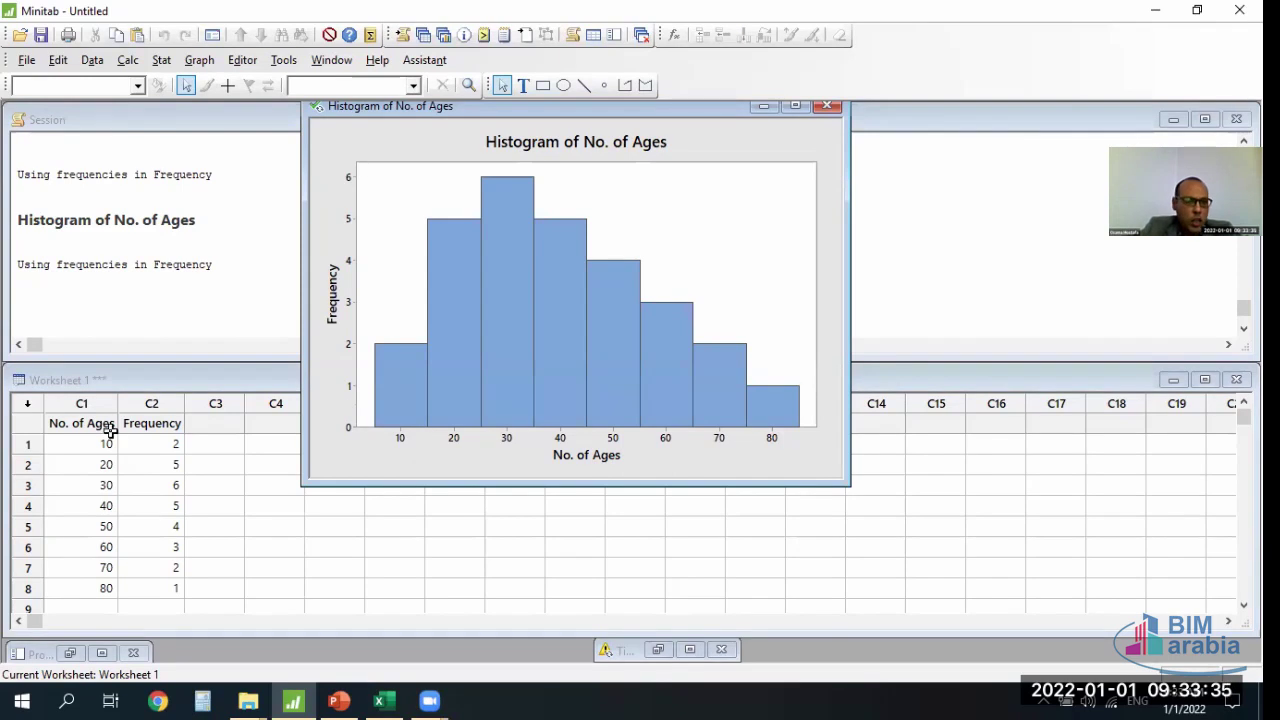
click(517, 697)
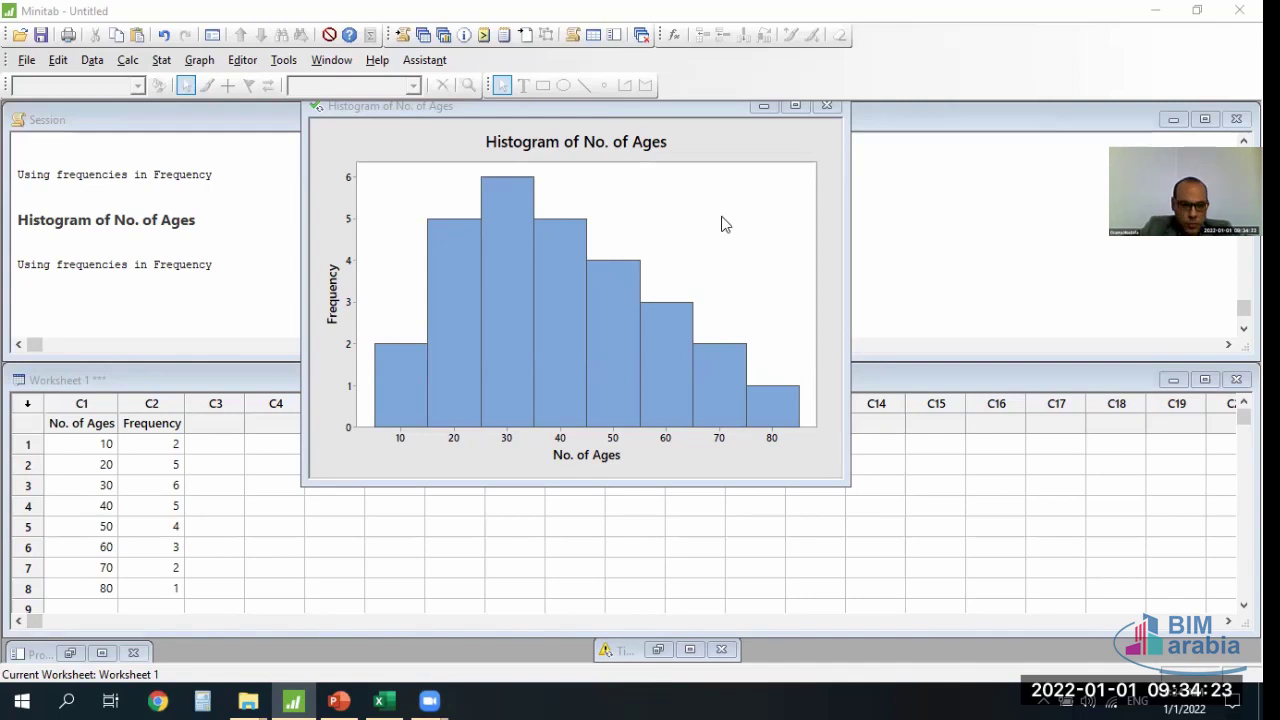
- Switch to the Excel workbook and clear the Frequency formulas in F3 through F10 of the first table
click(388, 700)
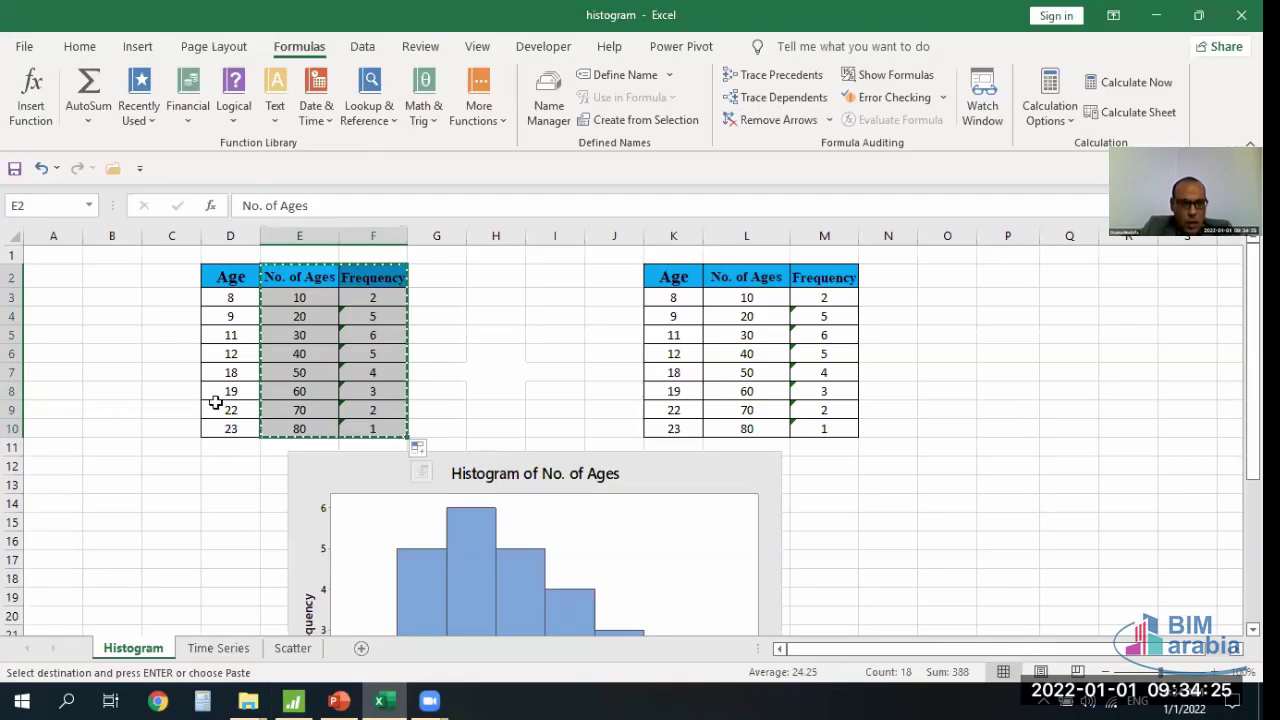
click(390, 299)
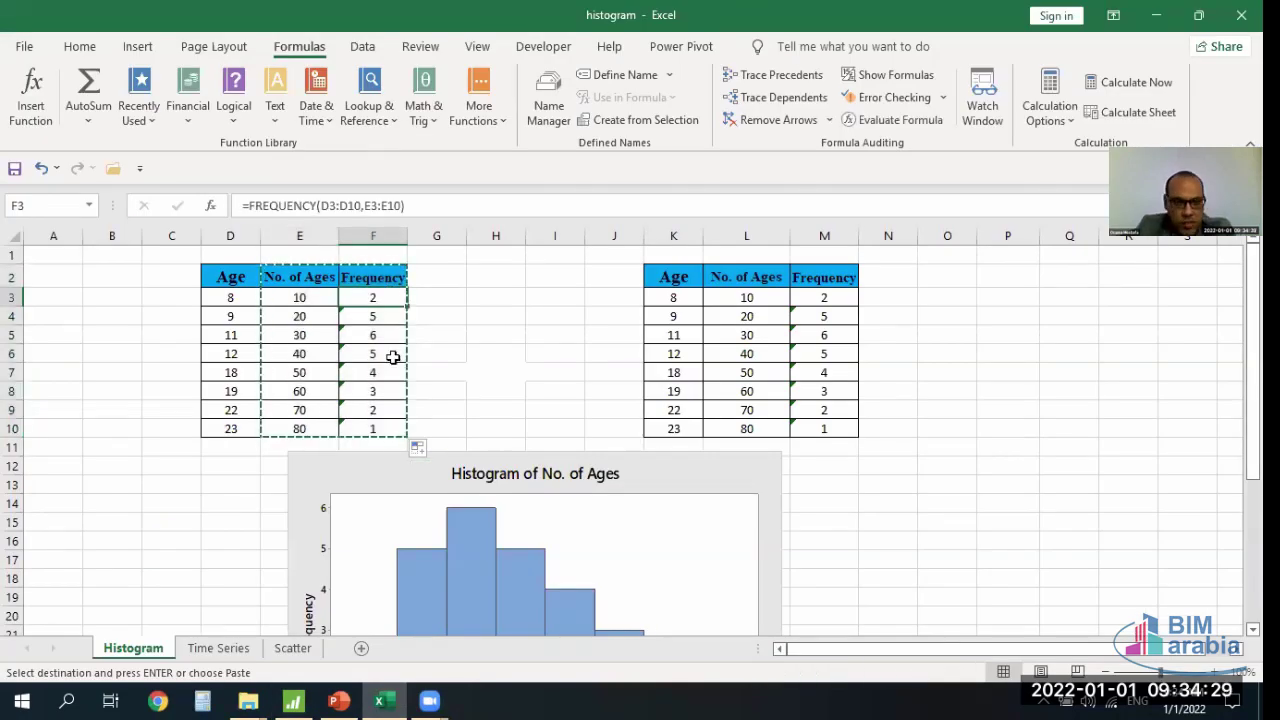
key(Delete)
click(392, 318)
key(Delete)
click(398, 340)
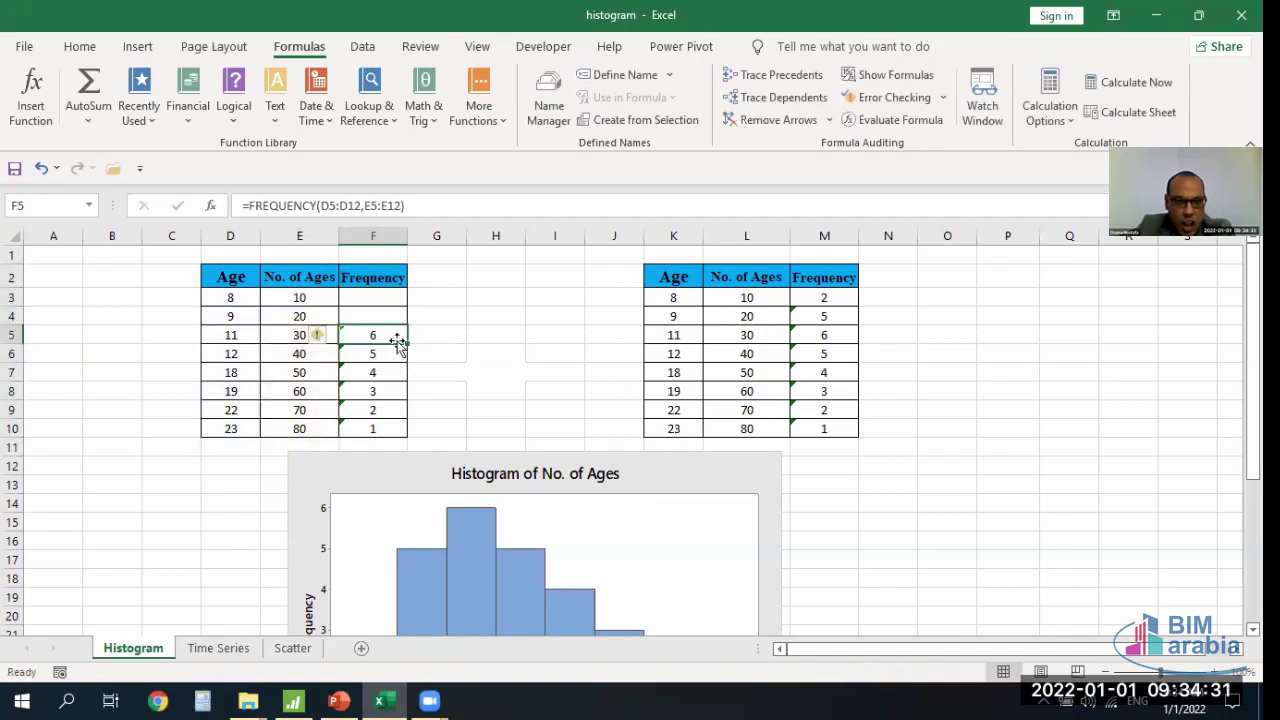
key(Delete)
click(395, 354)
key(Delete)
click(400, 376)
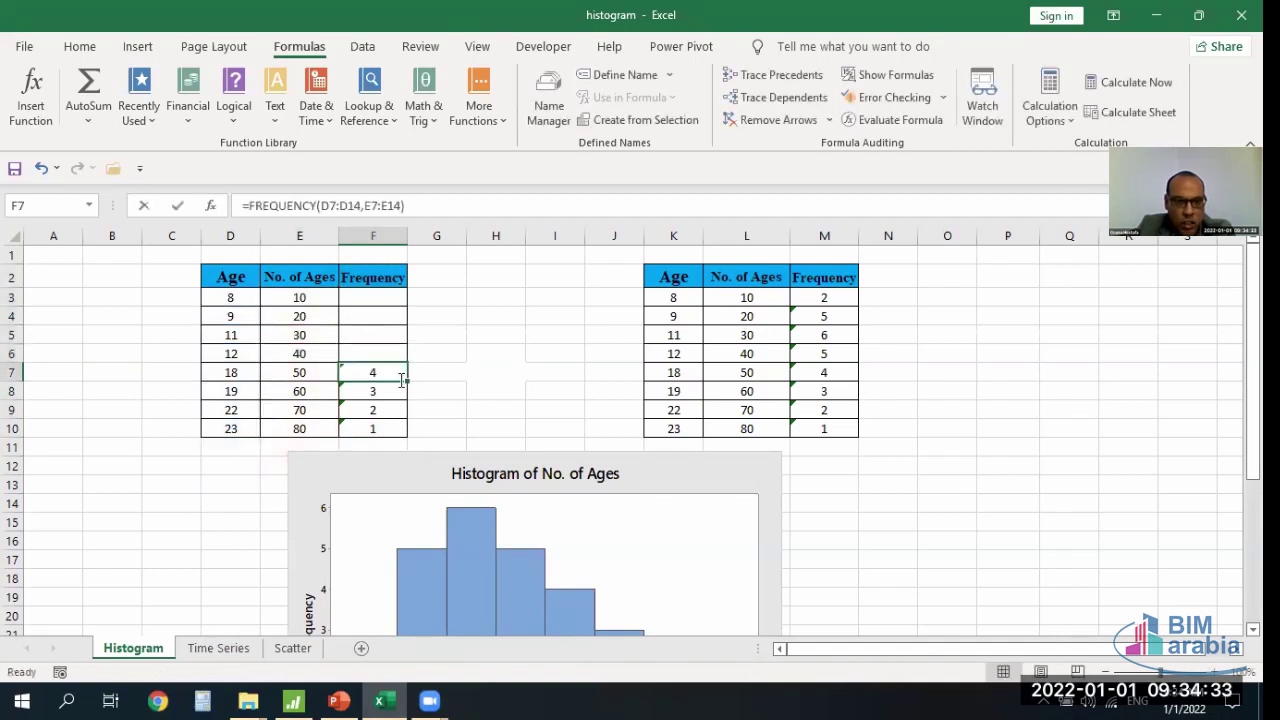
key(BackSpace)
click(398, 391)
key(BackSpace)
click(395, 410)
key(BackSpace)
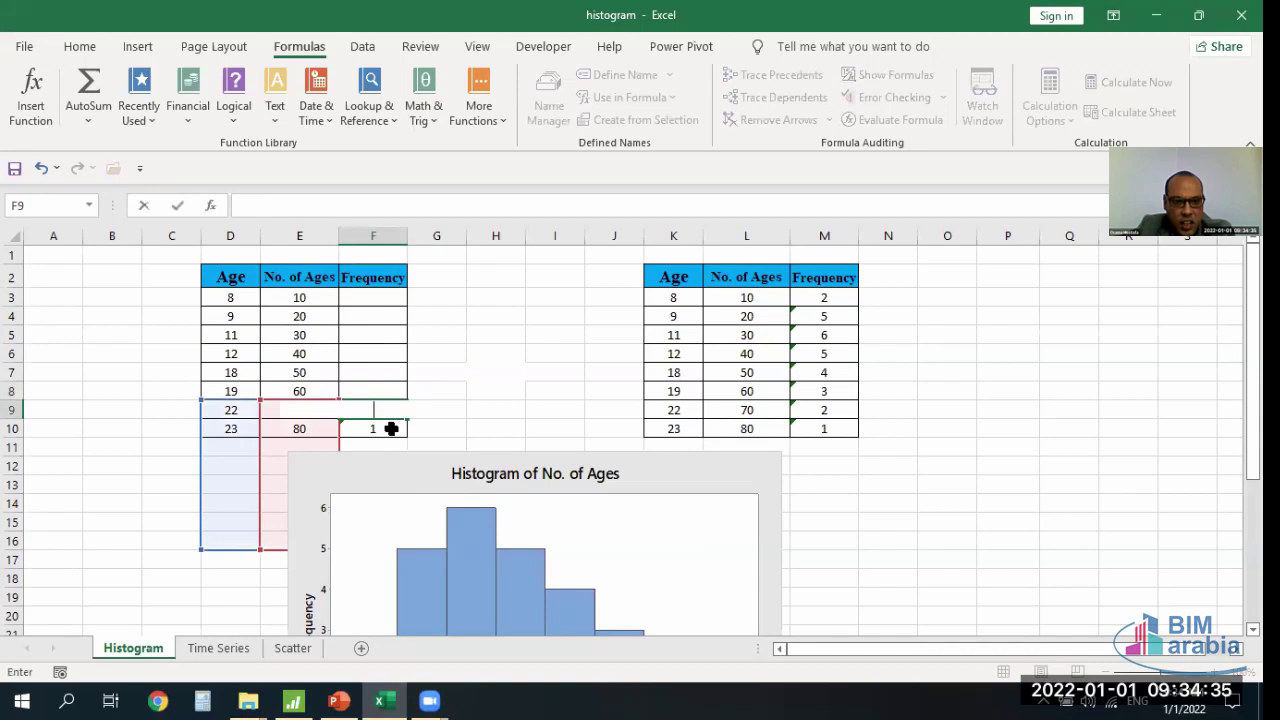
click(390, 428)
key(BackSpace)
click(574, 330)
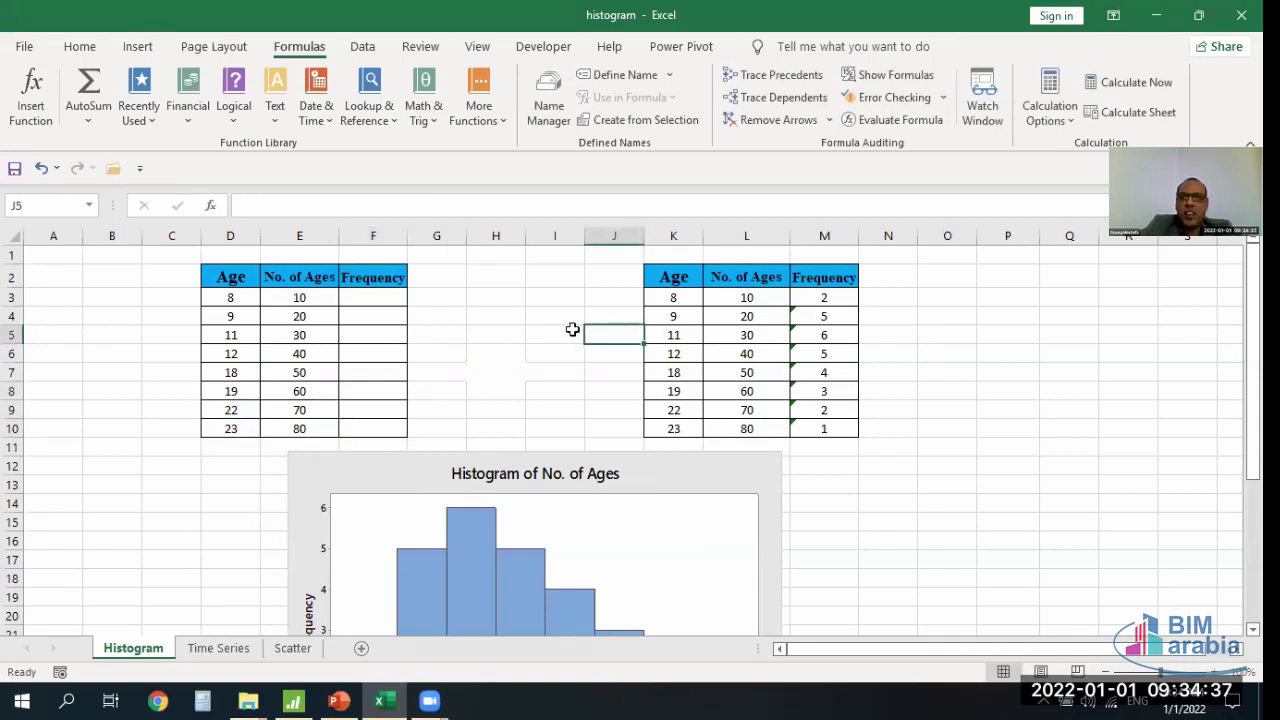
- Insert the FREQUENCY function into cell F3 of the first table
click(386, 300)
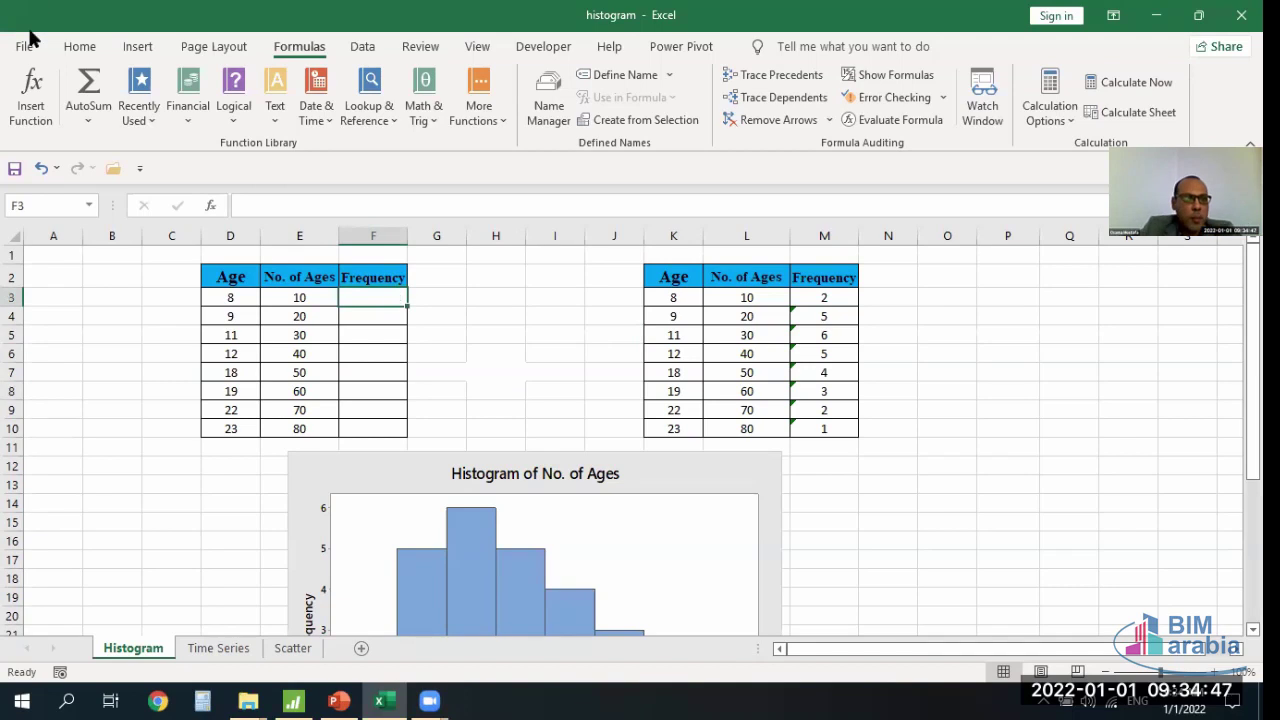
click(86, 50)
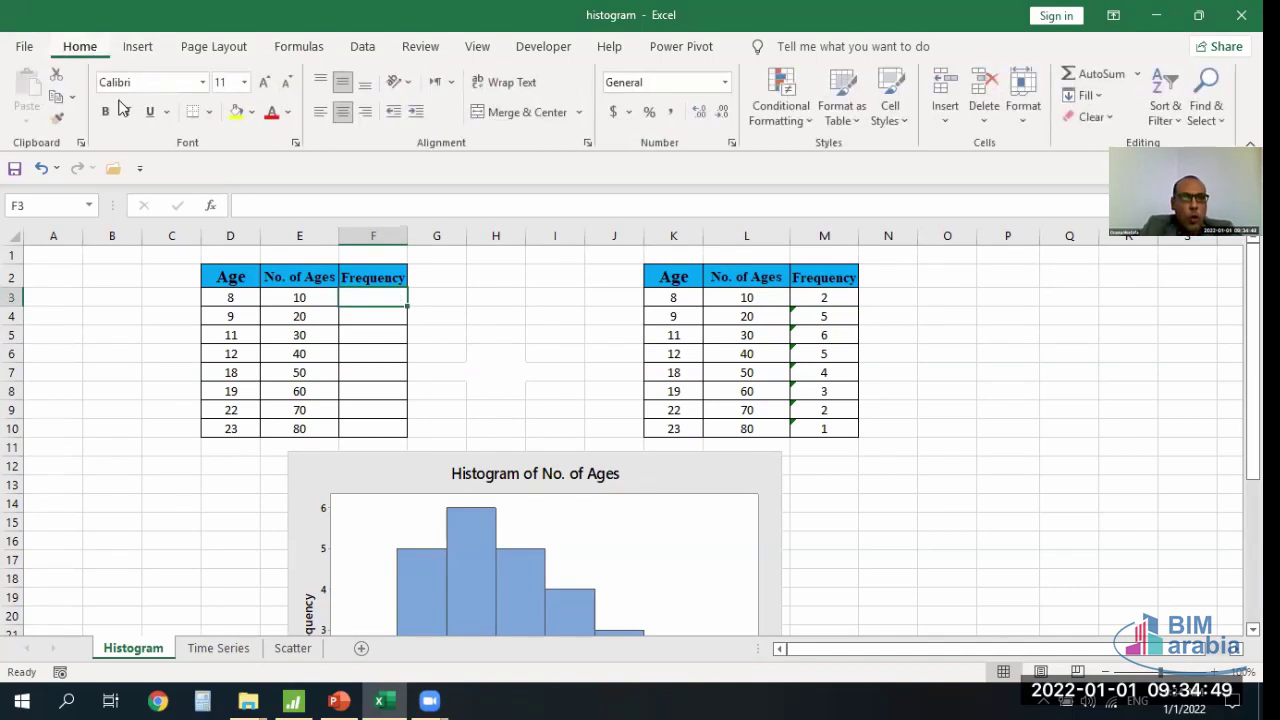
click(296, 52)
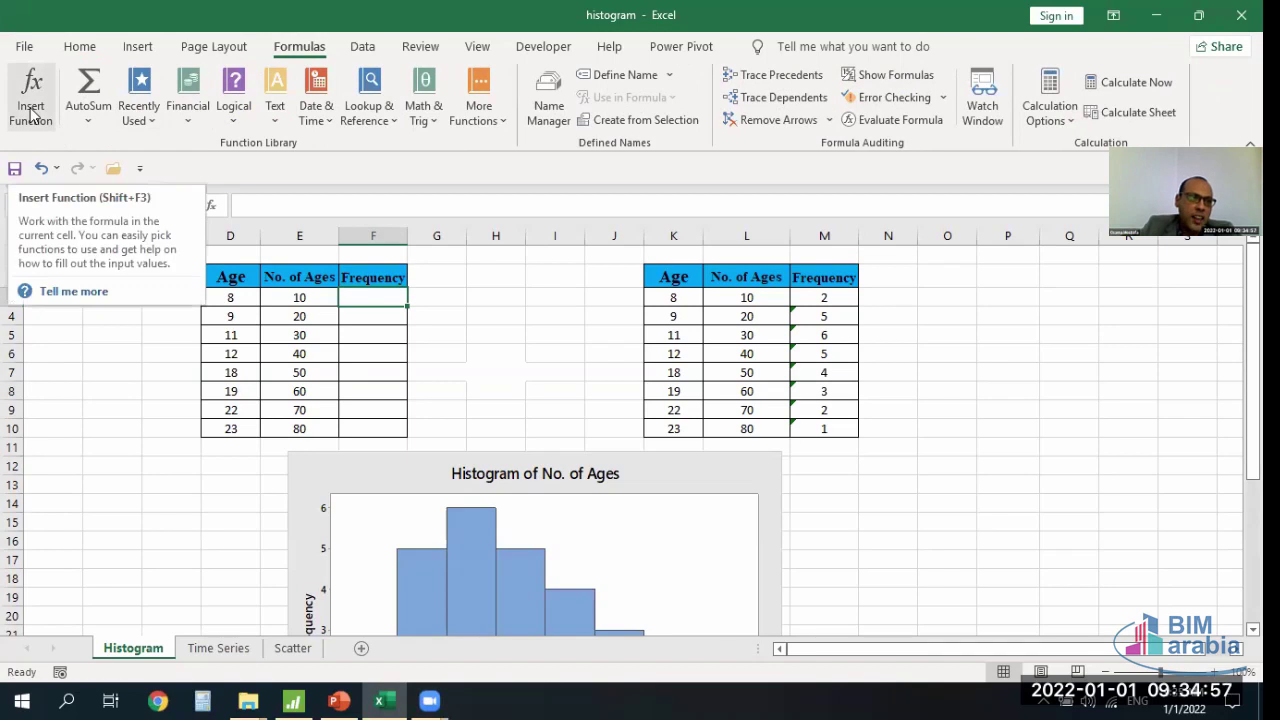
click(31, 110)
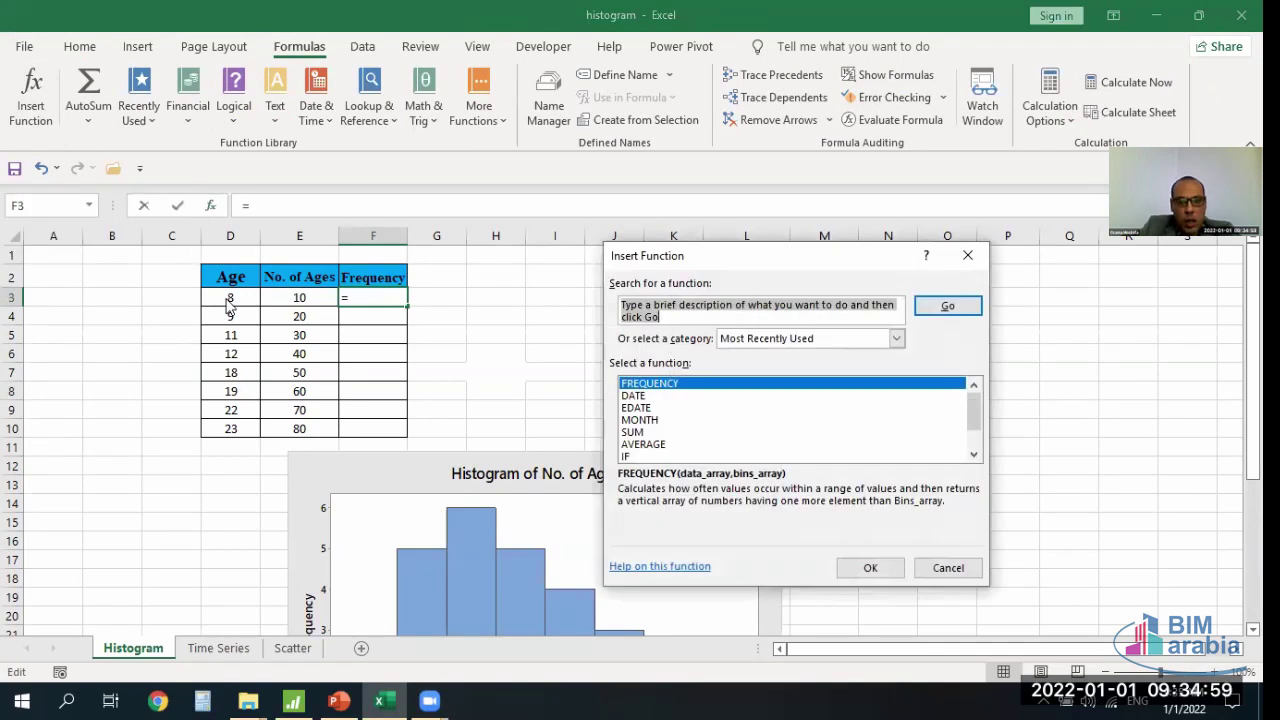
click(678, 390)
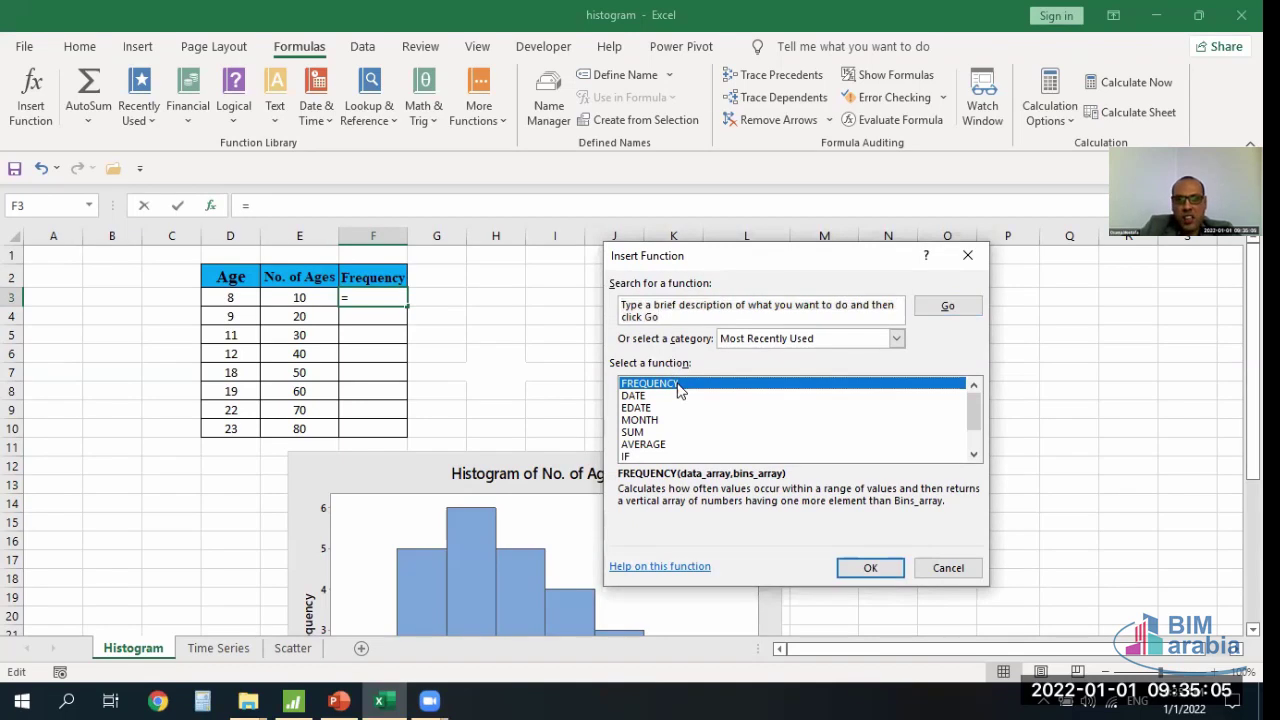
click(858, 568)
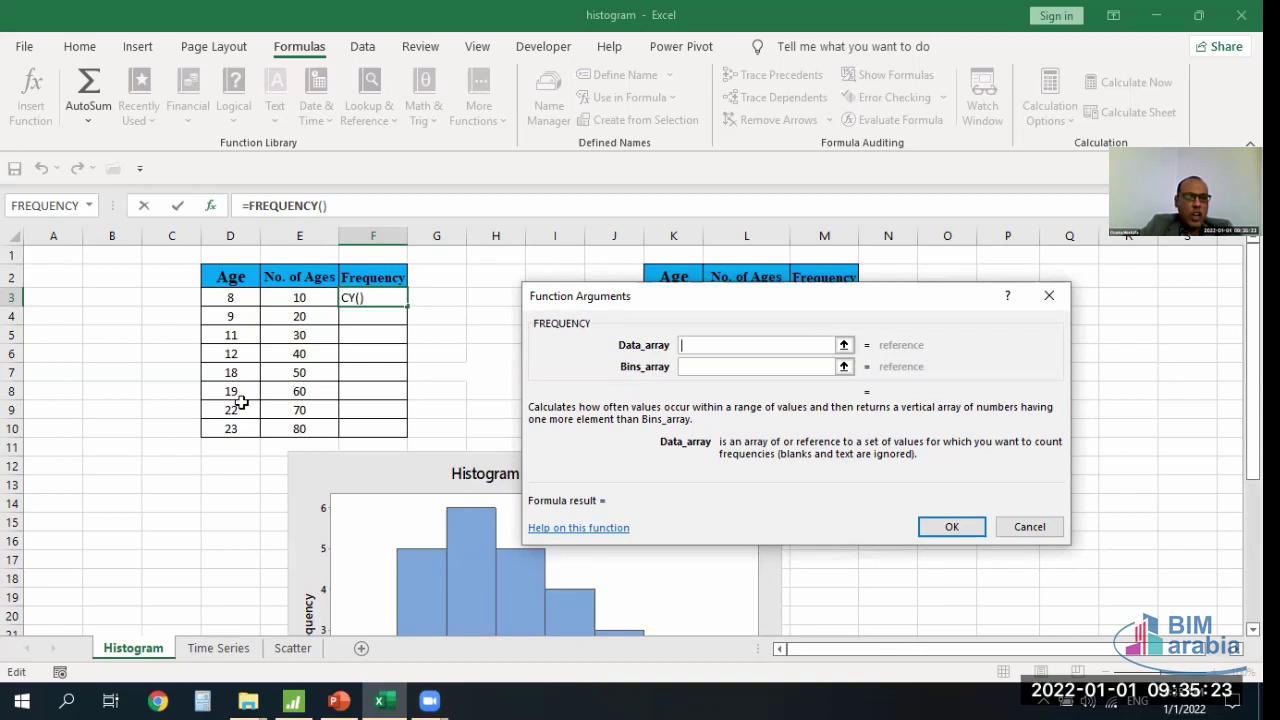
- Set Data_array to D3:D10 and Bins_array to E3:E10 for the FREQUENCY function, and fill the formula down from F3 to F10
click(233, 299)
drag(233, 299, 243, 432)
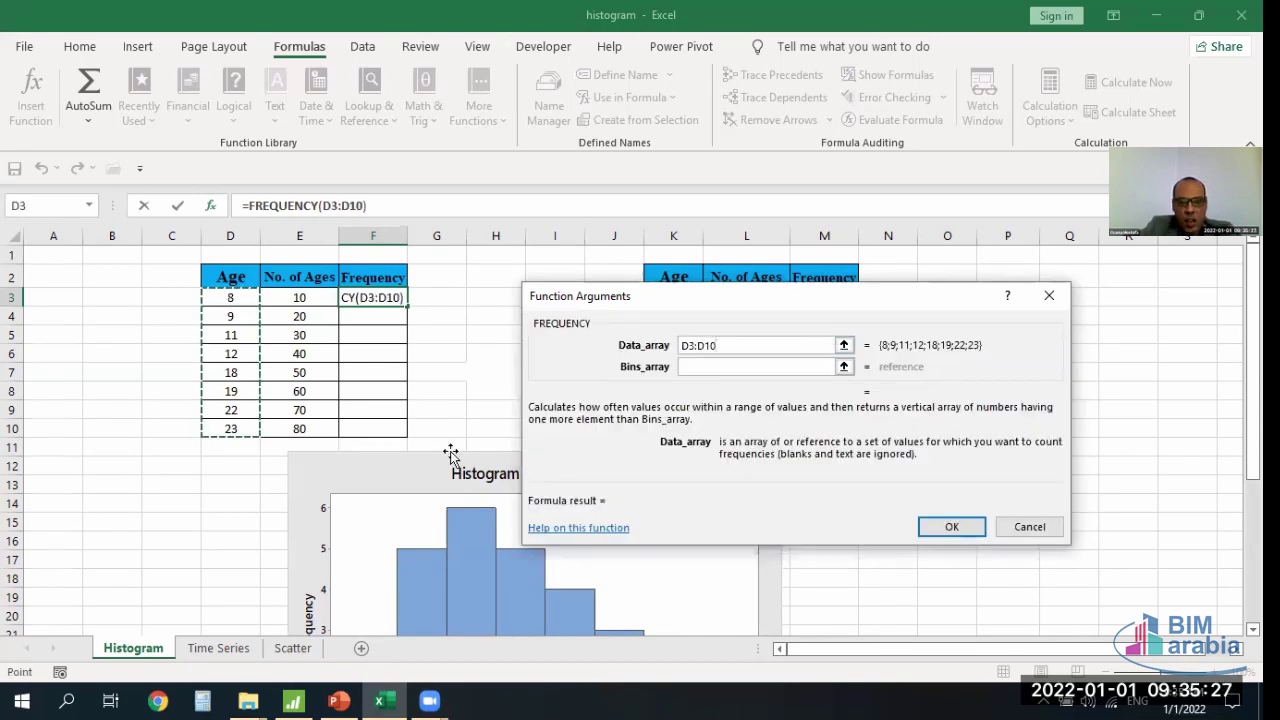
click(700, 366)
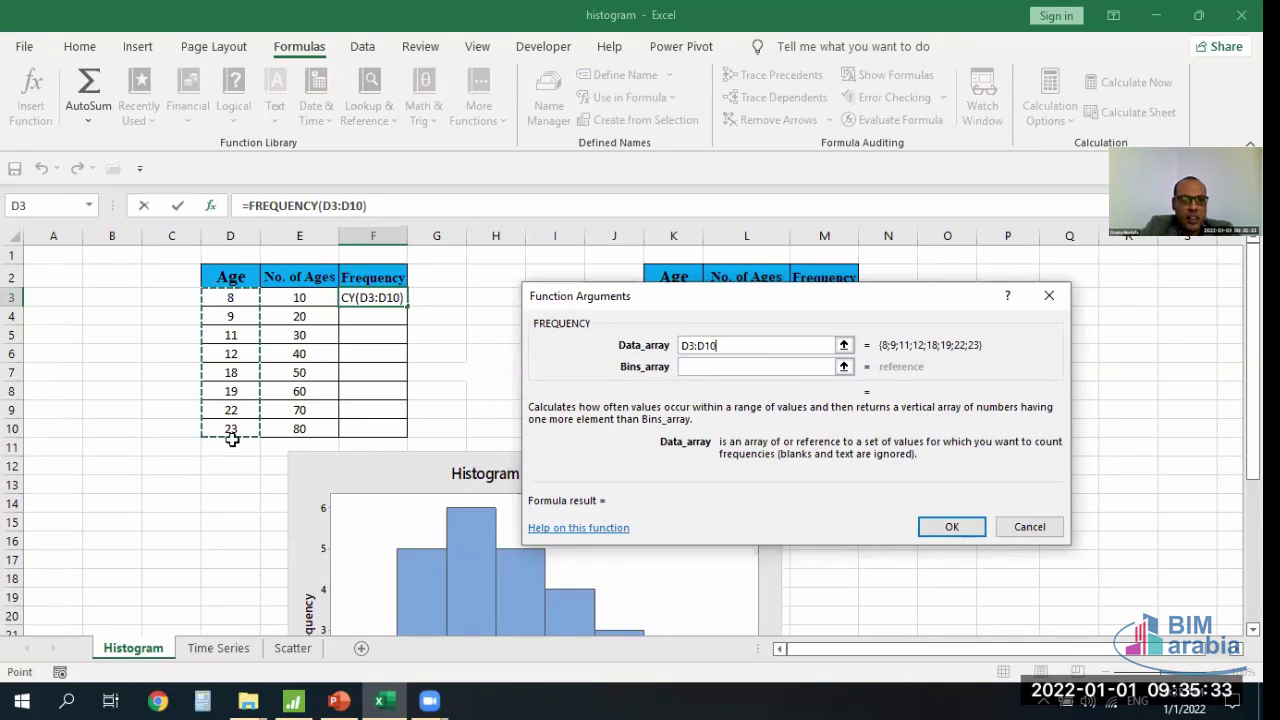
click(701, 367)
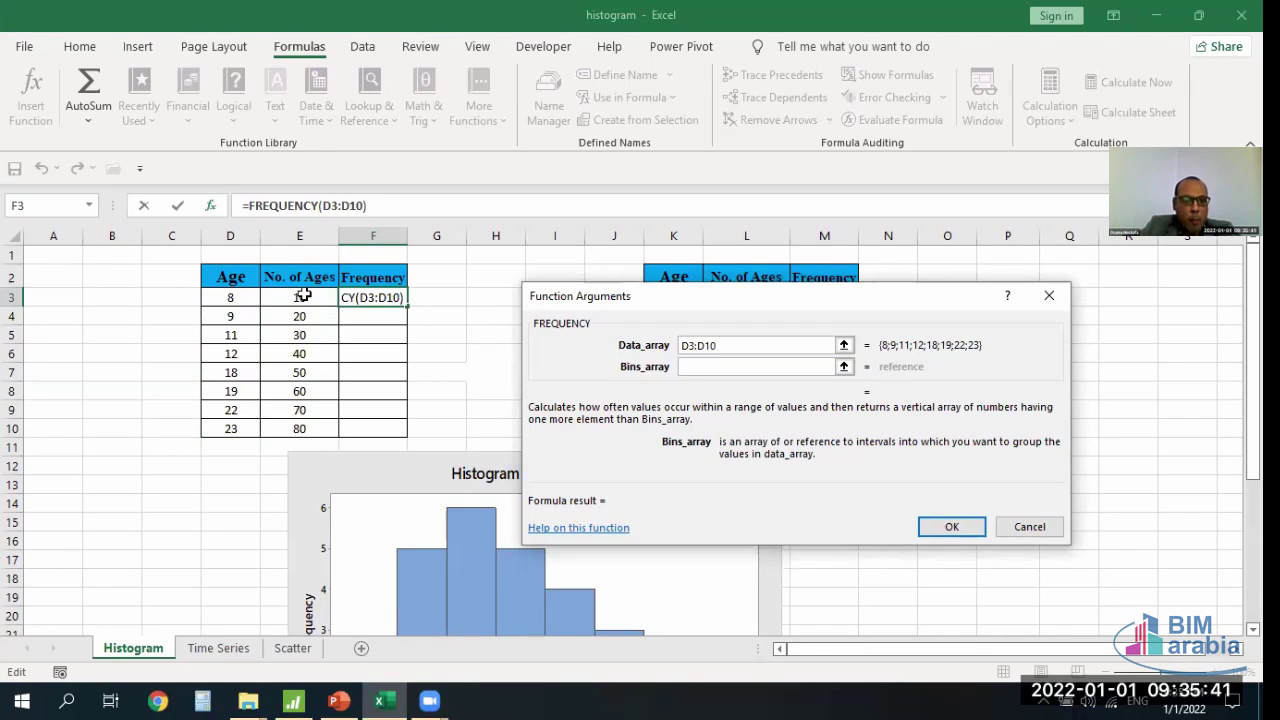
drag(303, 296, 312, 426)
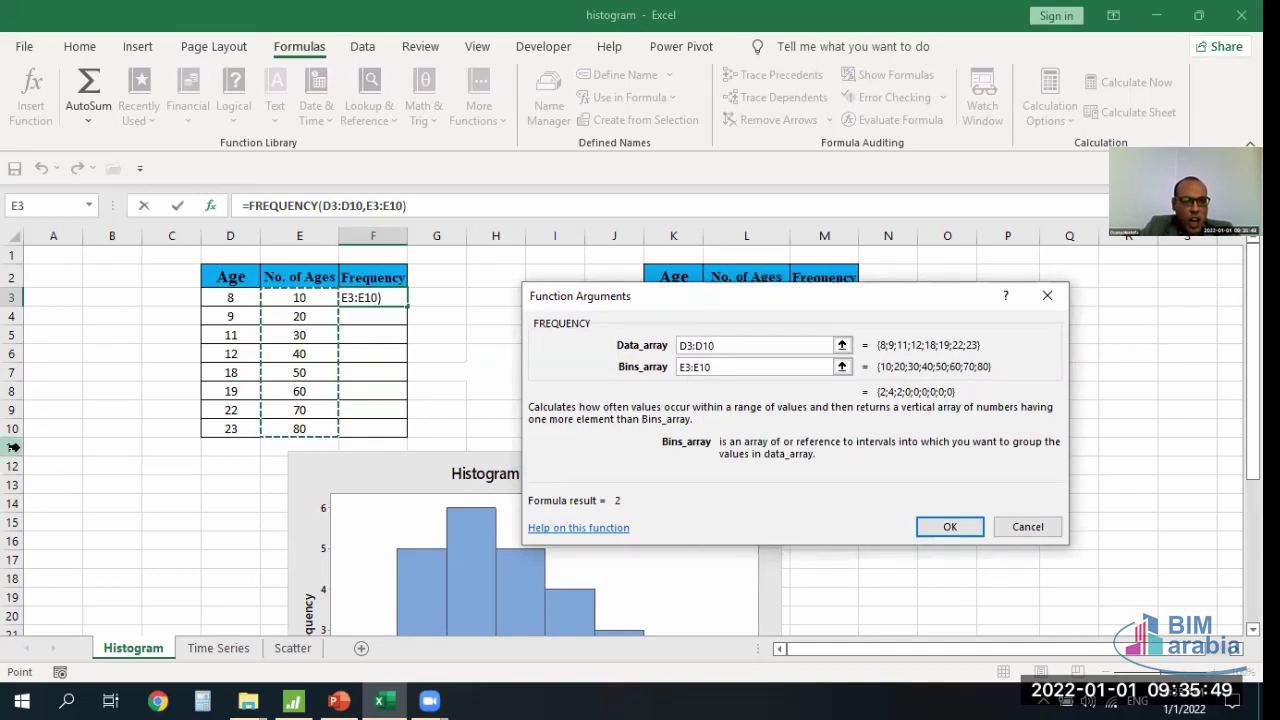
click(953, 528)
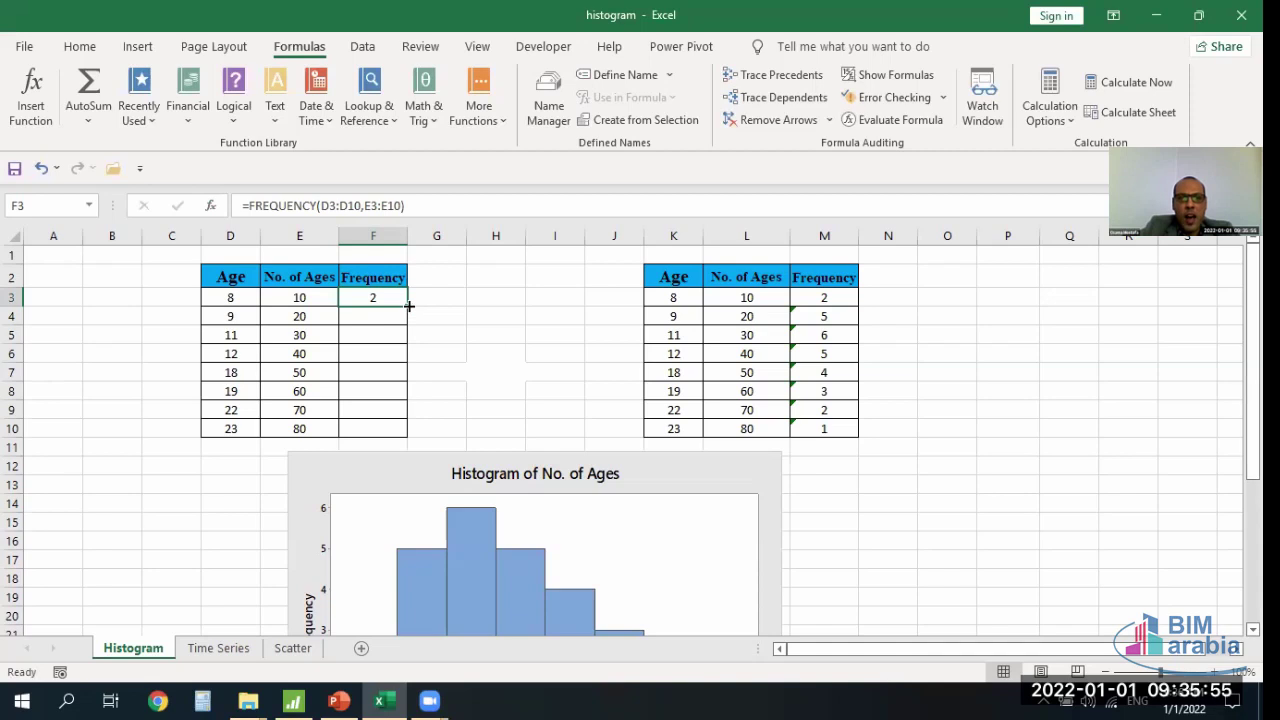
drag(409, 306, 414, 447)
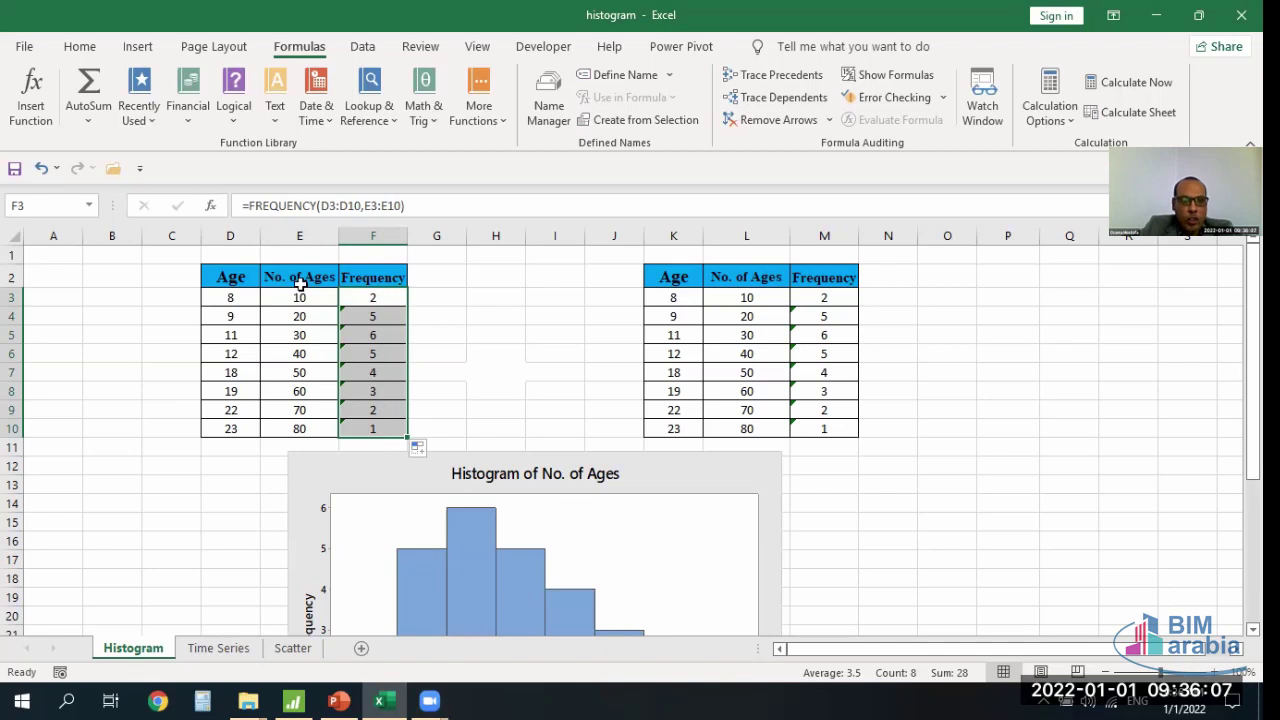
- Copy the No. of Ages and Frequency columns, E2:F10, from the first table
drag(296, 284, 380, 421)
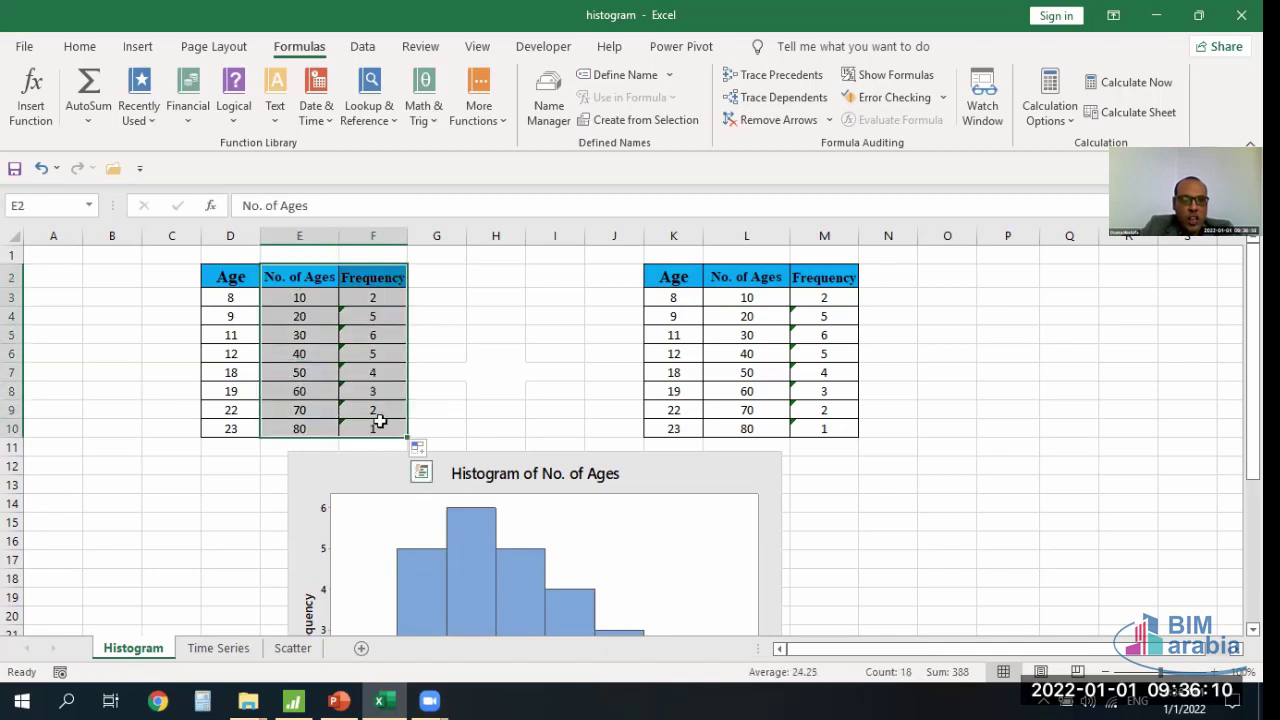
right_click(328, 320)
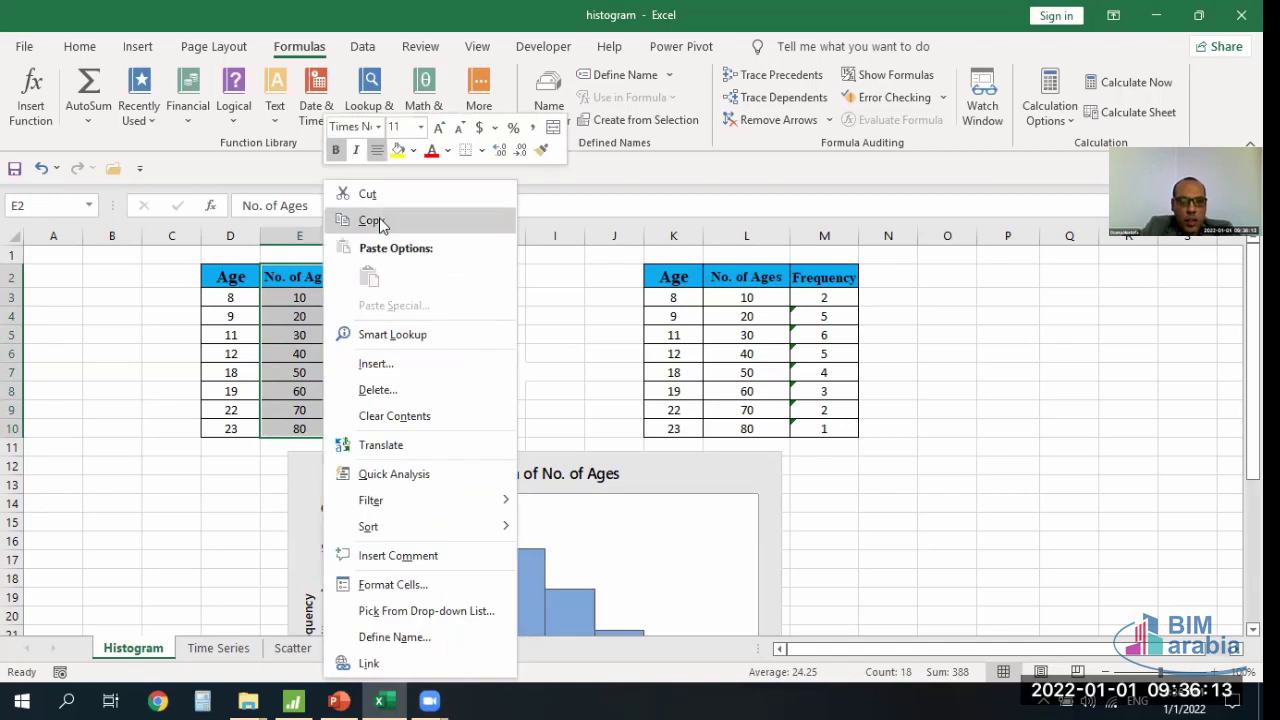
click(372, 220)
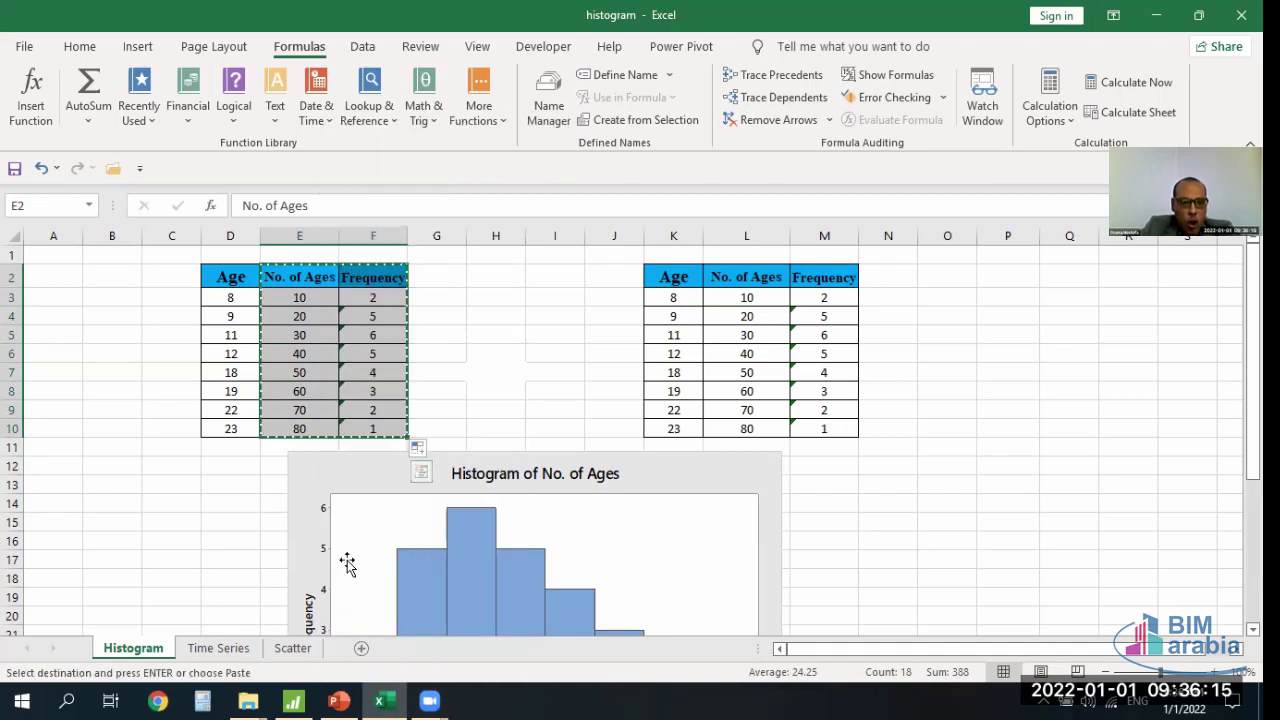
- Switch to Minitab, close the old histogram, and replace all data in Worksheet 1 with the copied No. of Ages and Frequency columns
click(293, 700)
click(826, 106)
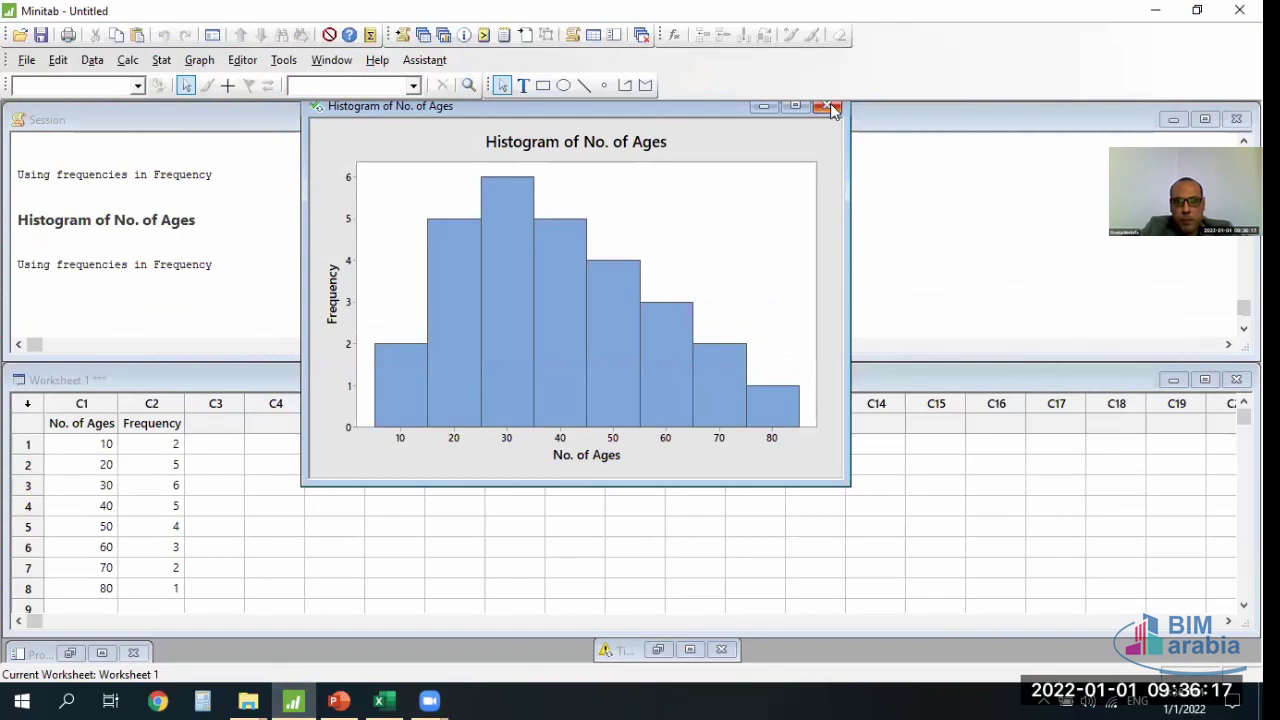
click(705, 398)
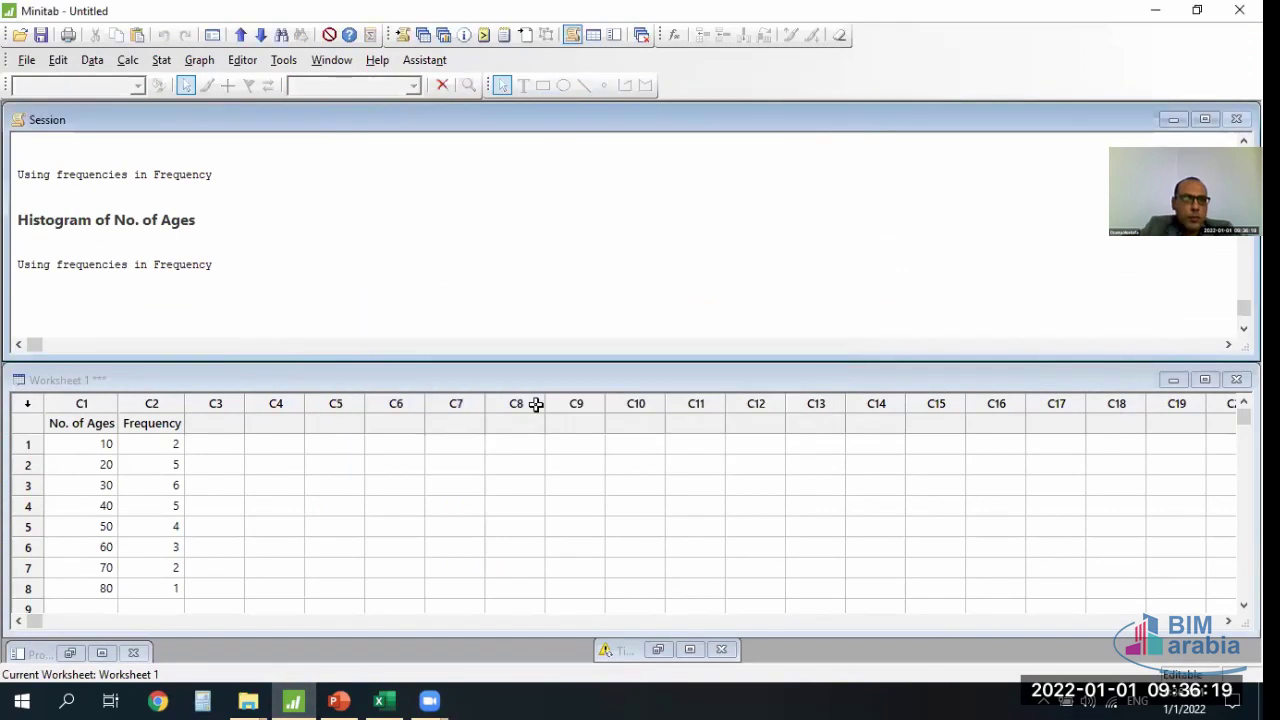
click(308, 520)
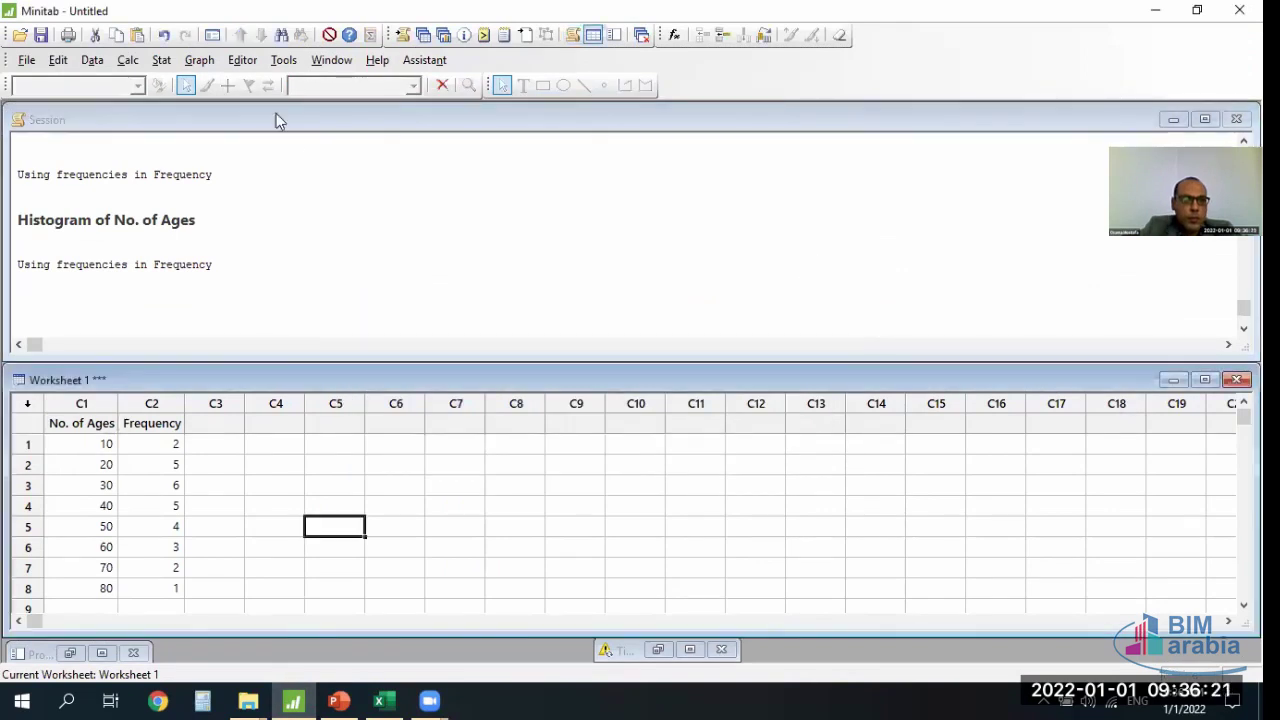
key(ctrl+a)
key(Delete)
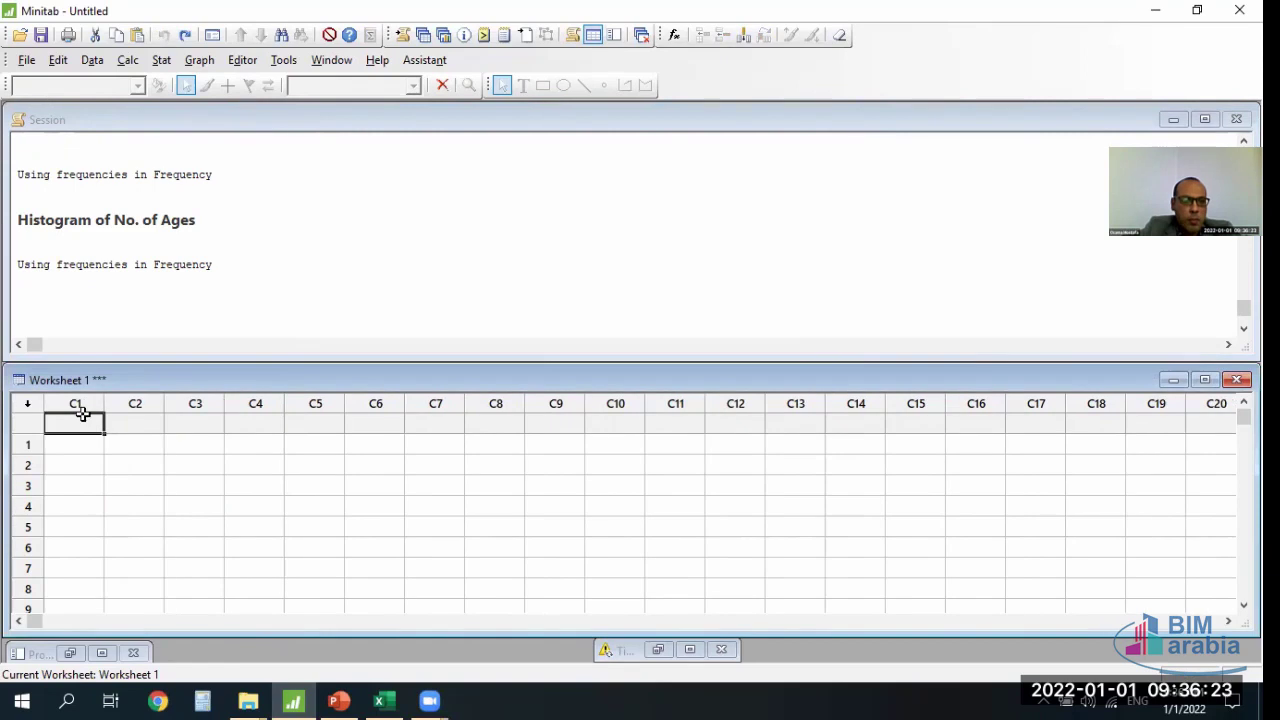
click(58, 60)
click(164, 192)
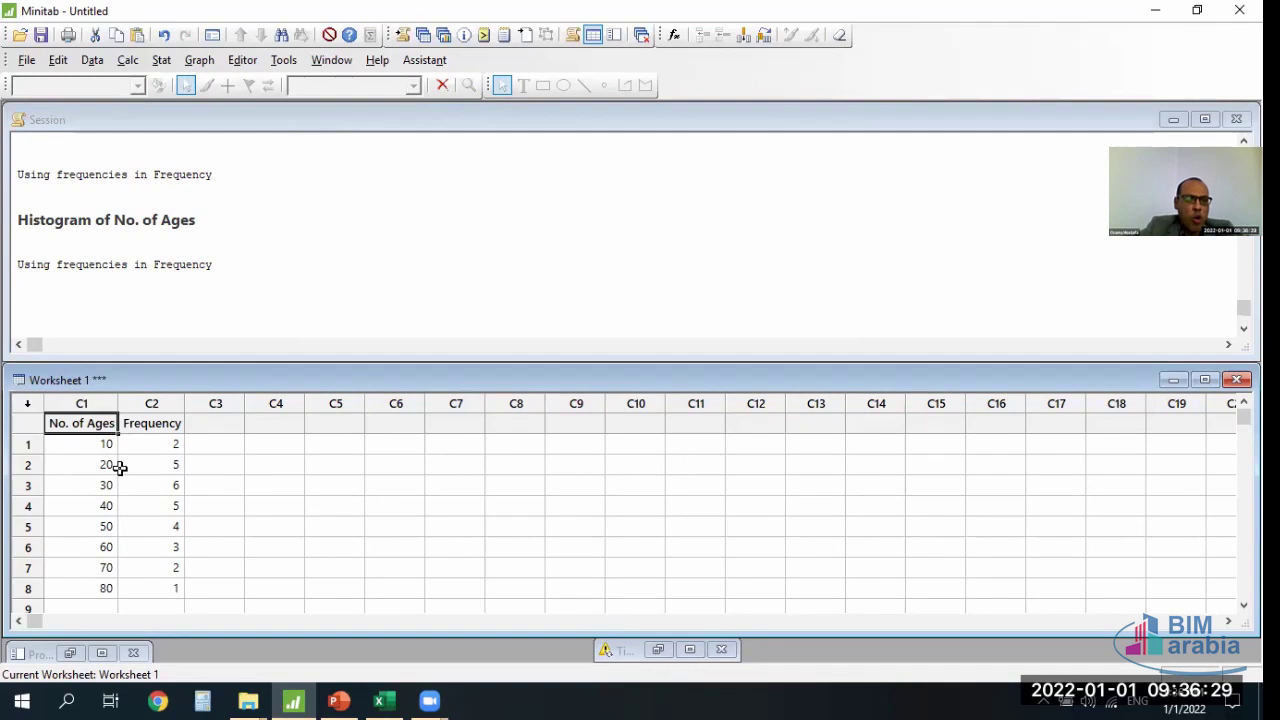
- Create a Simple histogram with No. of Ages re-entered as the graph variable, and reposition the graph window clear of columns C1 and C2
click(200, 62)
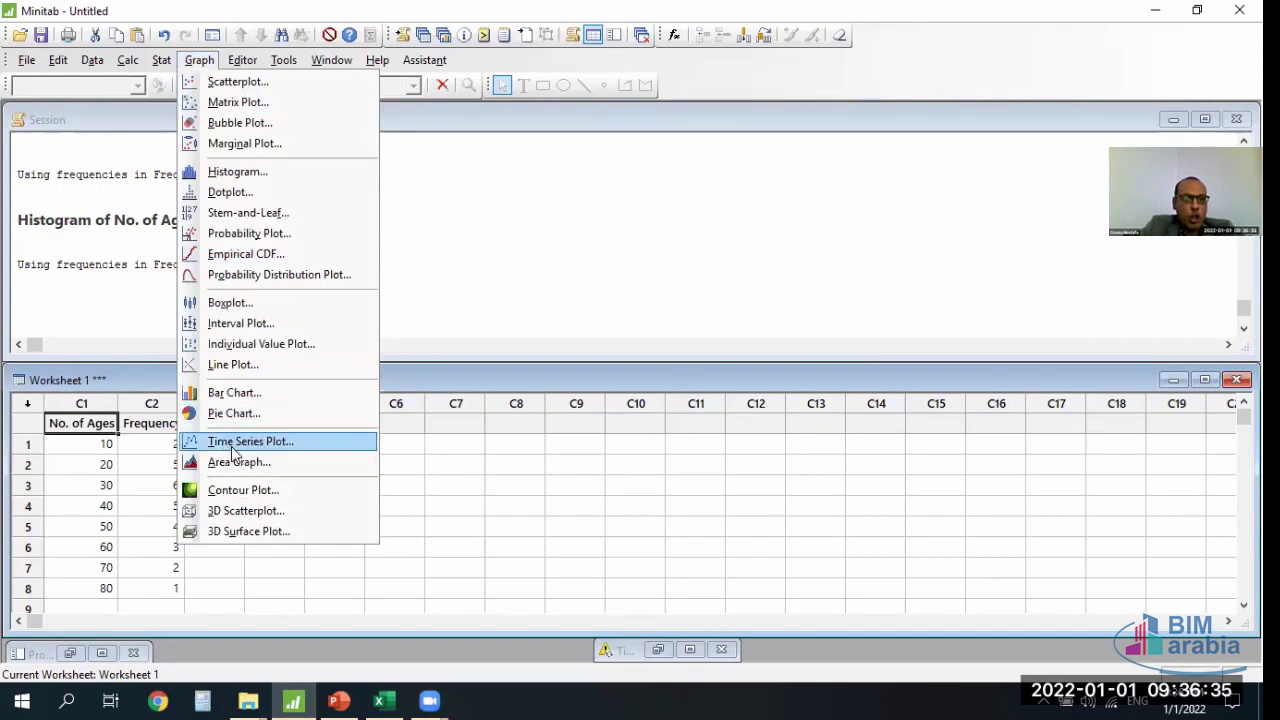
click(240, 173)
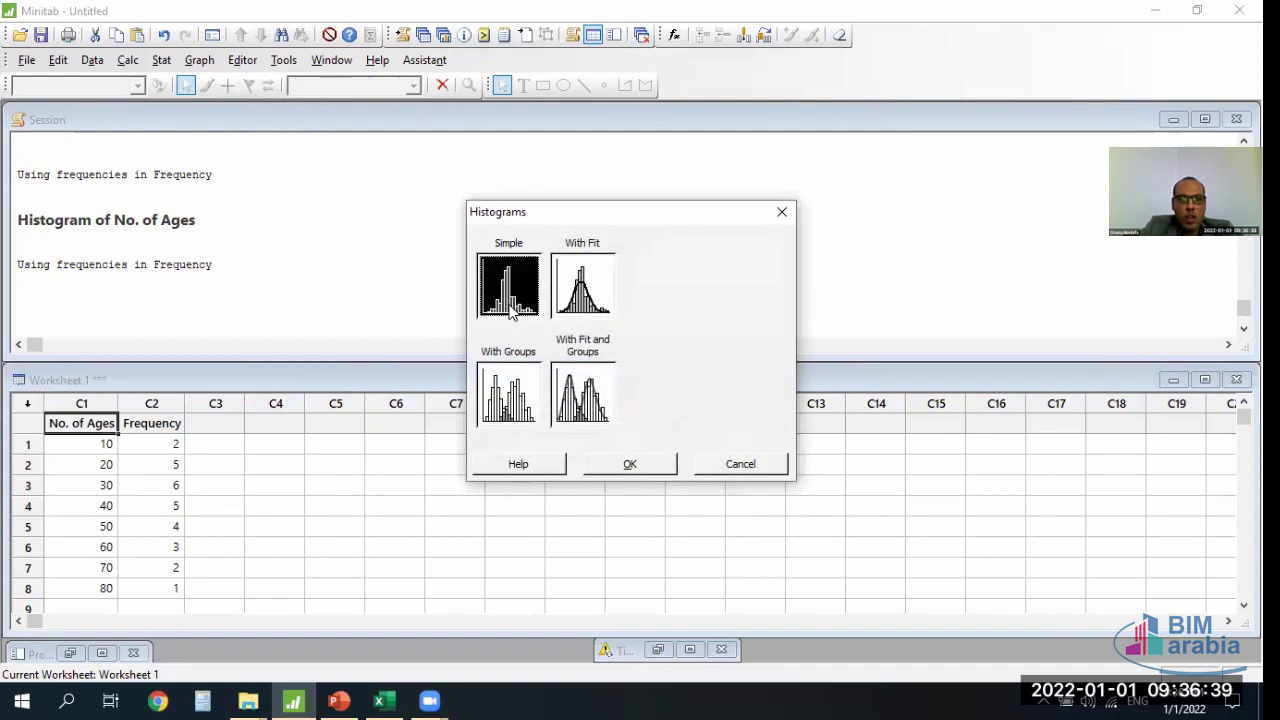
click(634, 470)
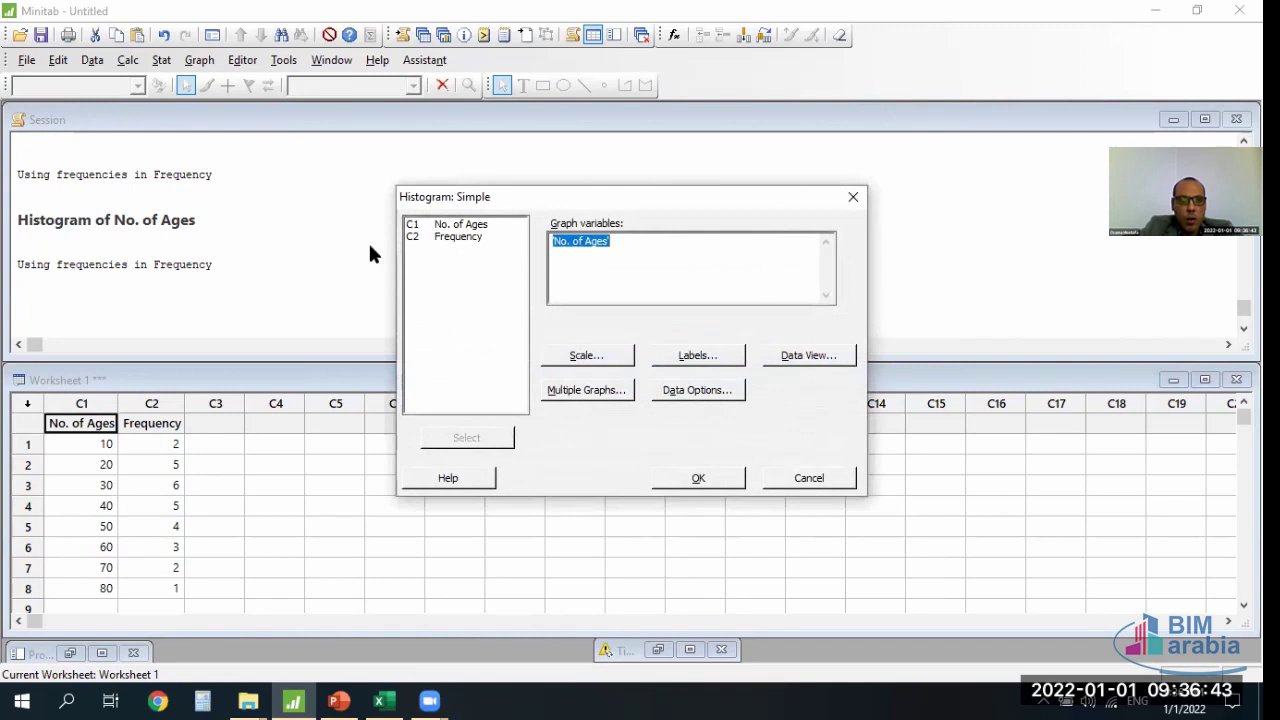
key(Delete)
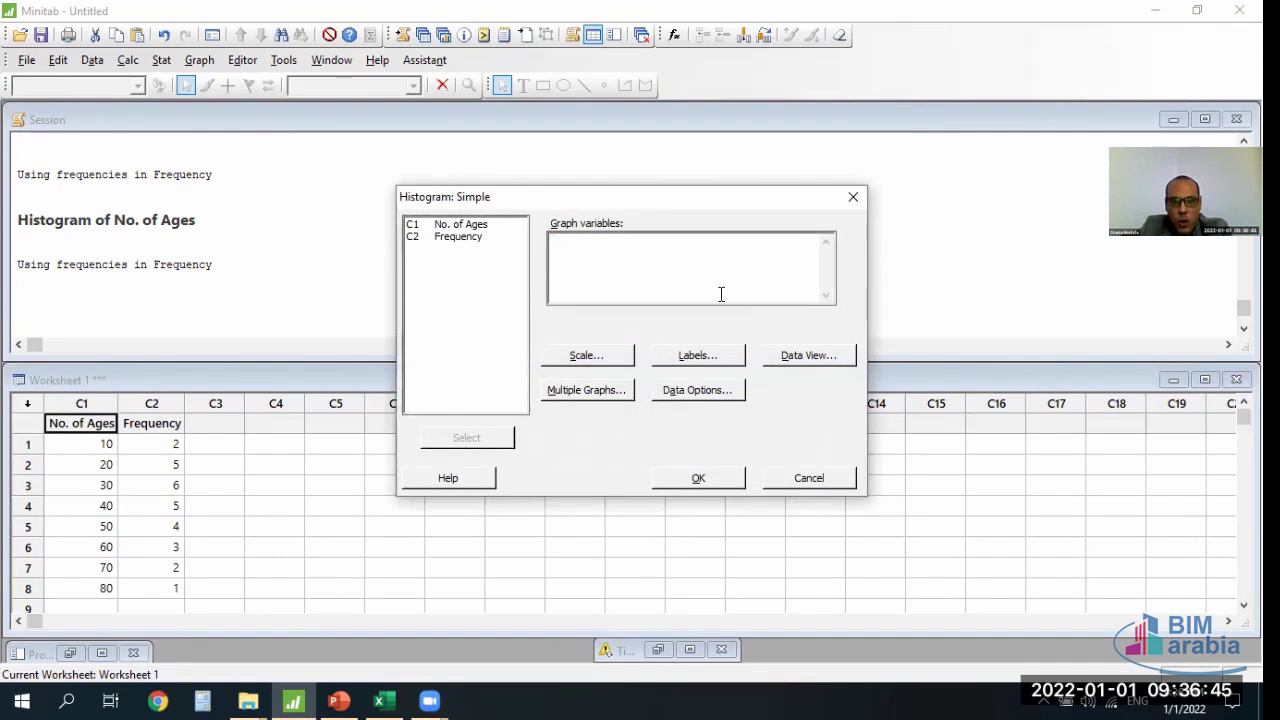
click(457, 226)
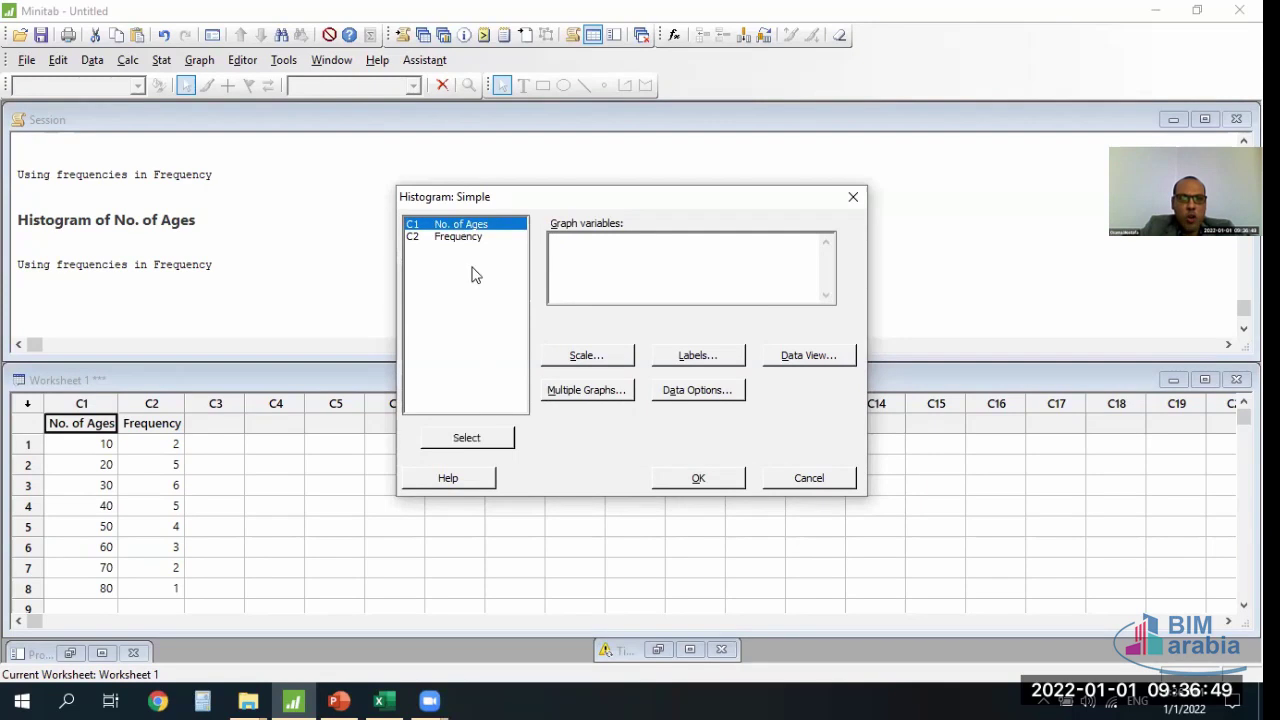
click(477, 446)
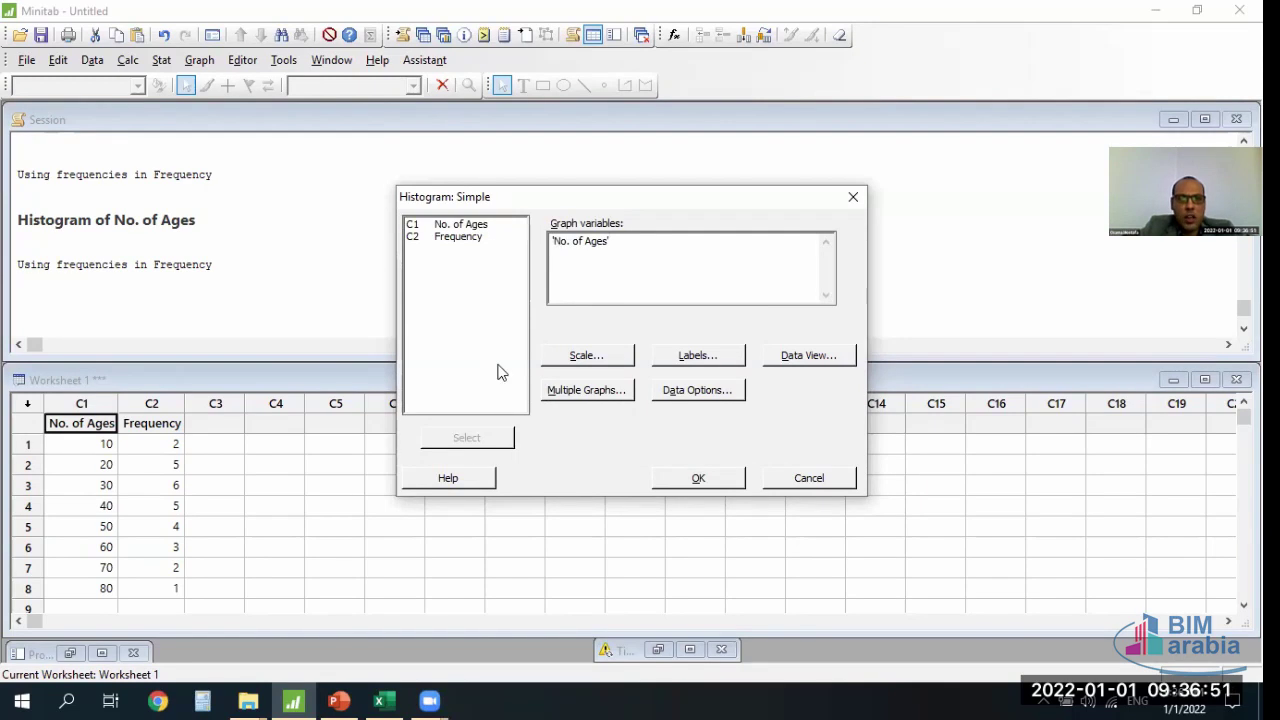
click(716, 478)
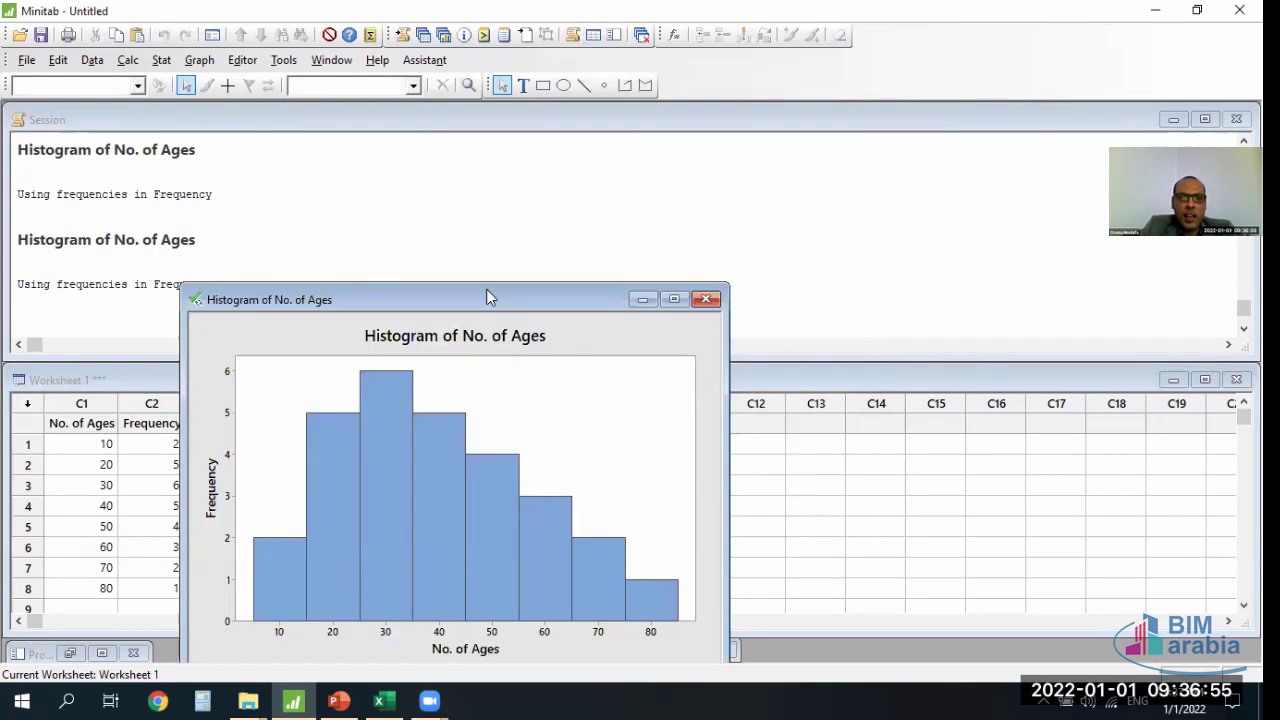
drag(493, 300, 607, 135)
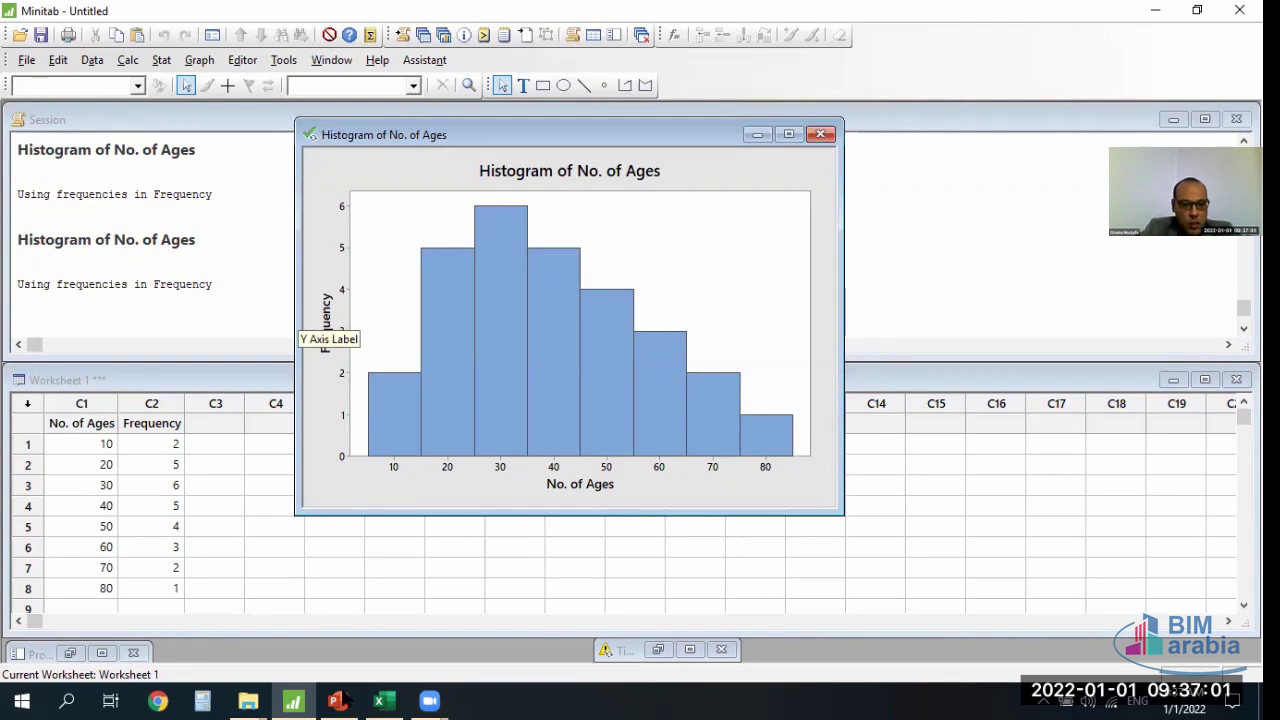
mouse_move(345, 697)
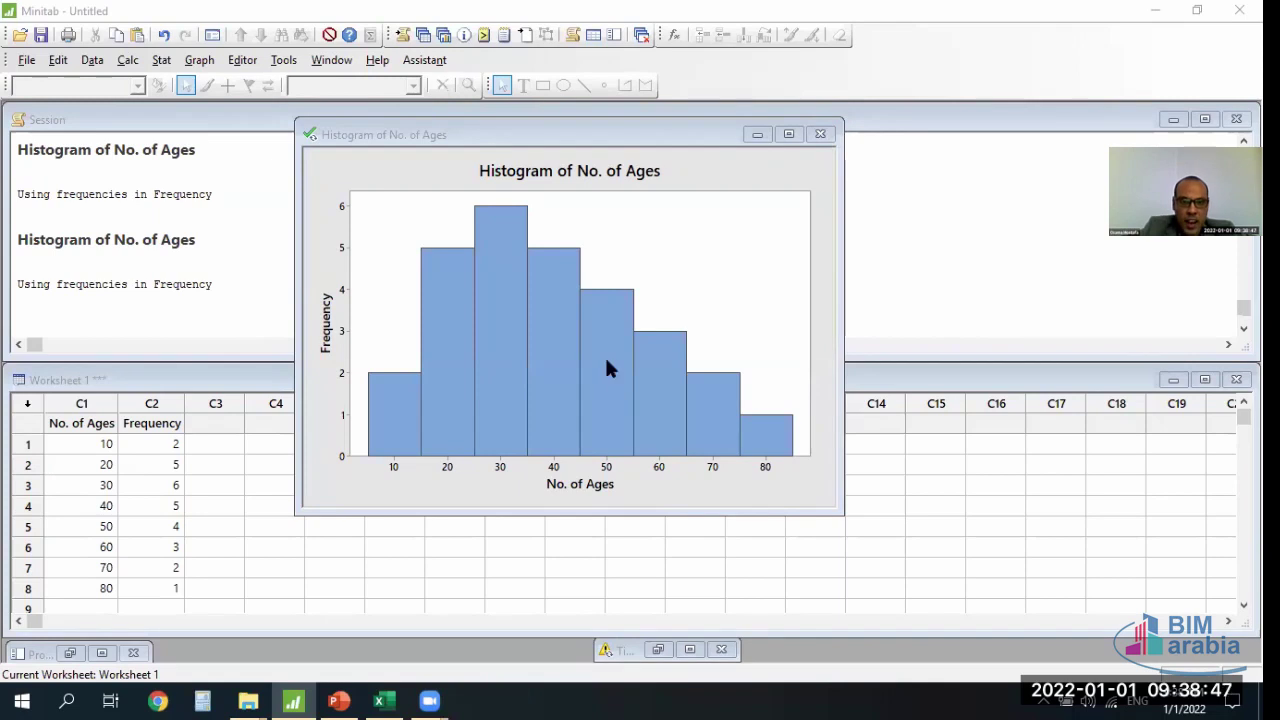
click(659, 148)
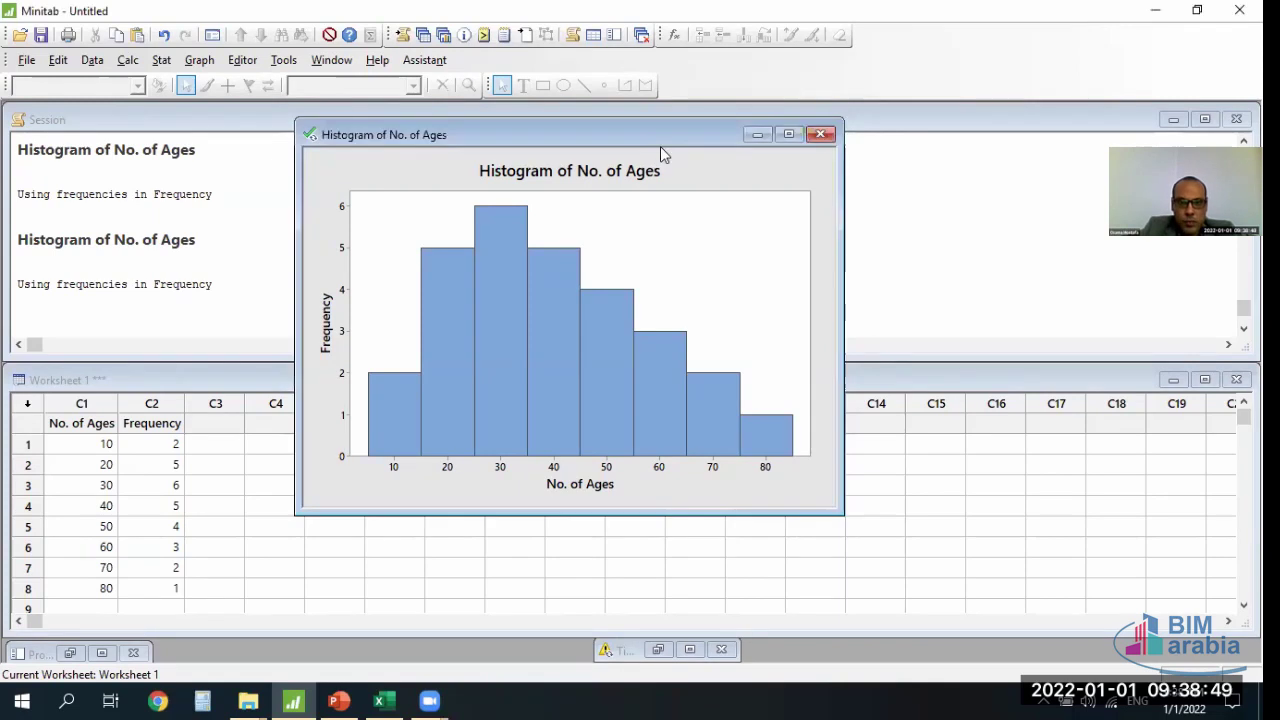
drag(660, 148, 668, 256)
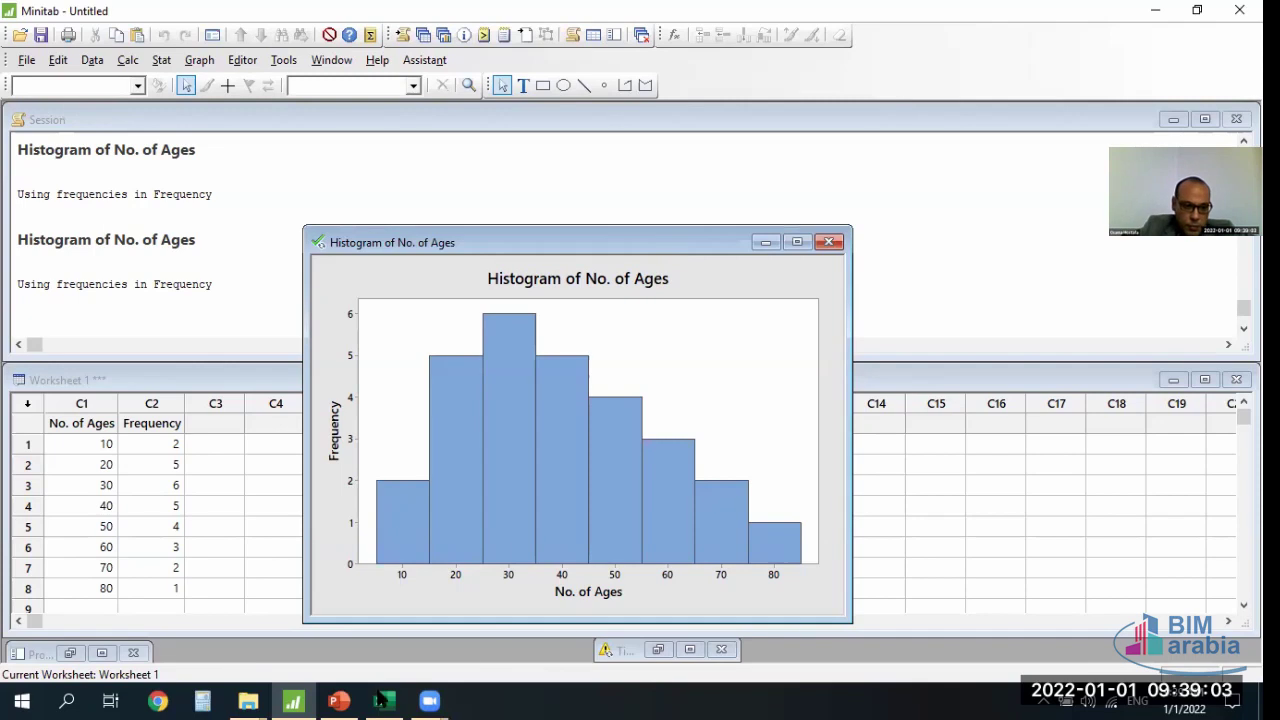
- Switch to the Six Sigma PowerPoint presentation and run the slide show from the Time Series slide, slide 72
key(alt+Tab)
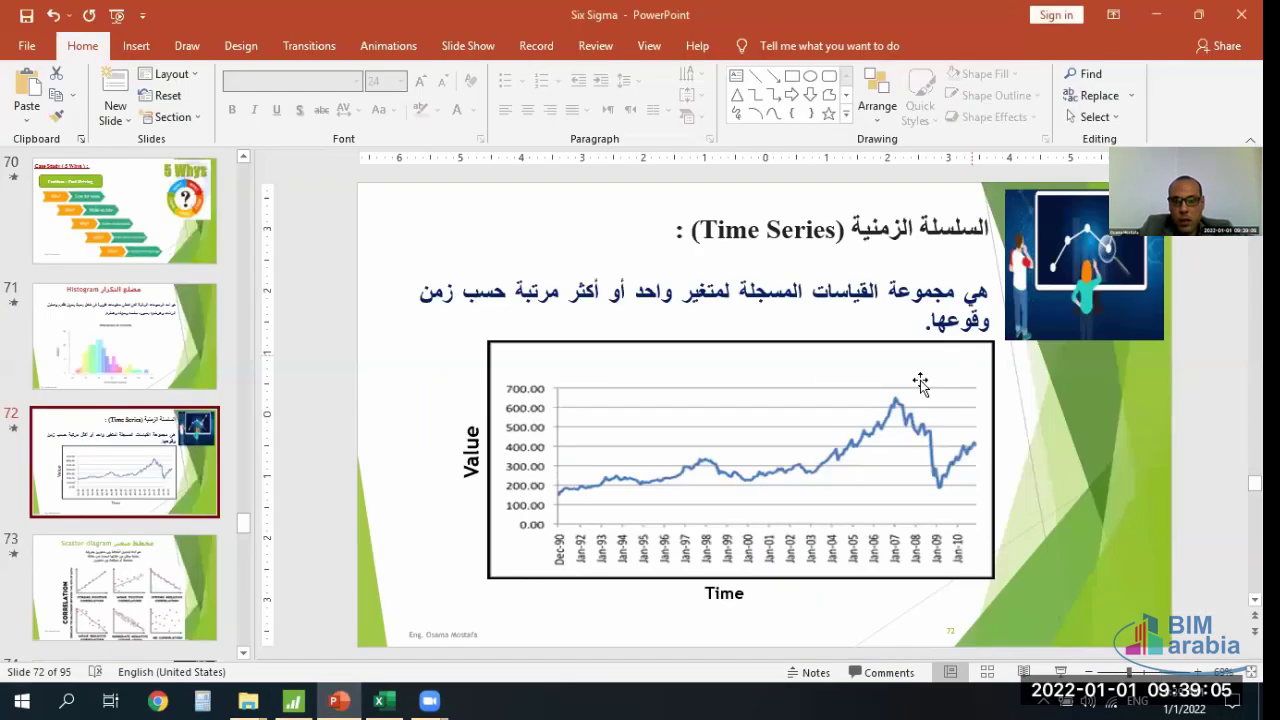
click(1061, 672)
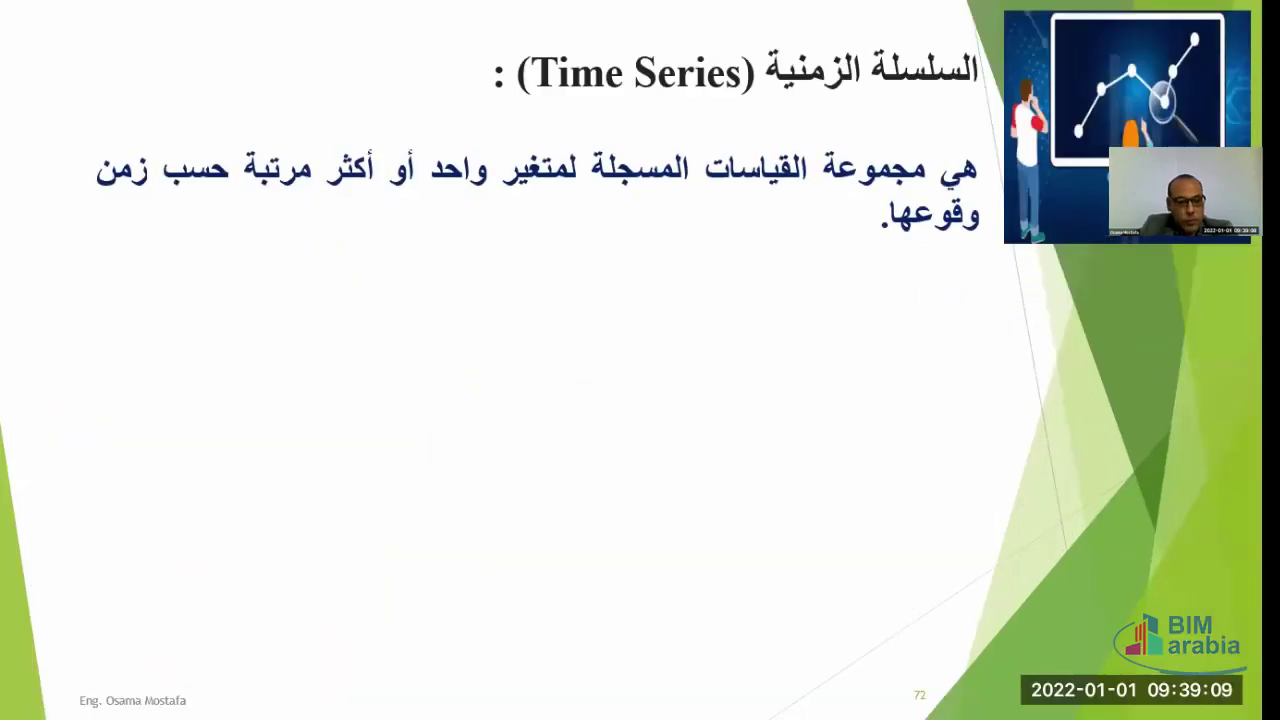
key(Right)
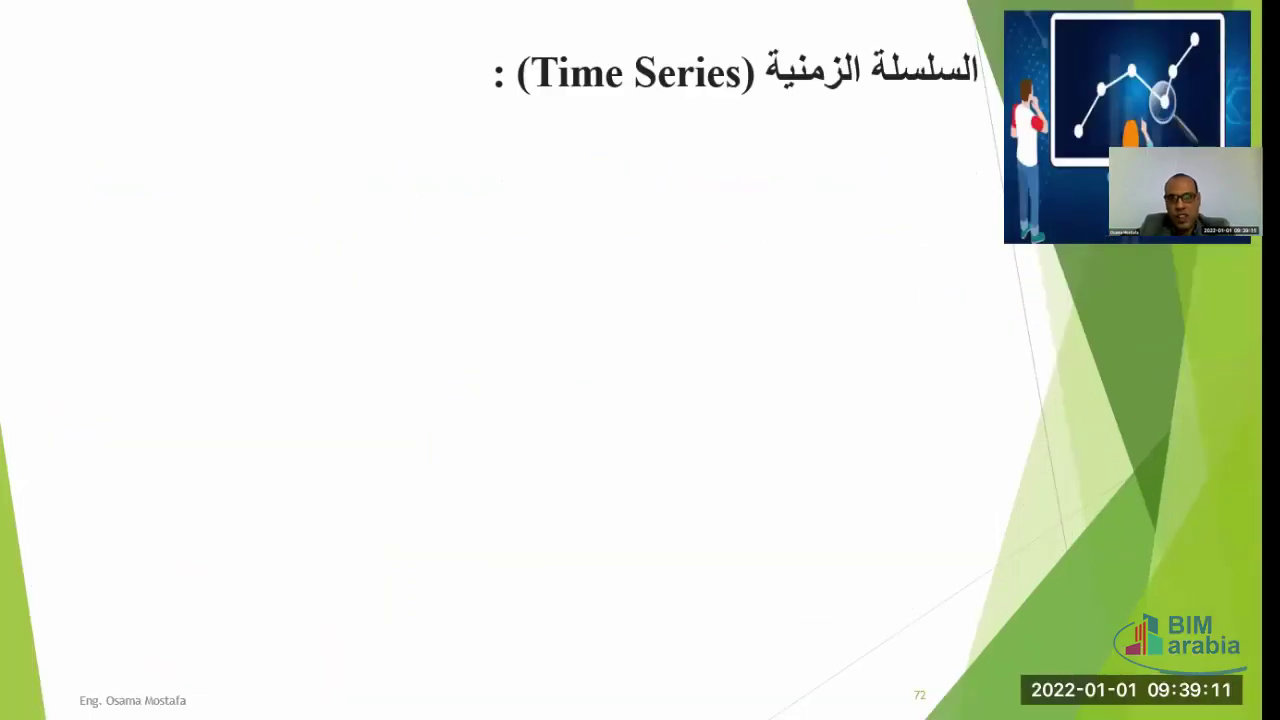
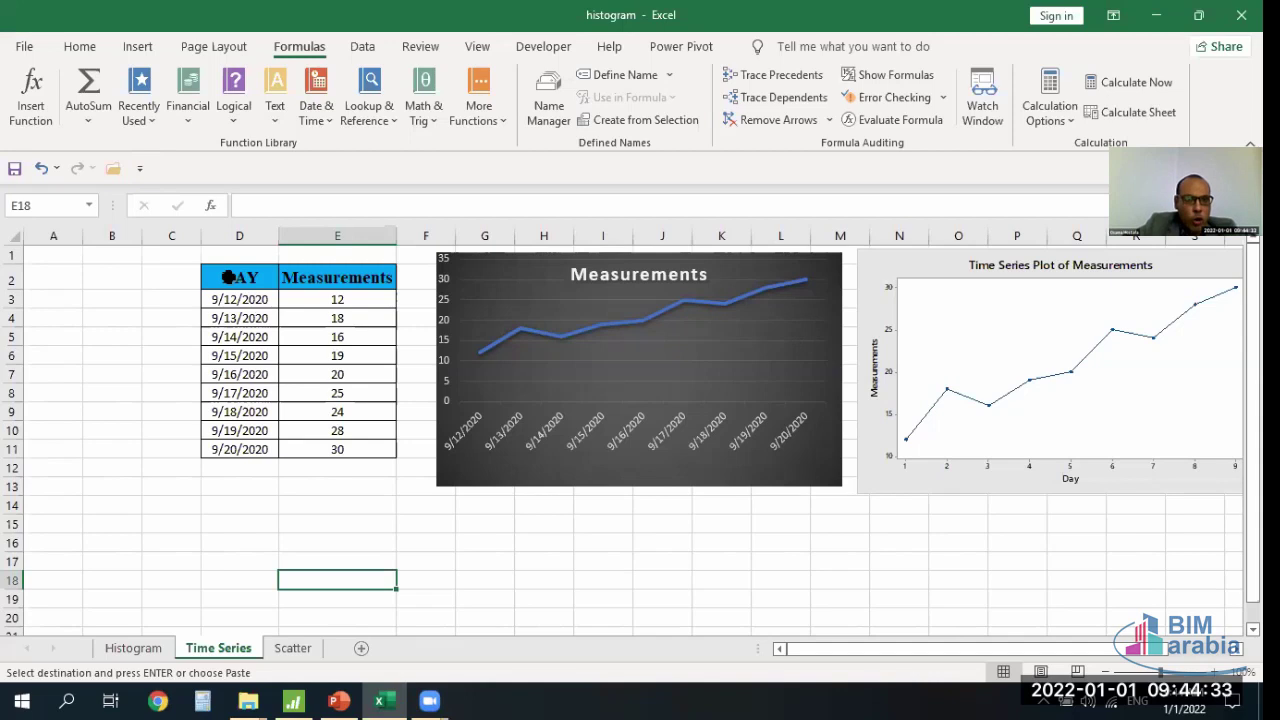
- On the Excel workbook's Time Series sheet, insert a 2-D Line chart from D2:E11, apply the dark chart style, and place it below the existing chart
drag(228, 278, 362, 450)
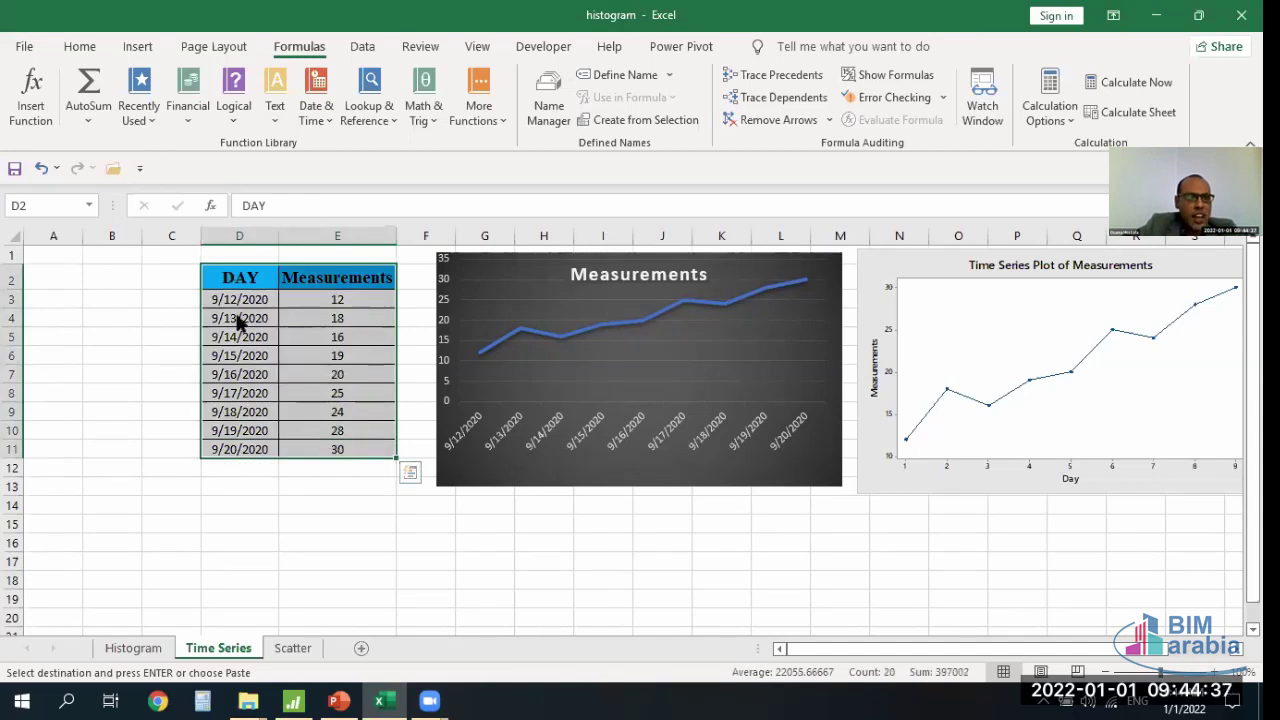
click(82, 47)
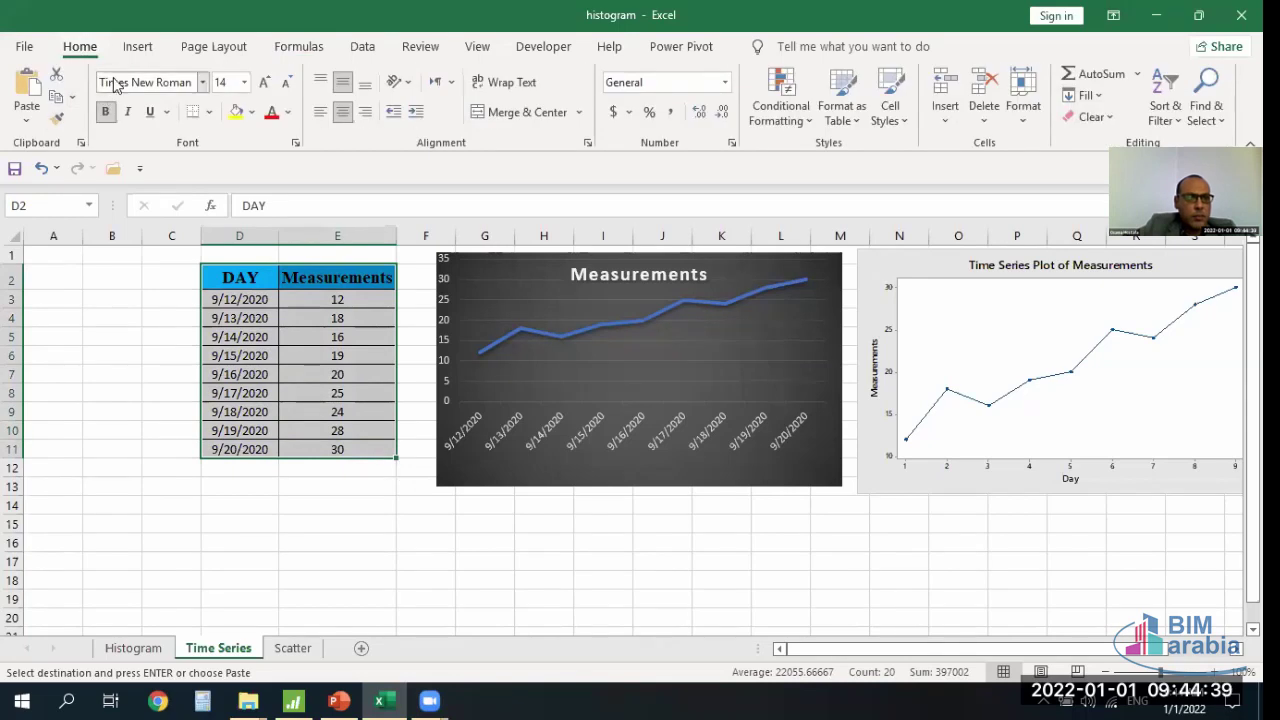
click(137, 47)
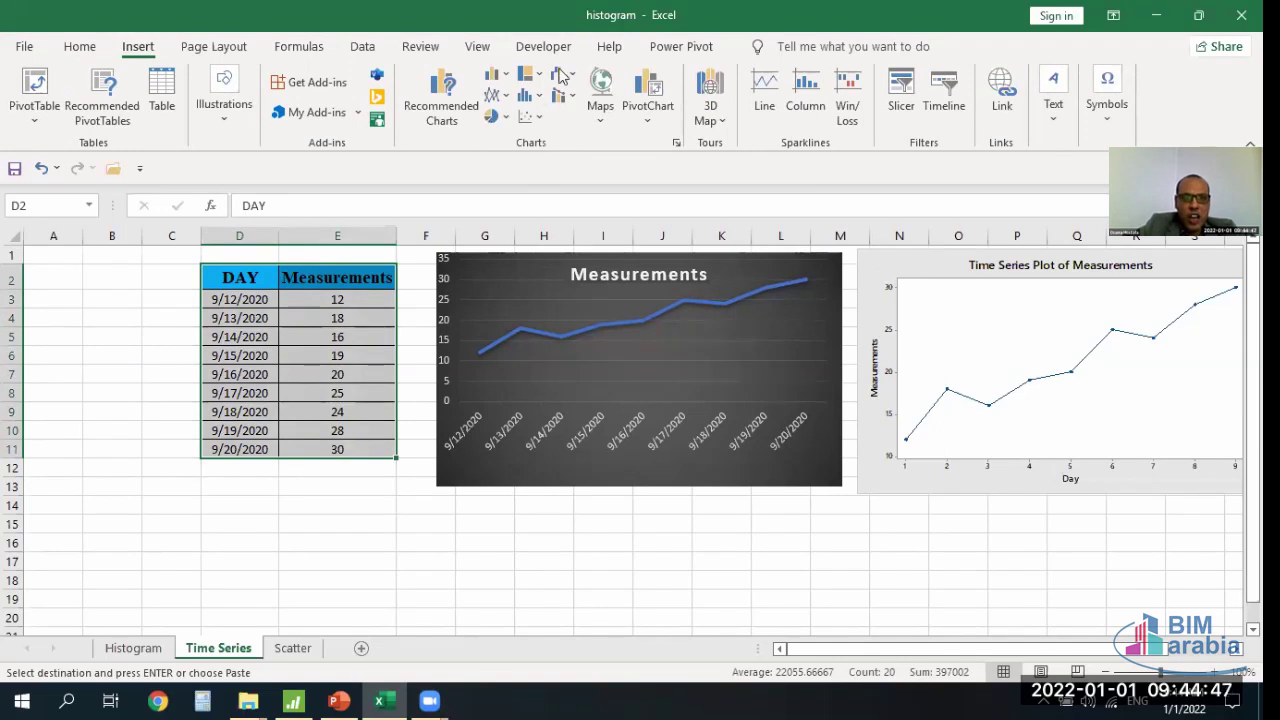
click(507, 97)
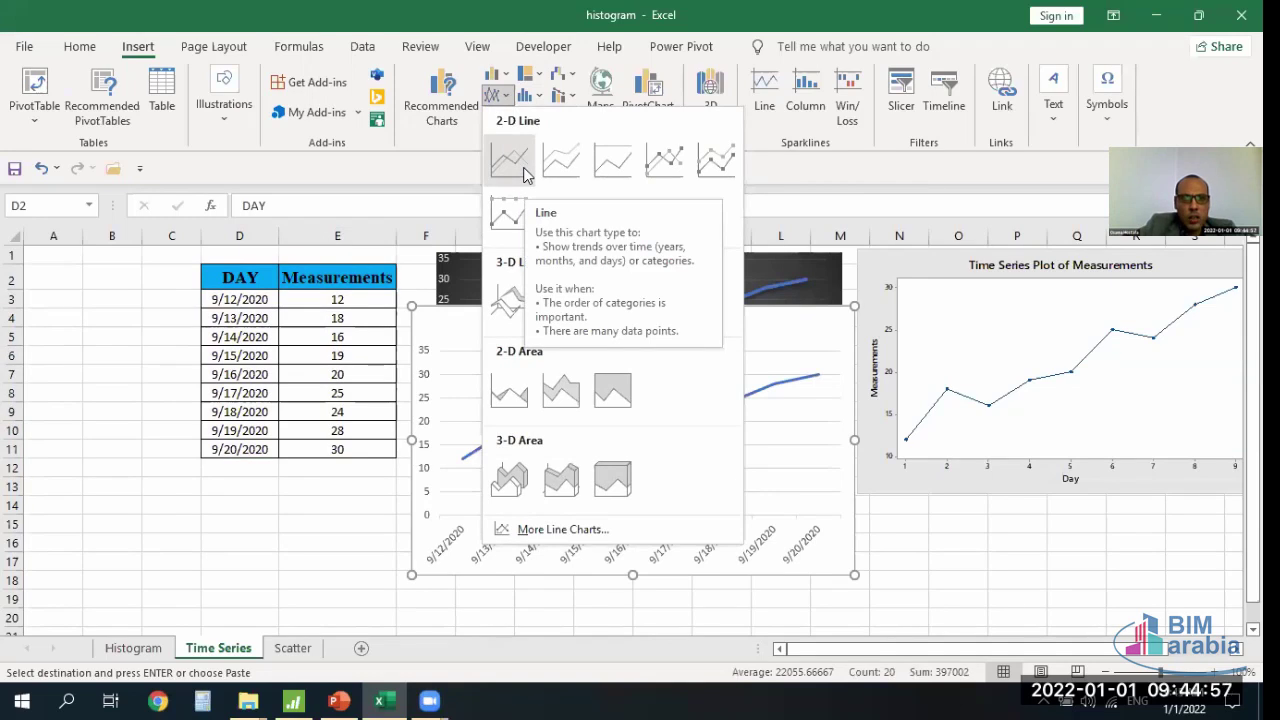
click(524, 174)
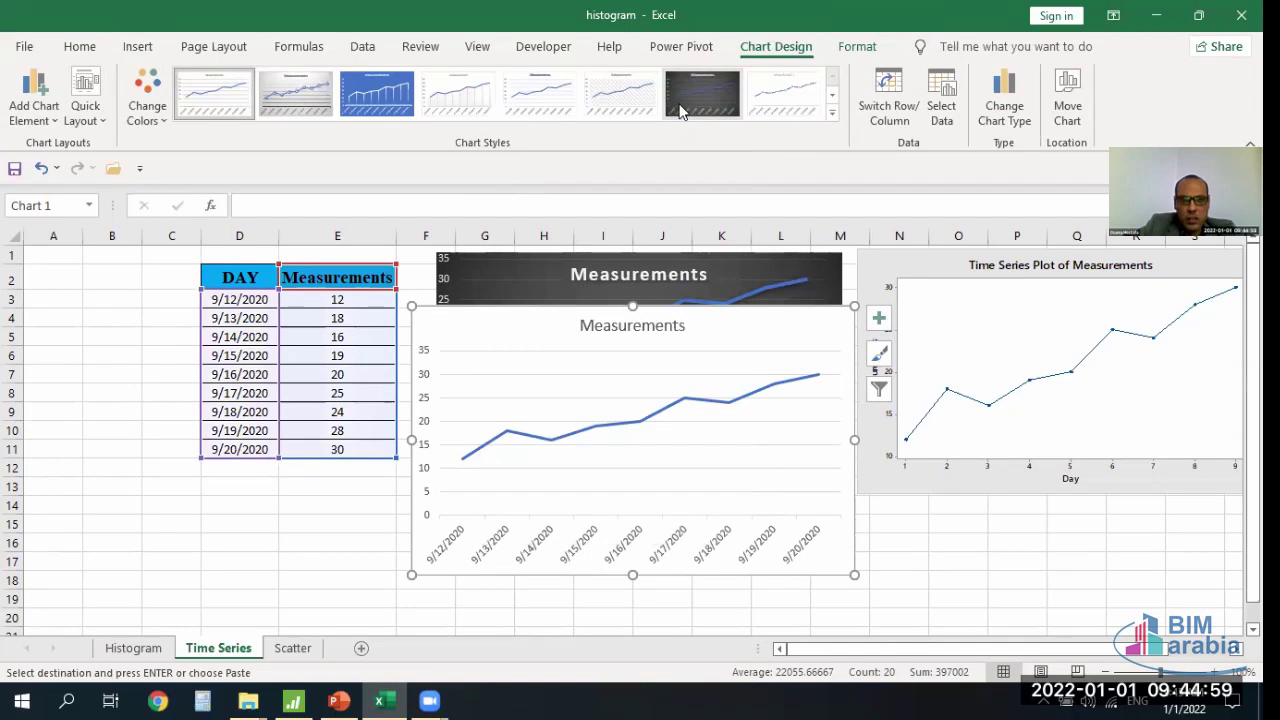
click(688, 113)
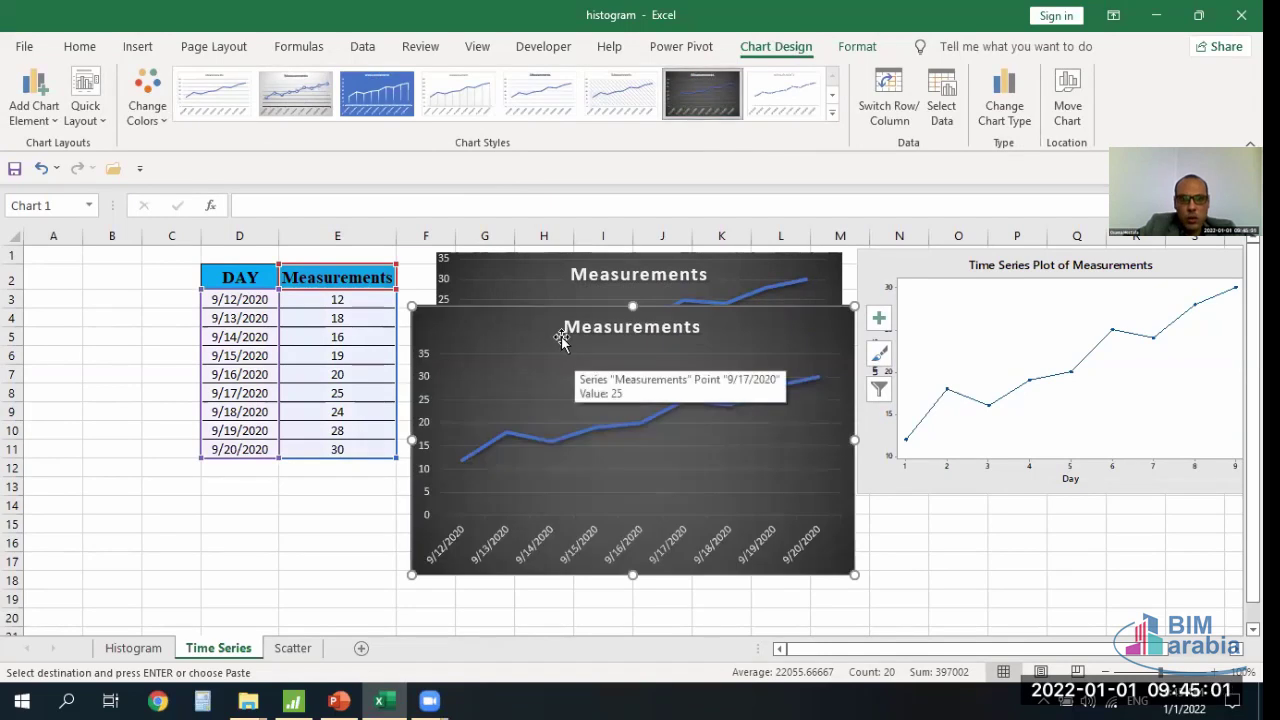
drag(580, 407, 563, 529)
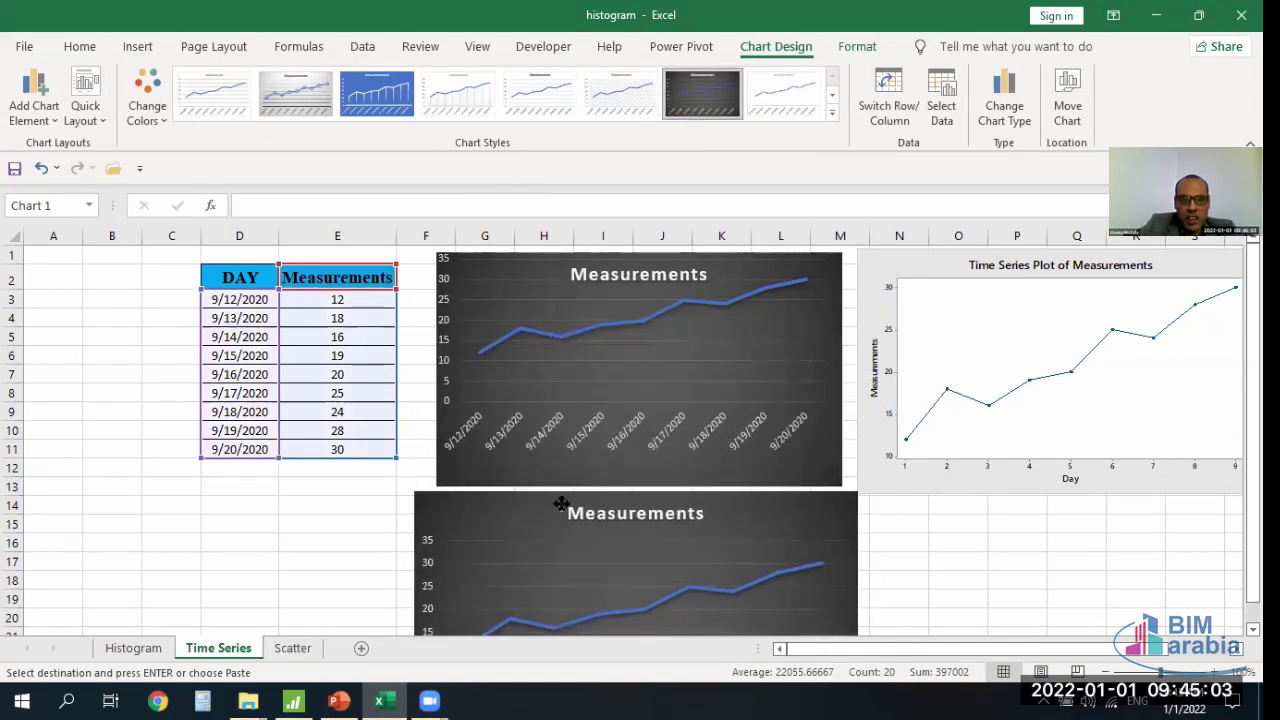
- Undo the new chart's move and remove the newly inserted Measurements line chart from the Time Series sheet
key(ctrl+z)
key(ctrl+z)
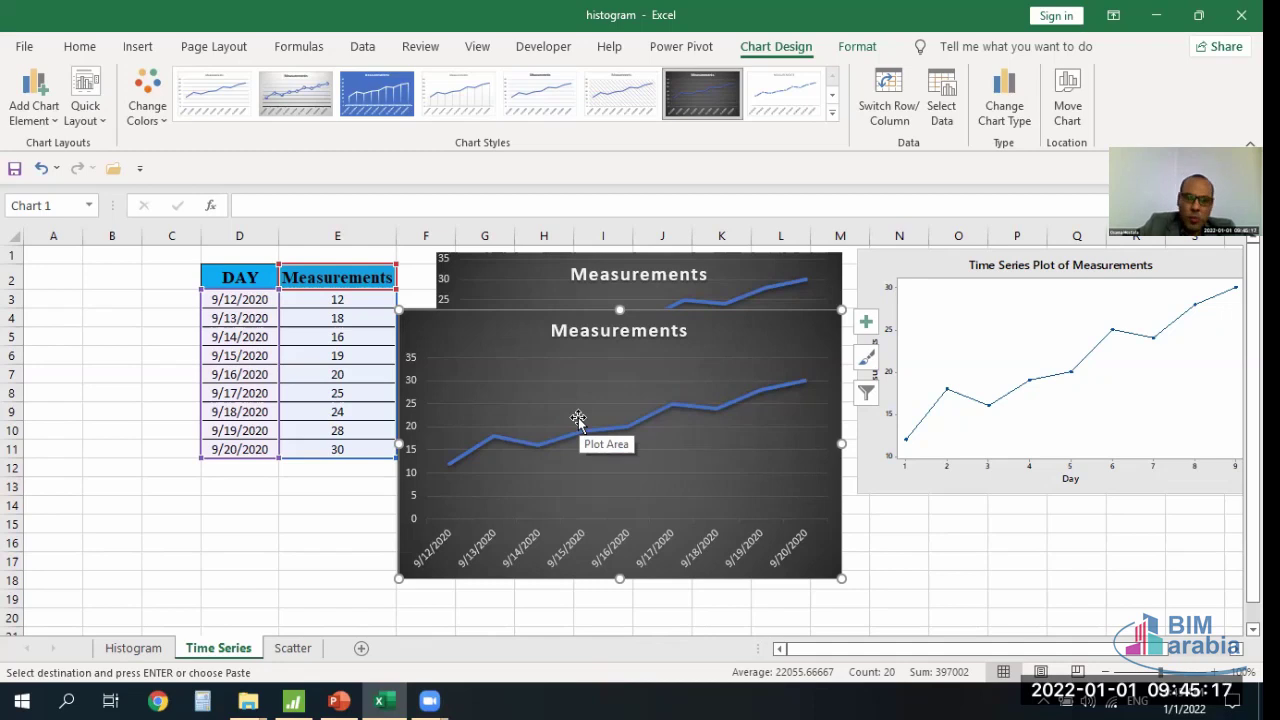
right_click(549, 364)
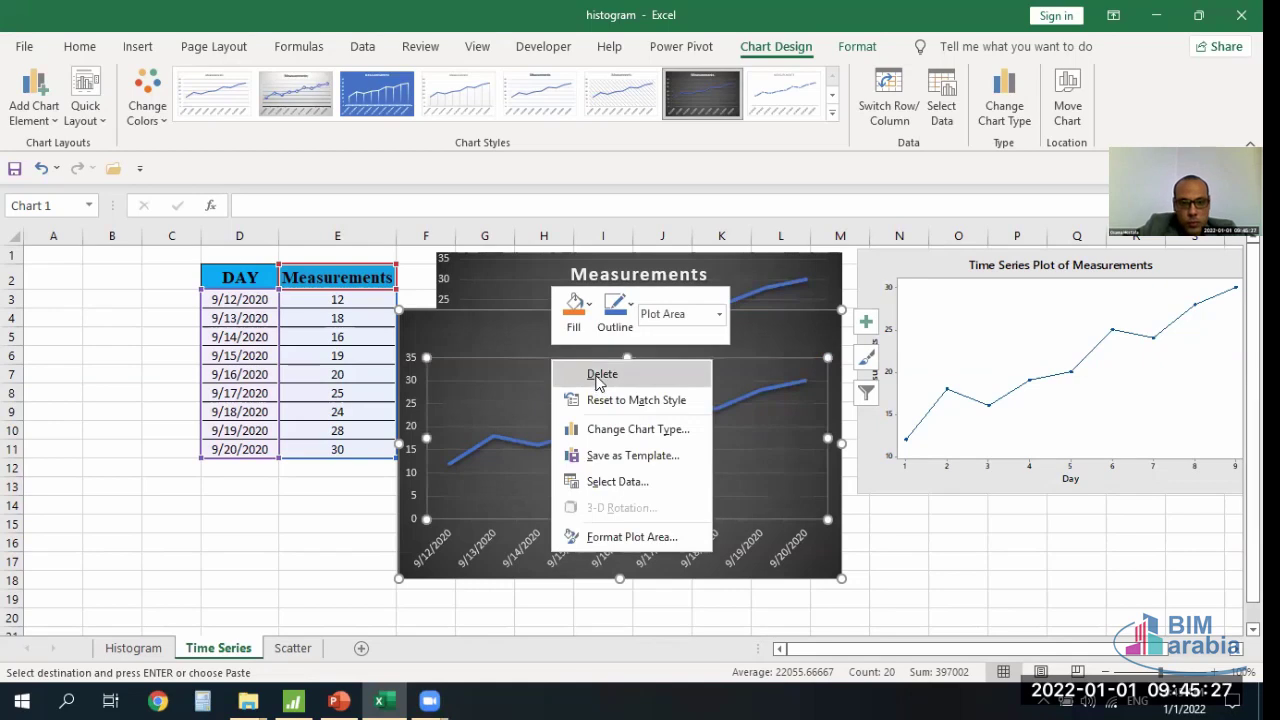
right_click(531, 323)
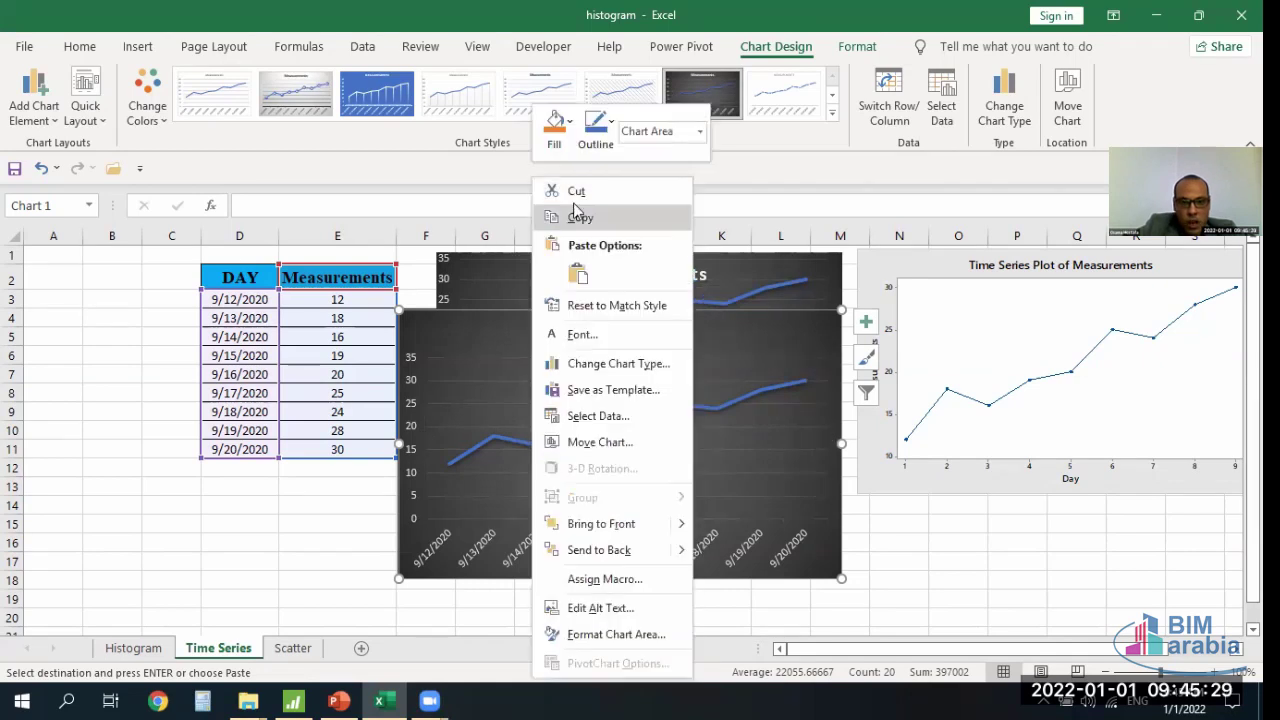
key(Escape)
key(Escape)
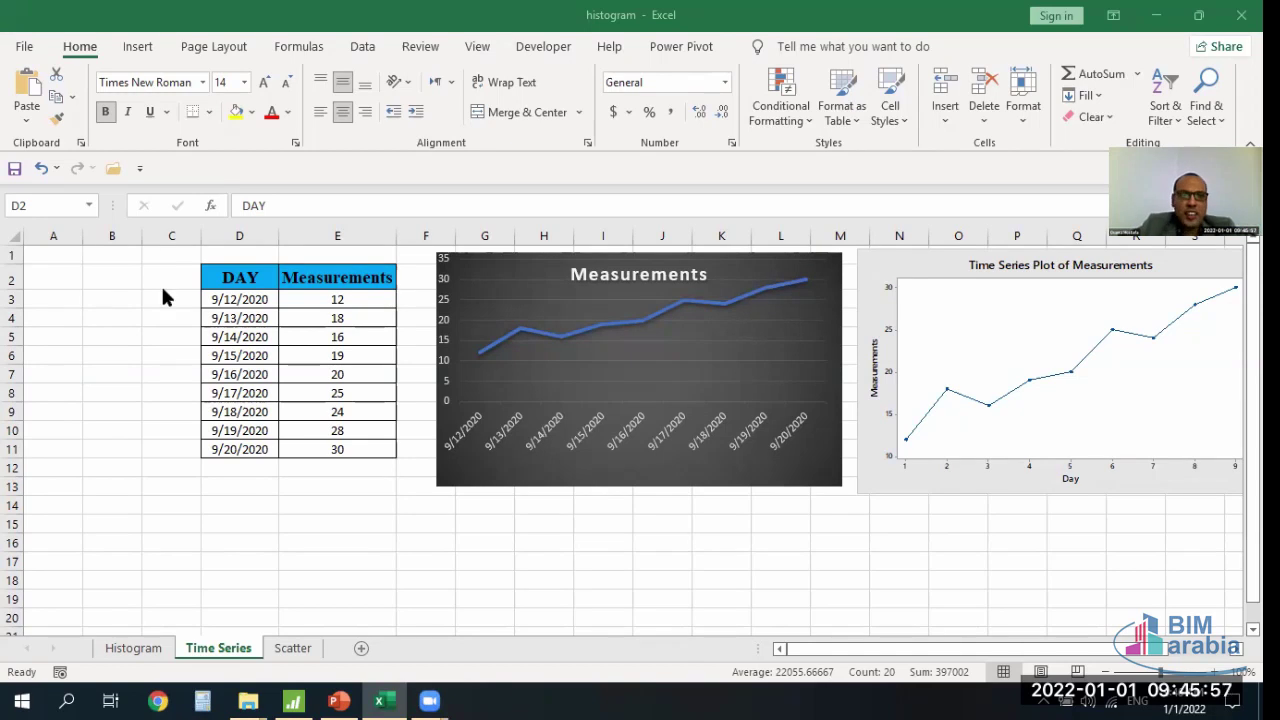
- Insert a 2-D Line chart from D2:E11 on the Time Series sheet and apply the solid blue chart style with drop lines
key(ctrl+a)
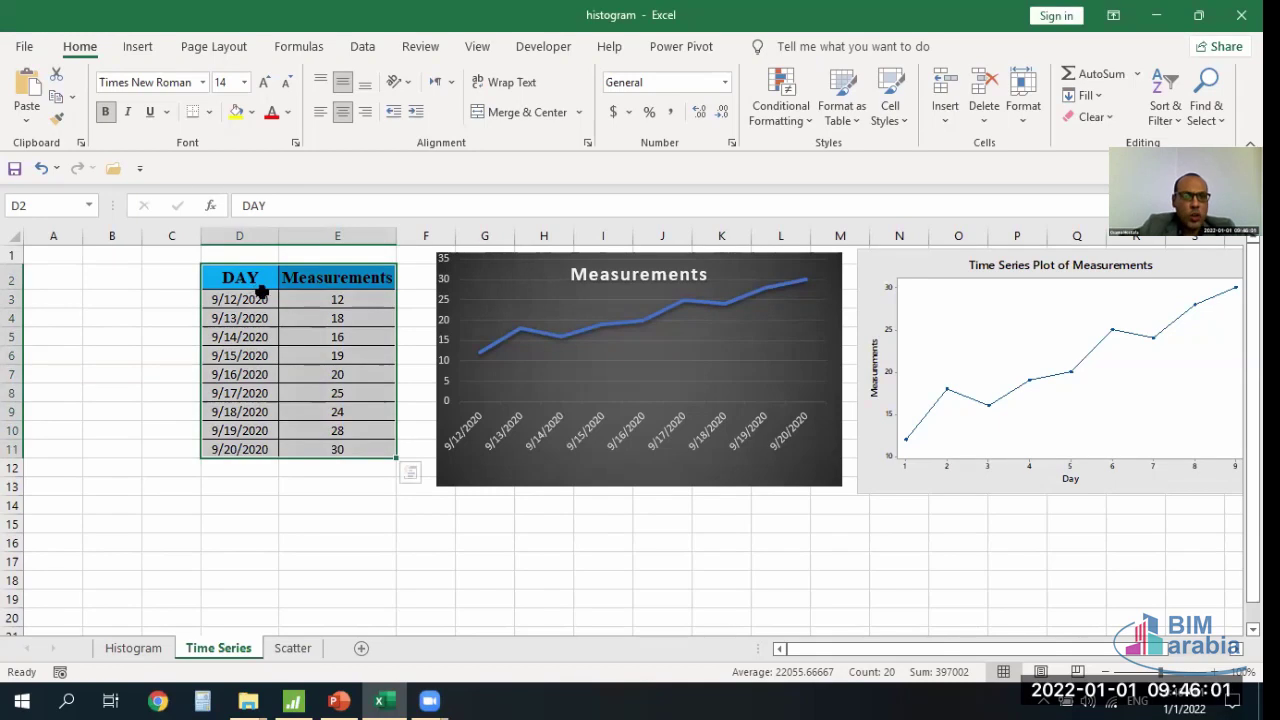
click(138, 47)
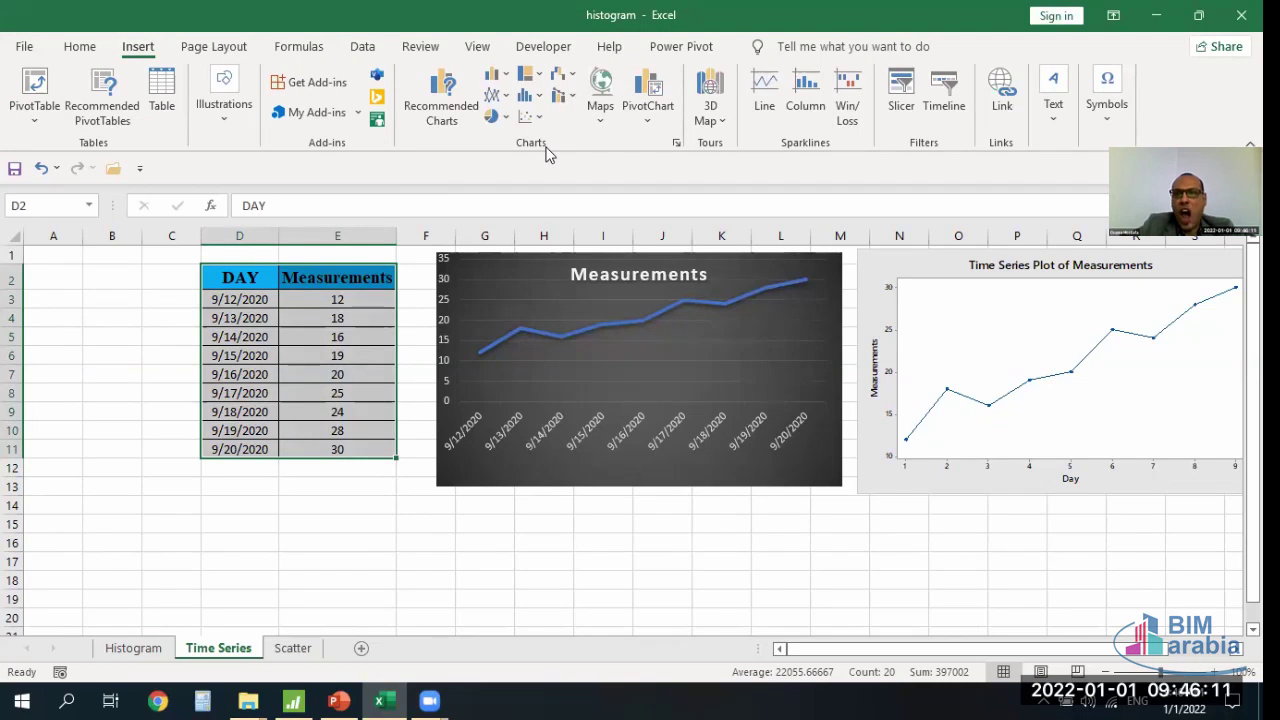
click(507, 102)
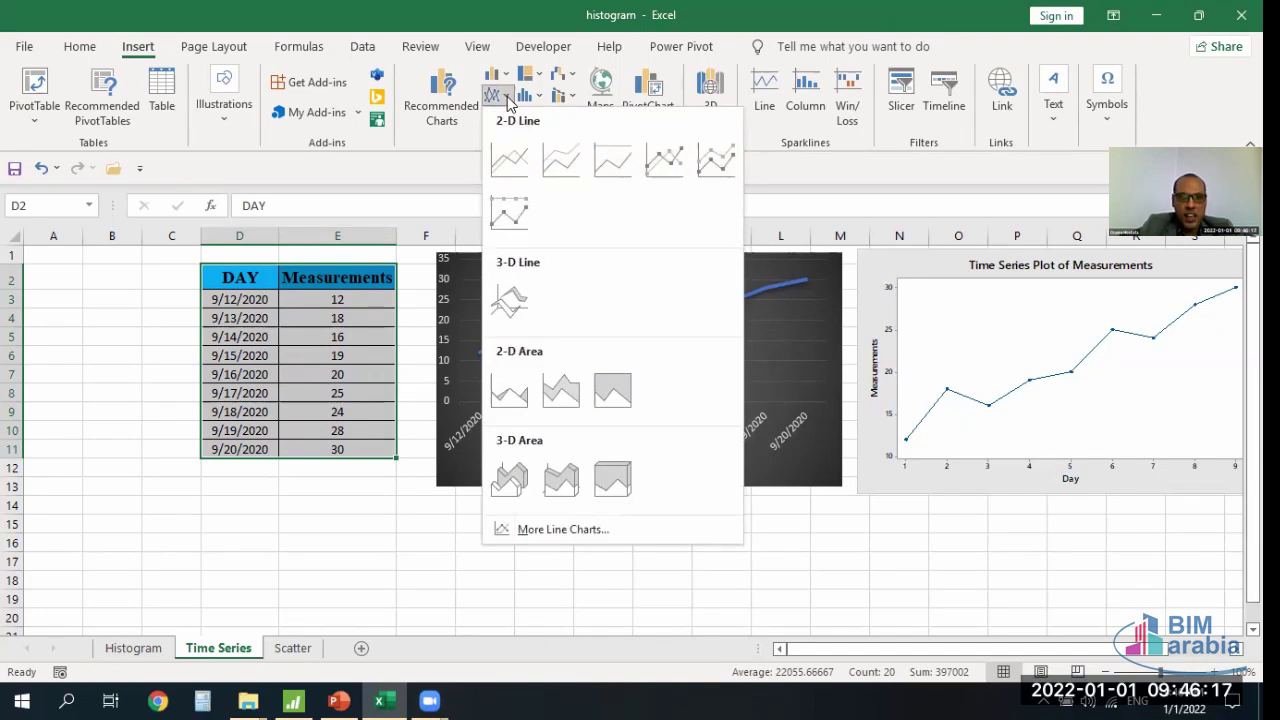
click(514, 176)
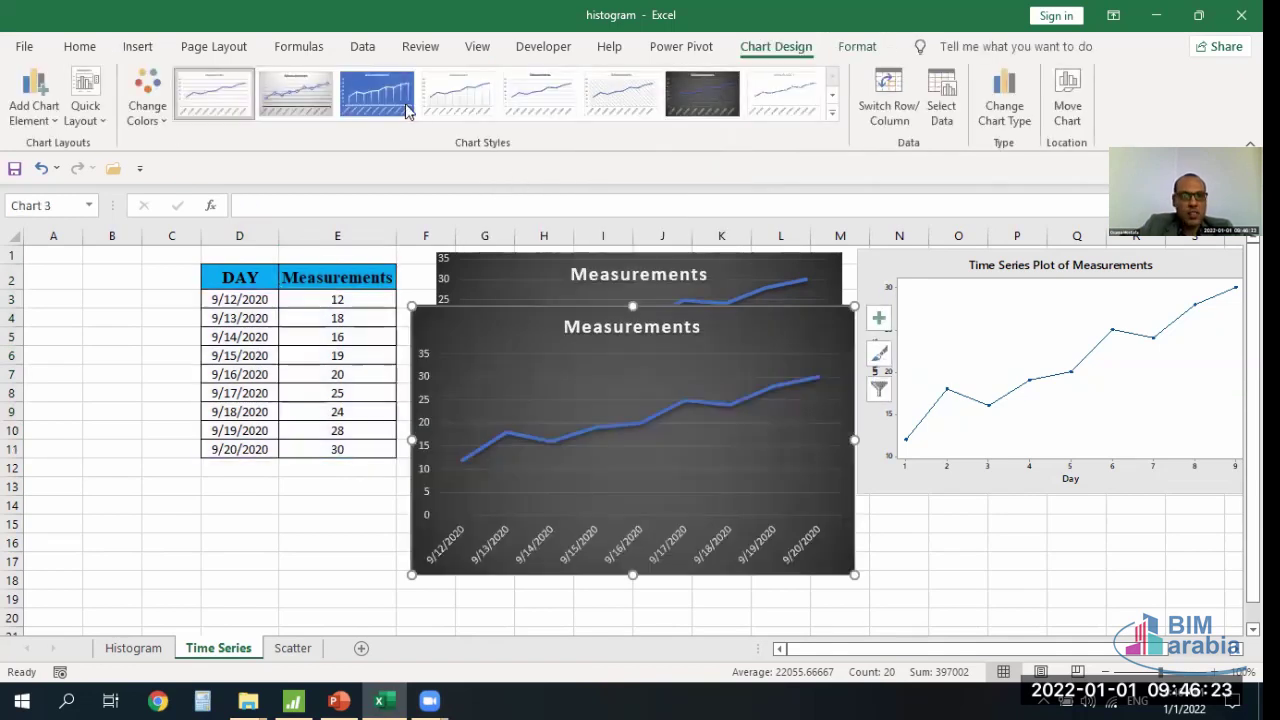
click(397, 98)
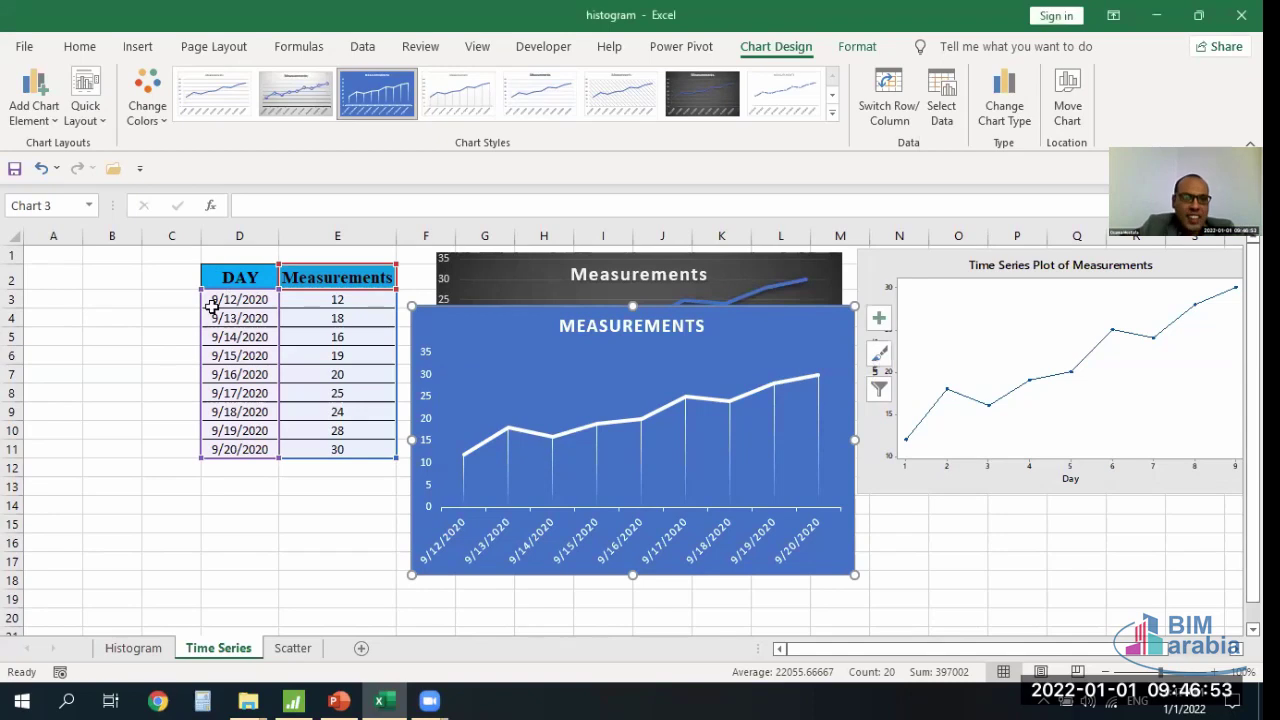
- Copy the DAY and Measurements table, D2:E11, from the Time Series sheet
click(249, 268)
drag(315, 294, 334, 434)
right_click(252, 278)
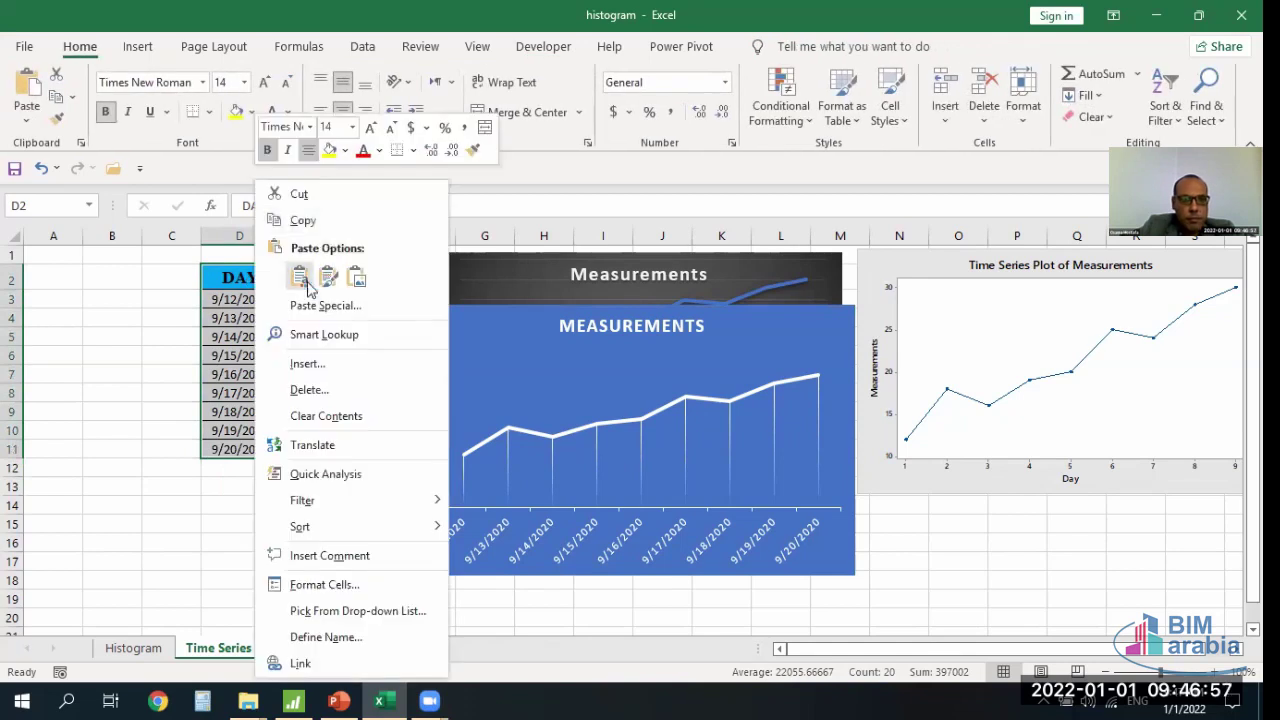
click(322, 221)
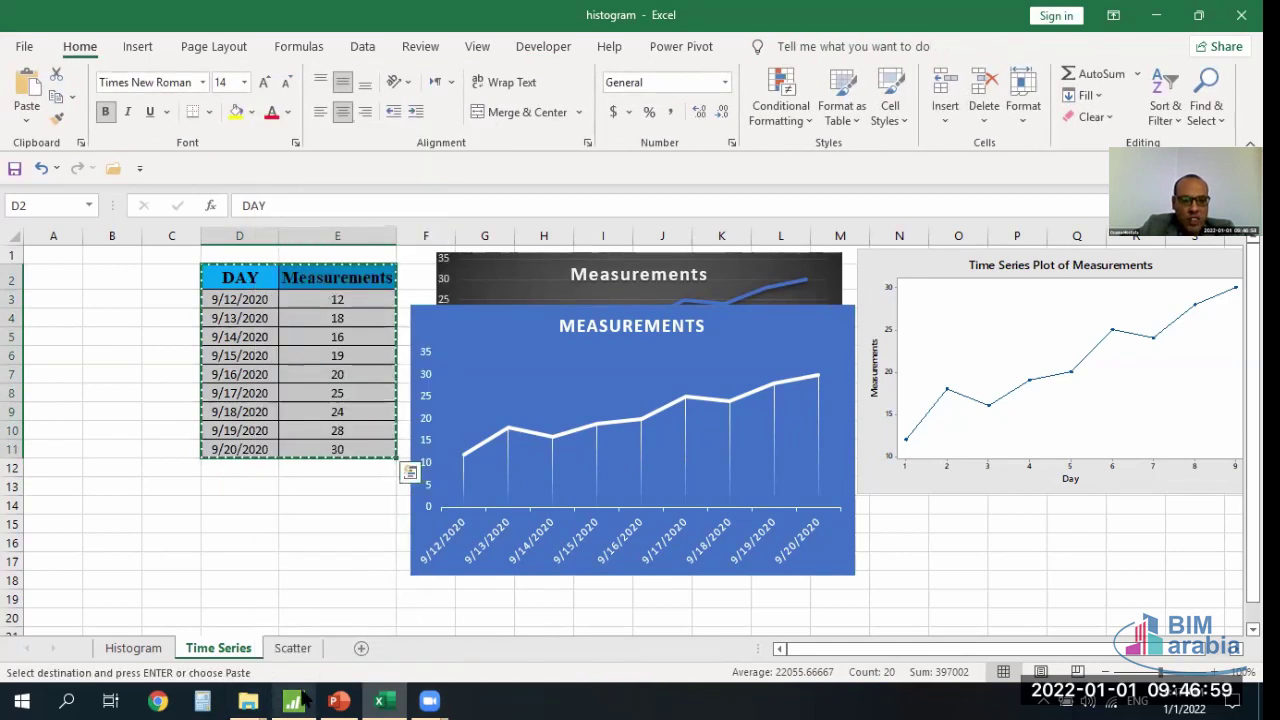
- Switch to Minitab, close the No. of Ages histogram without saving it, and undo the pasted age data in Worksheet 1
click(293, 700)
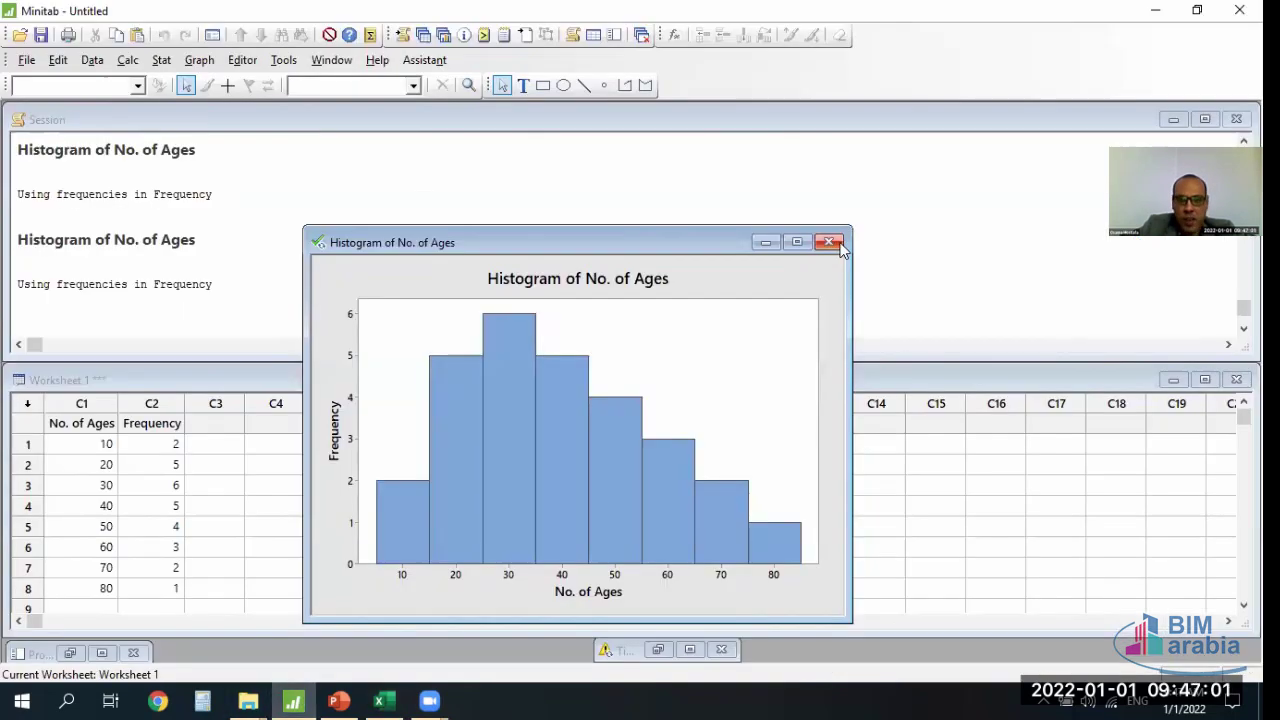
click(828, 242)
click(690, 391)
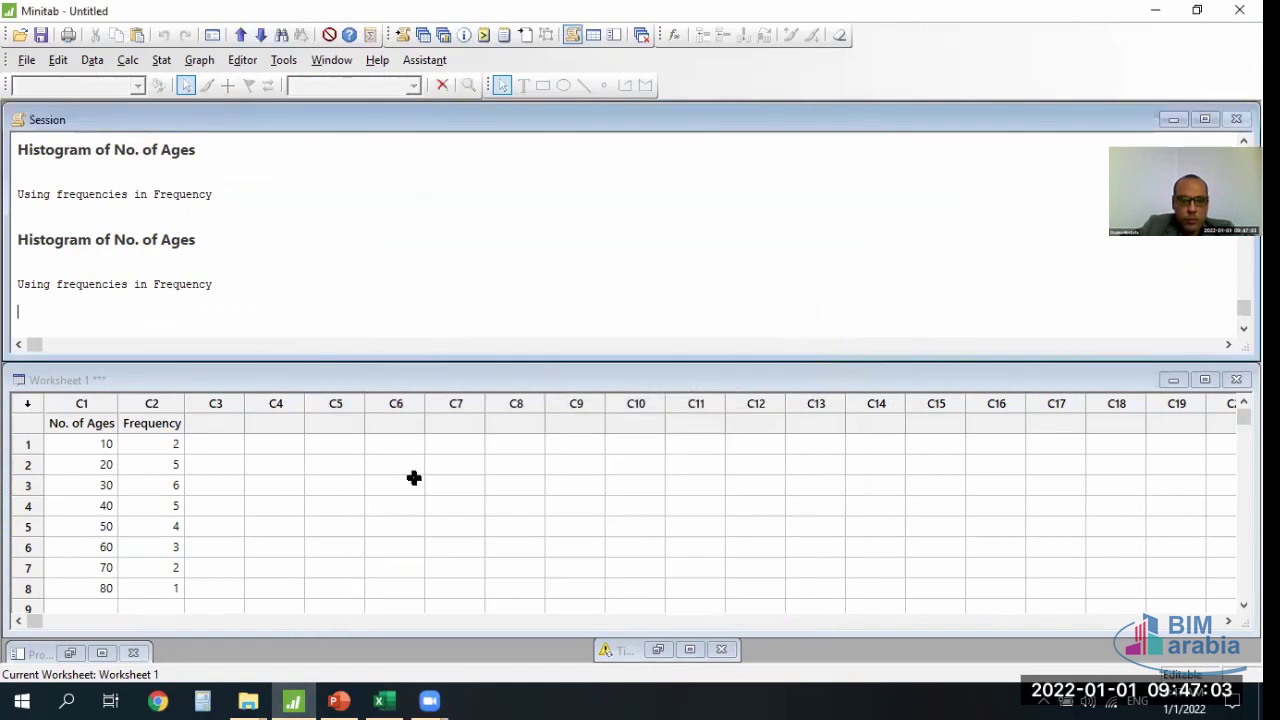
click(402, 482)
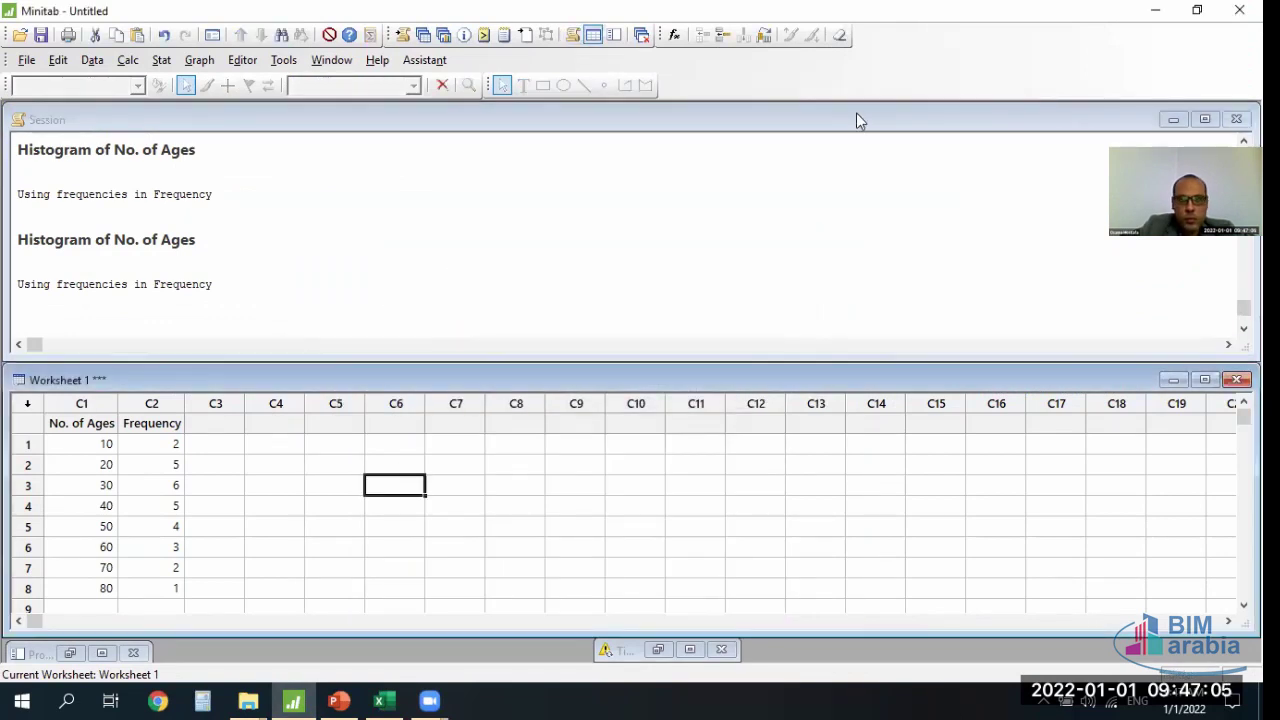
click(163, 35)
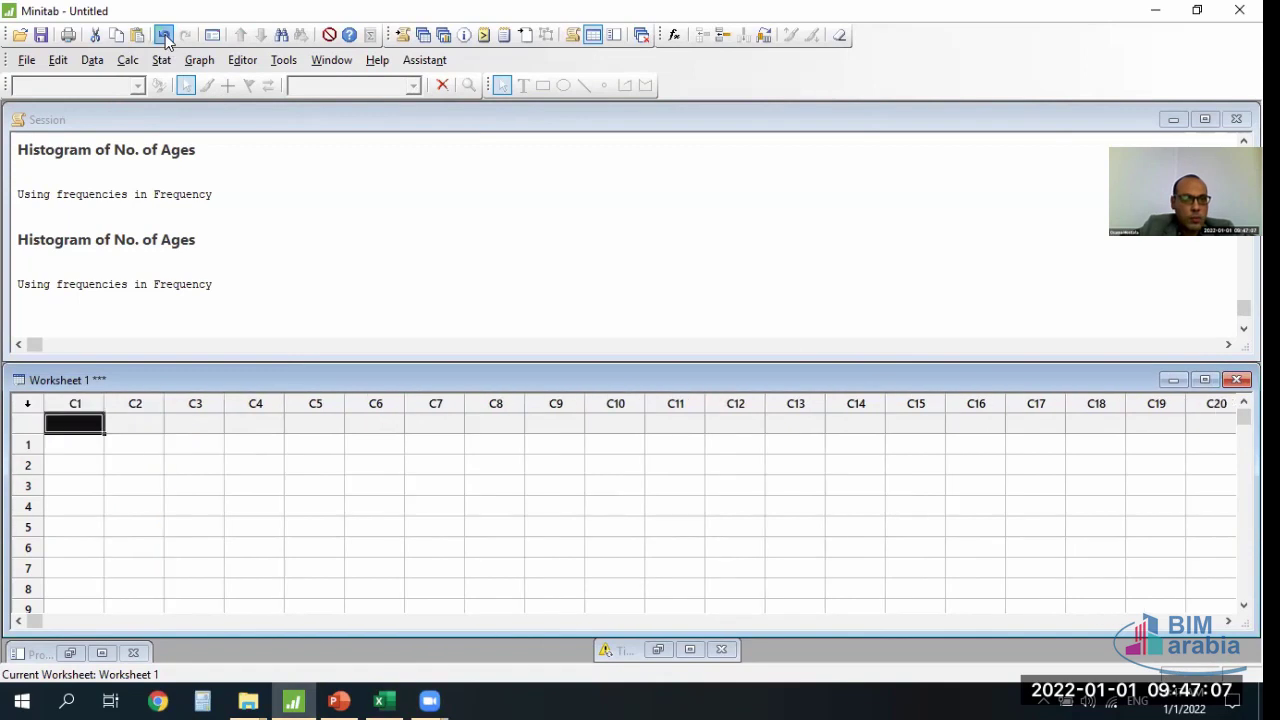
- Paste the copied table into Worksheet 1 from column C1 and plot Measurements as a Simple time series, moving the graph window higher
right_click(87, 403)
click(150, 199)
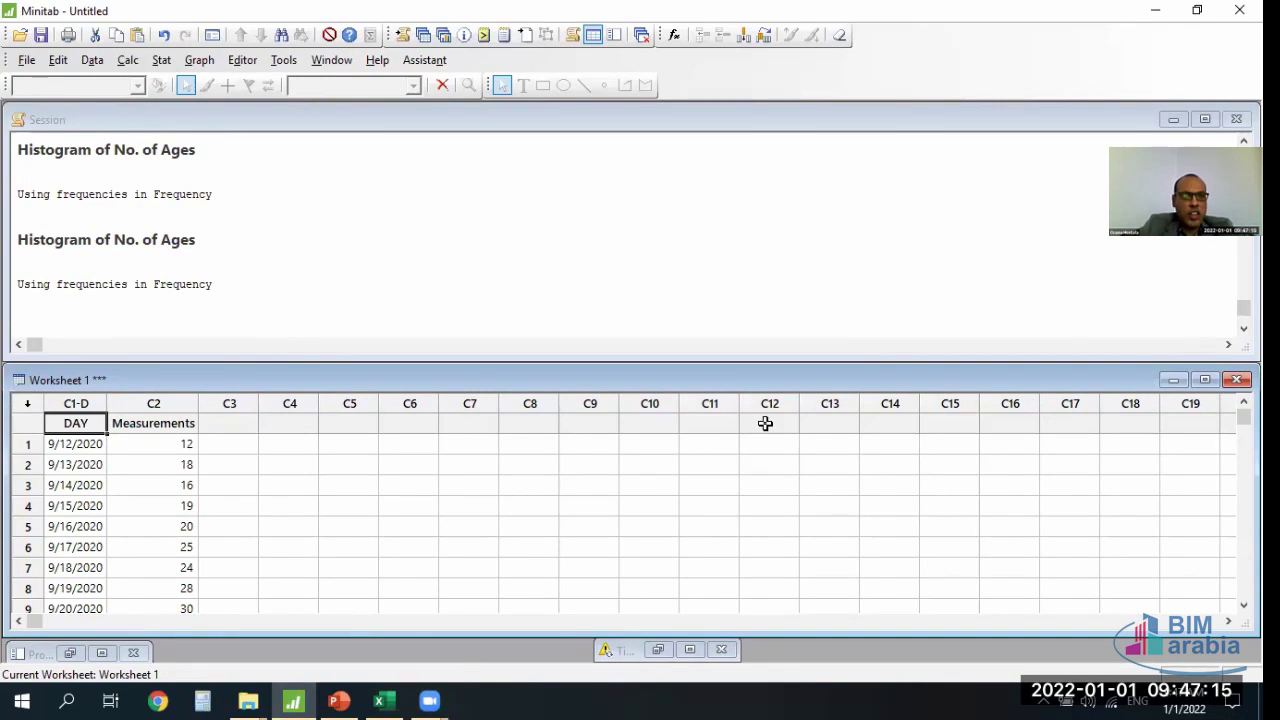
click(199, 60)
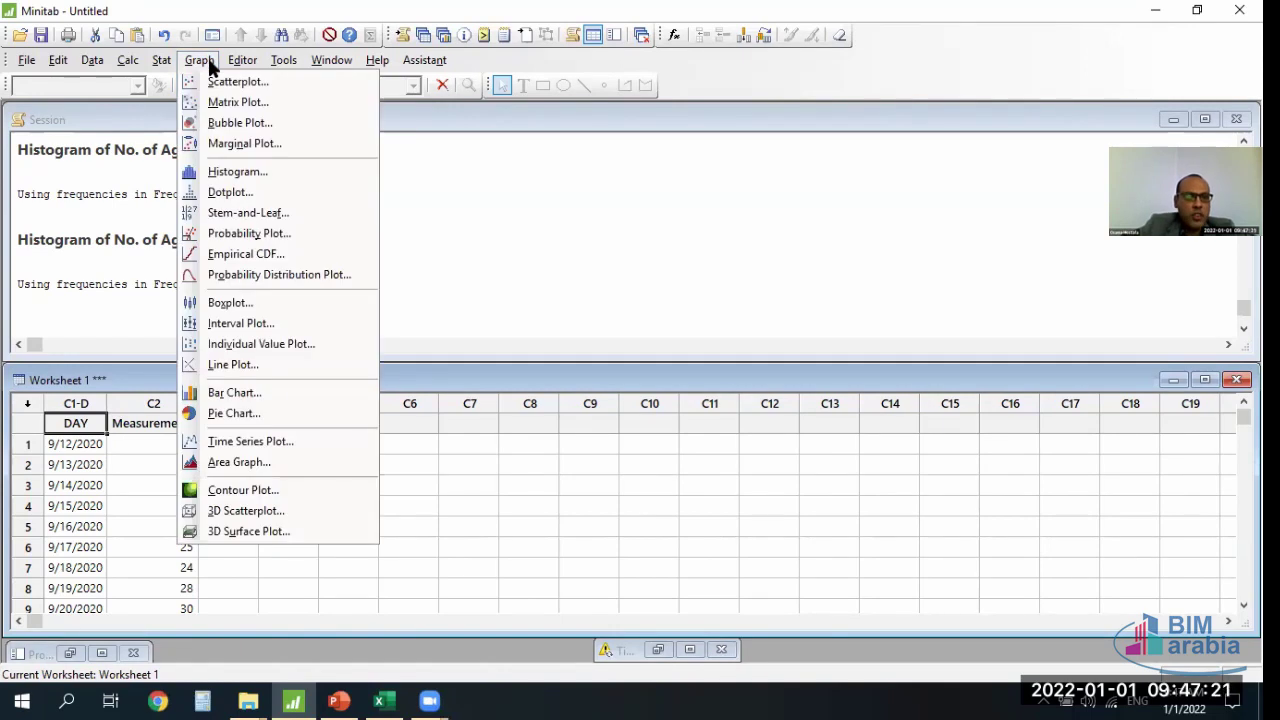
click(237, 446)
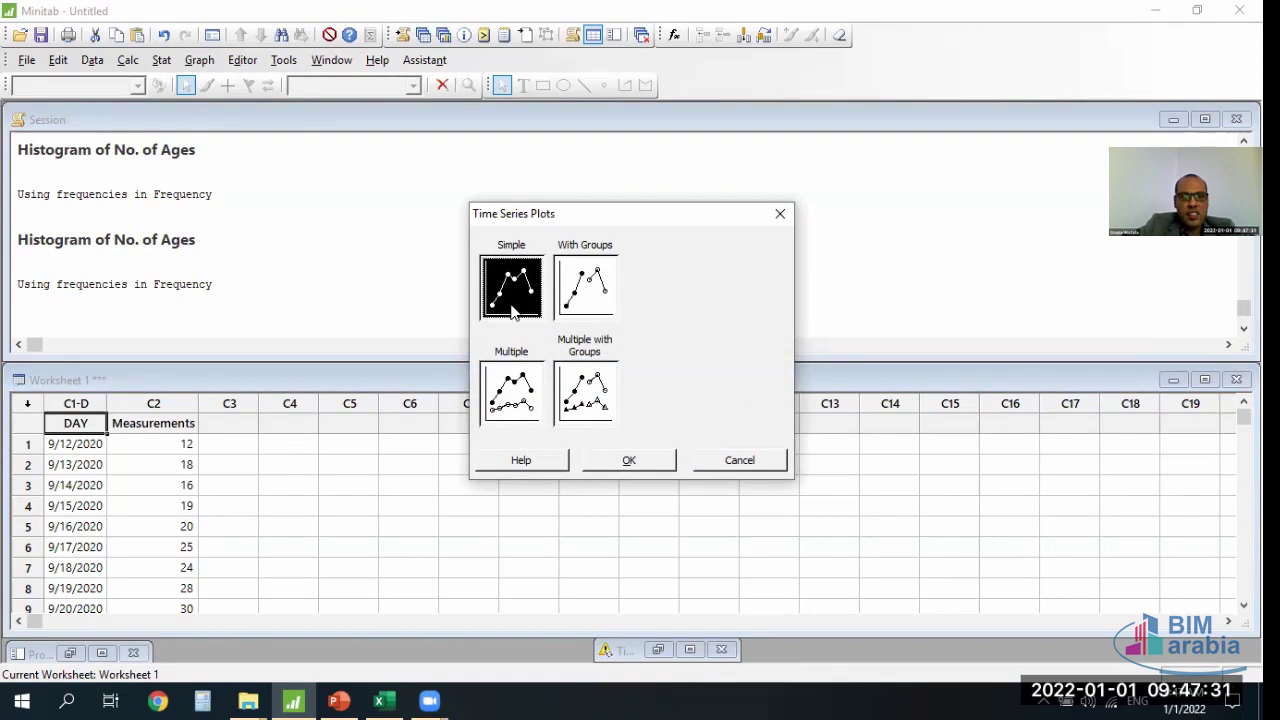
click(627, 459)
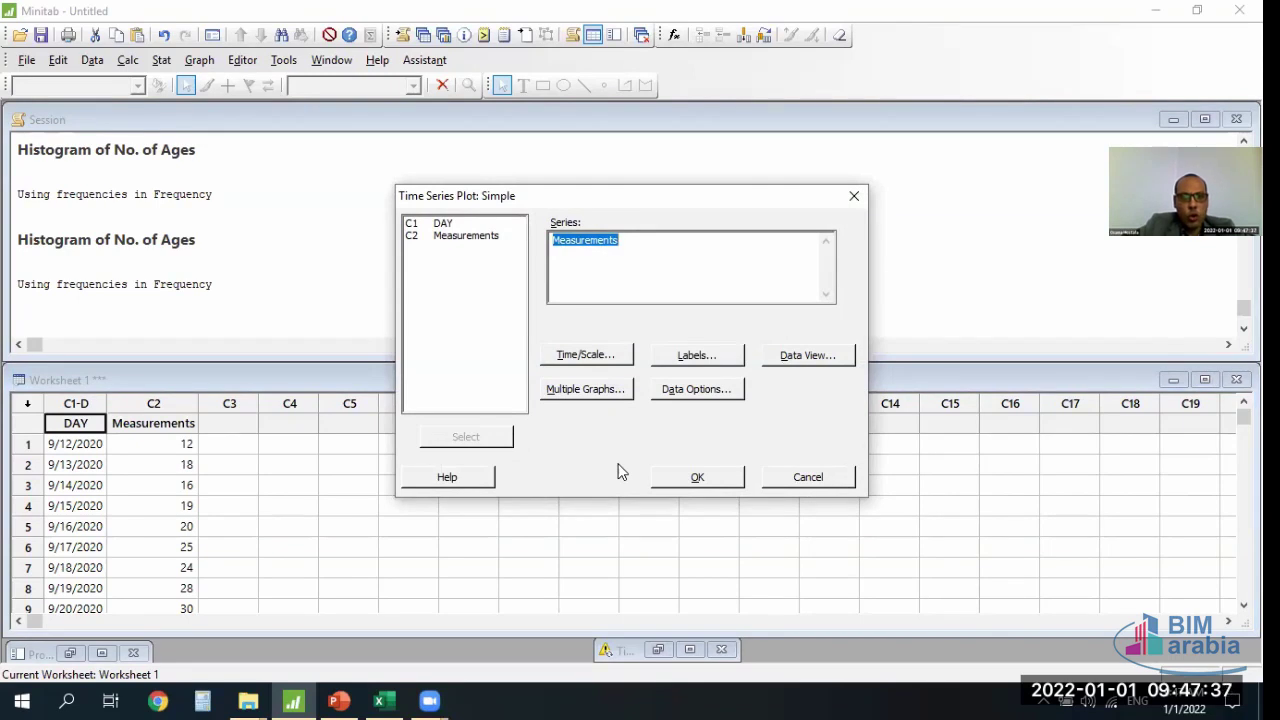
click(678, 478)
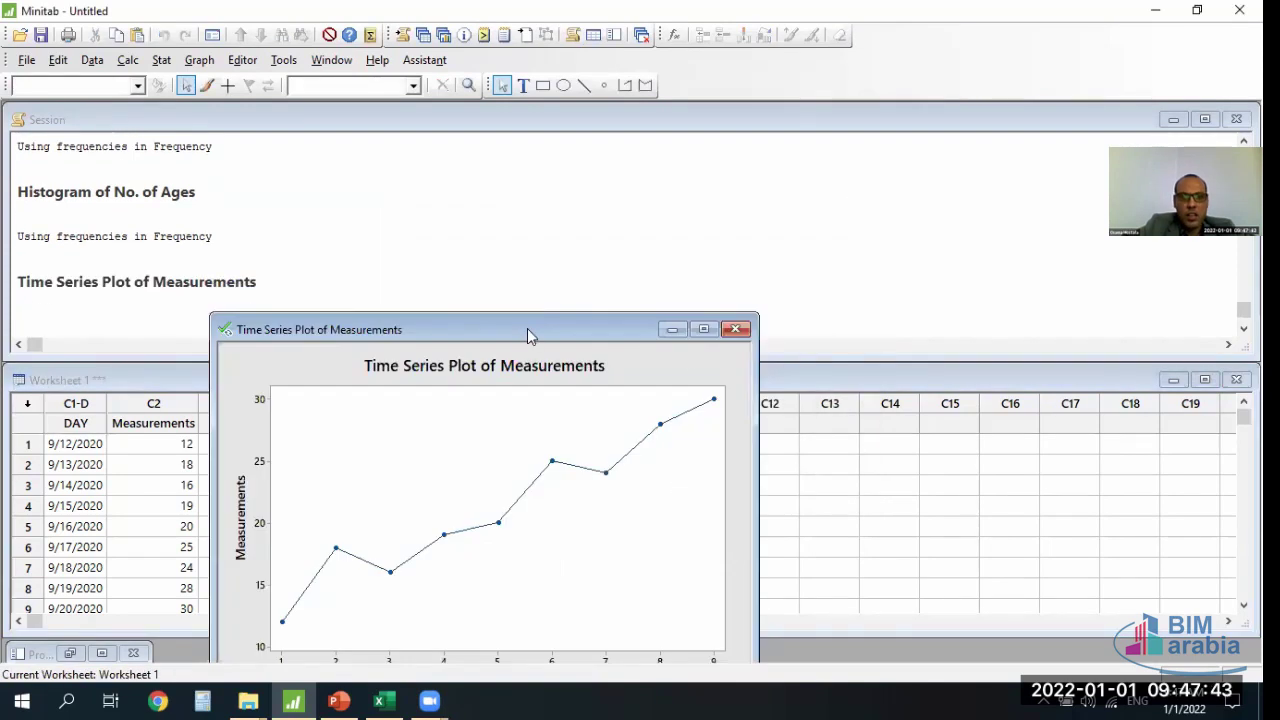
drag(528, 335, 648, 157)
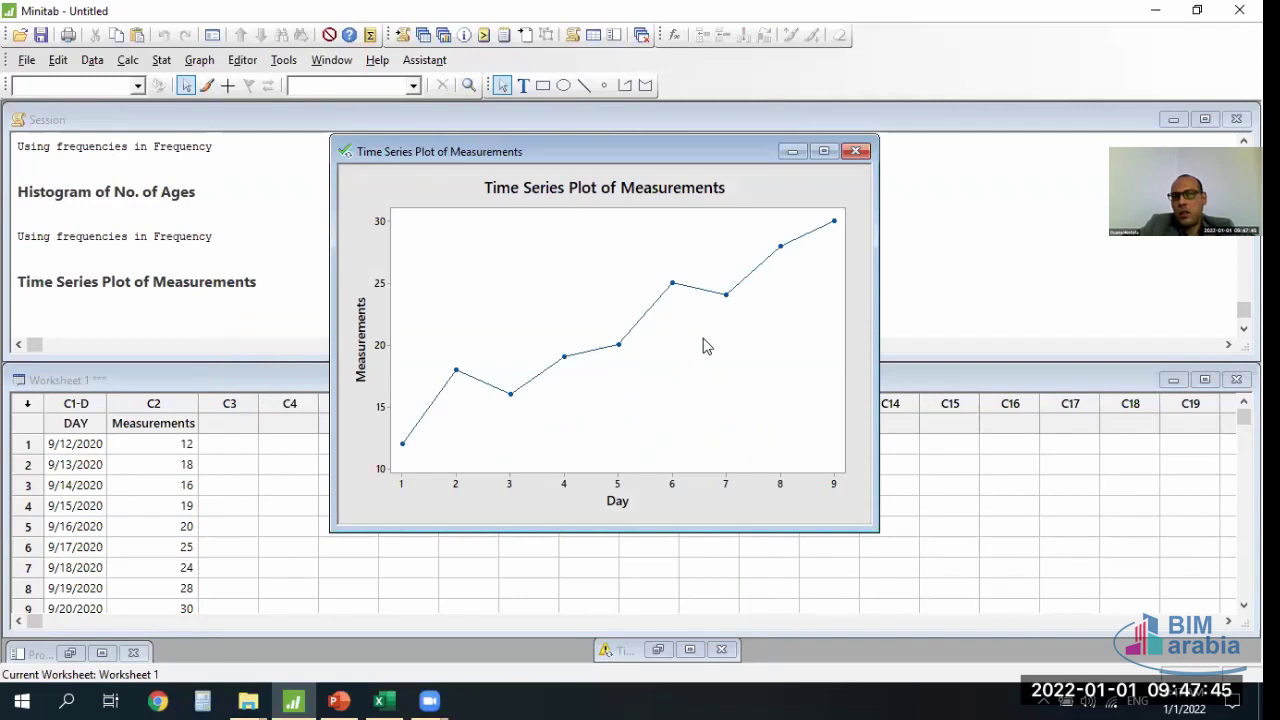
click(540, 698)
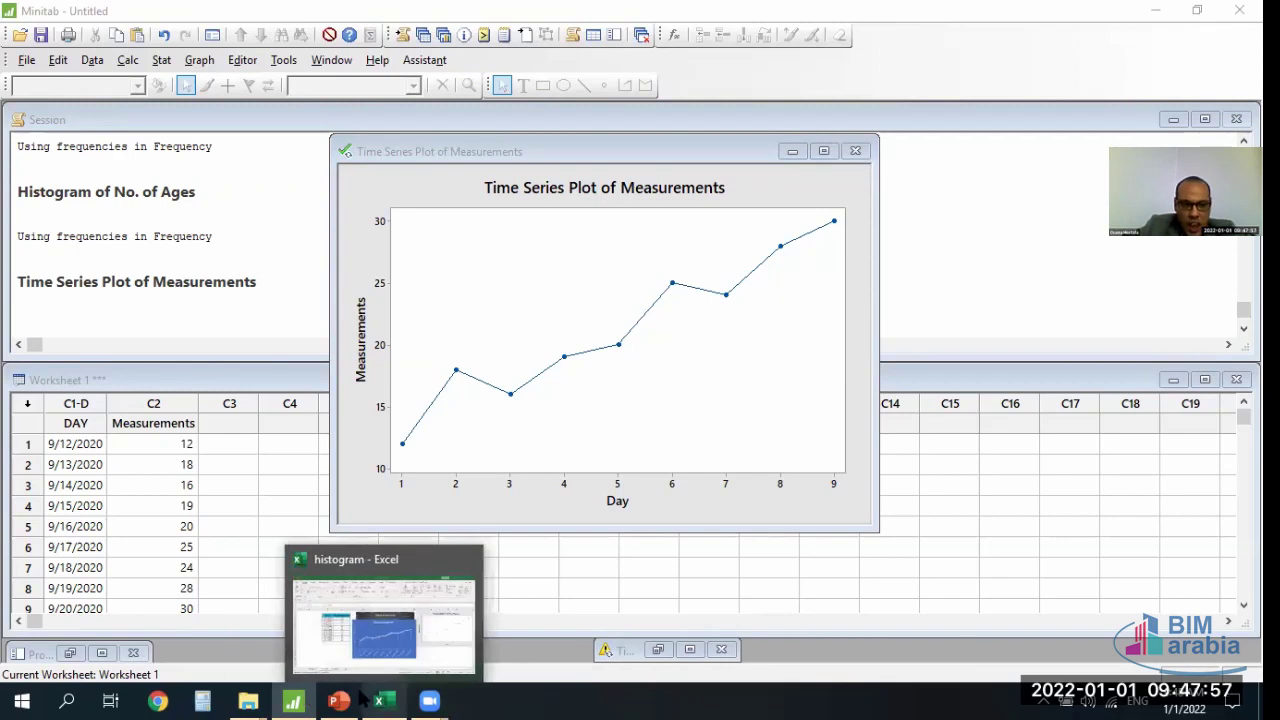
mouse_move(330, 699)
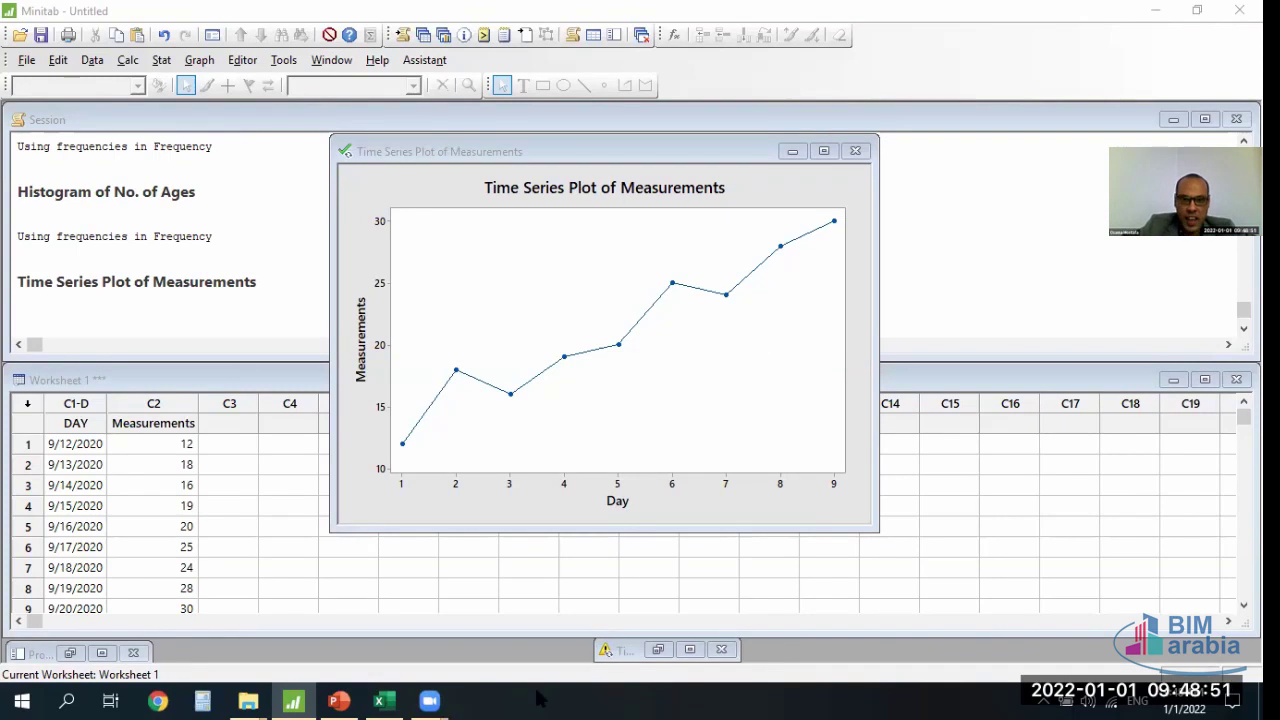
- Close the Time Series Plot of Measurements without saving it and undo the table paste in Worksheet 1
click(855, 150)
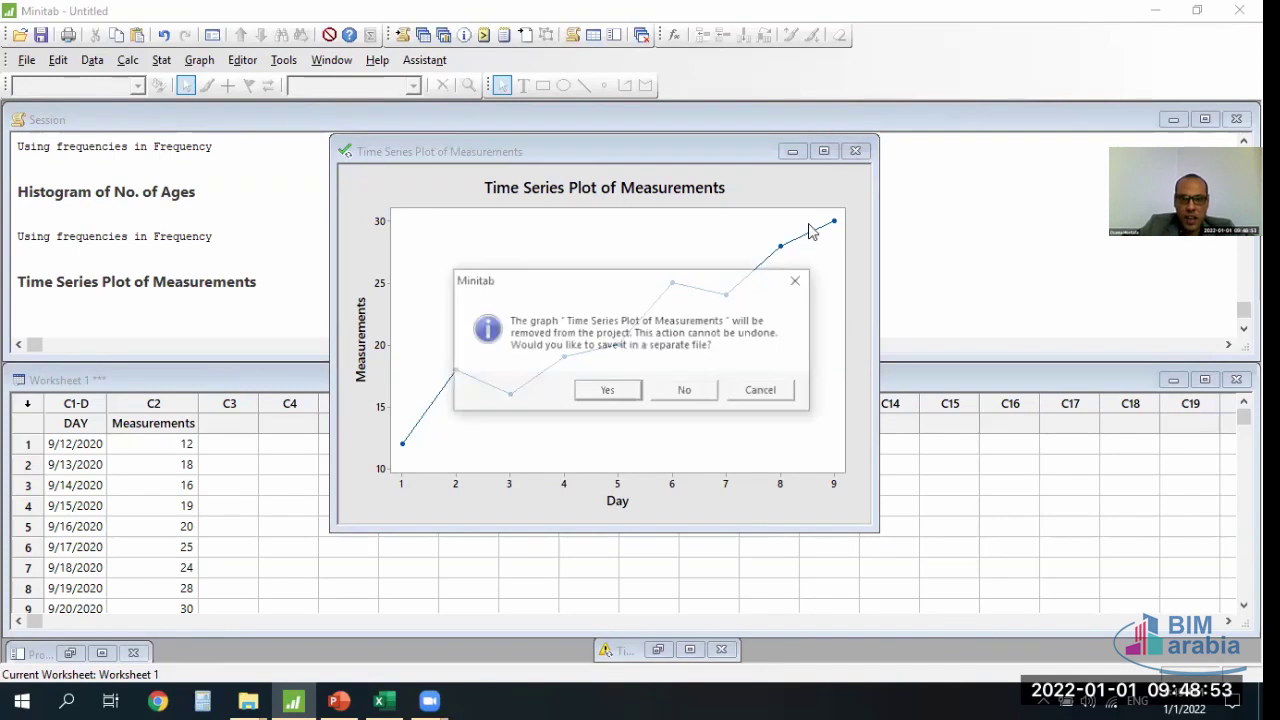
click(685, 391)
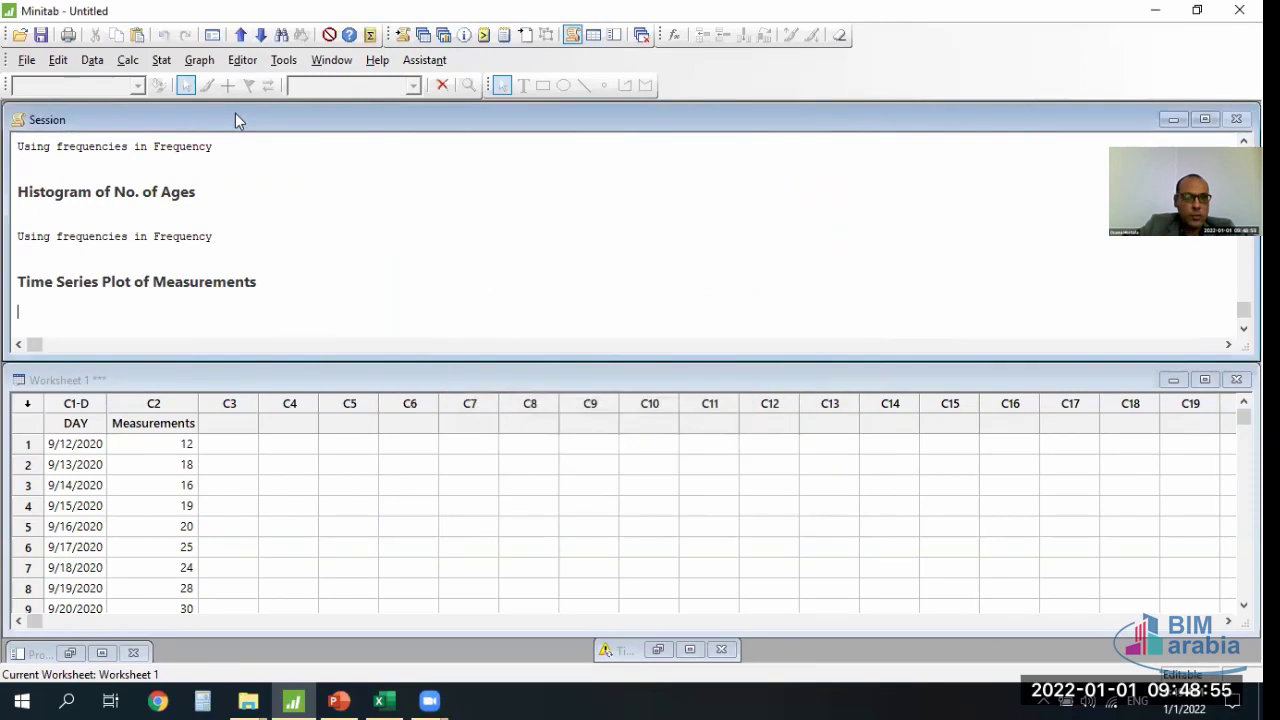
click(275, 524)
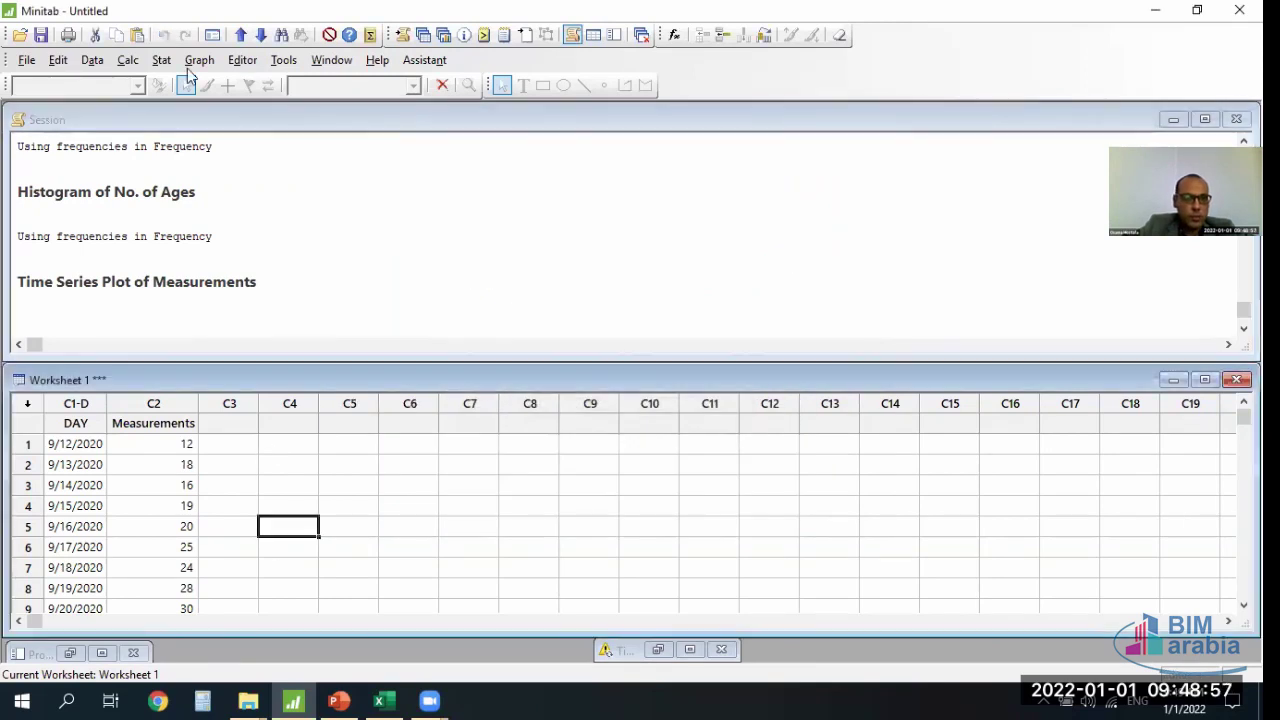
click(165, 37)
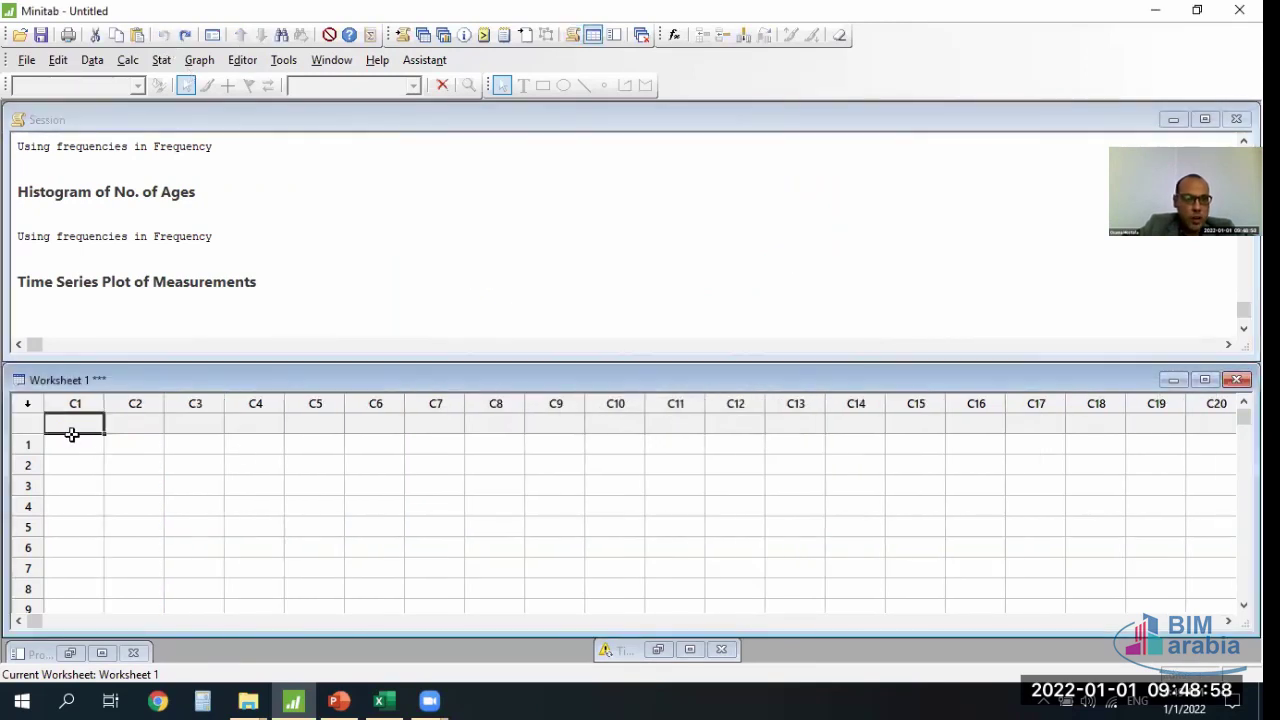
- Switch to the Excel workbook and copy the DAY and Measurements table, D2:E11, again
click(383, 700)
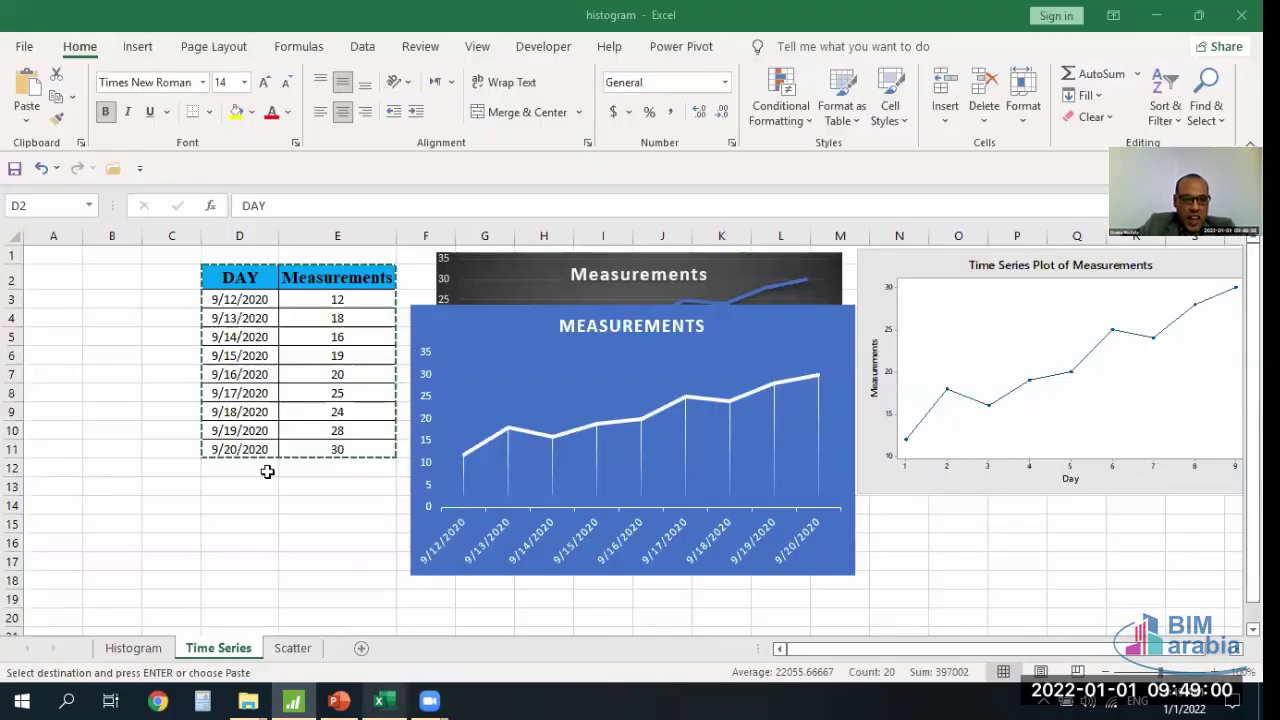
click(228, 540)
drag(230, 275, 309, 450)
key(ctrl+v)
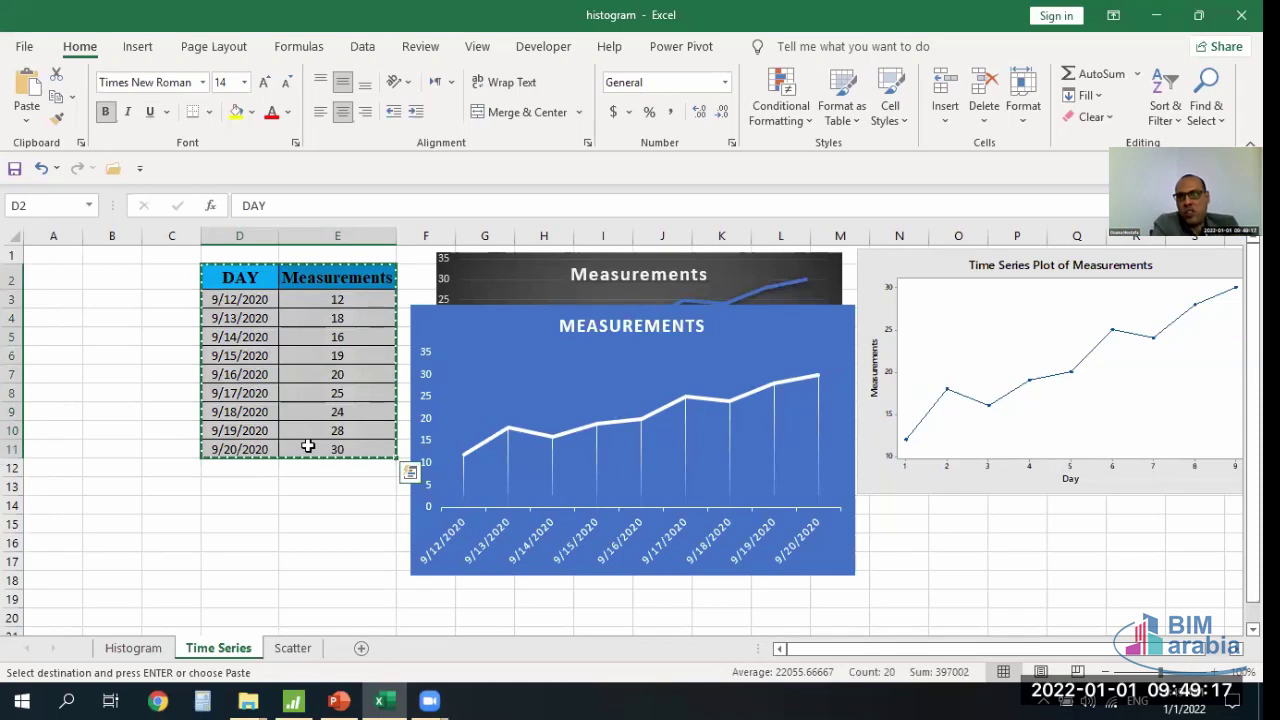
right_click(296, 290)
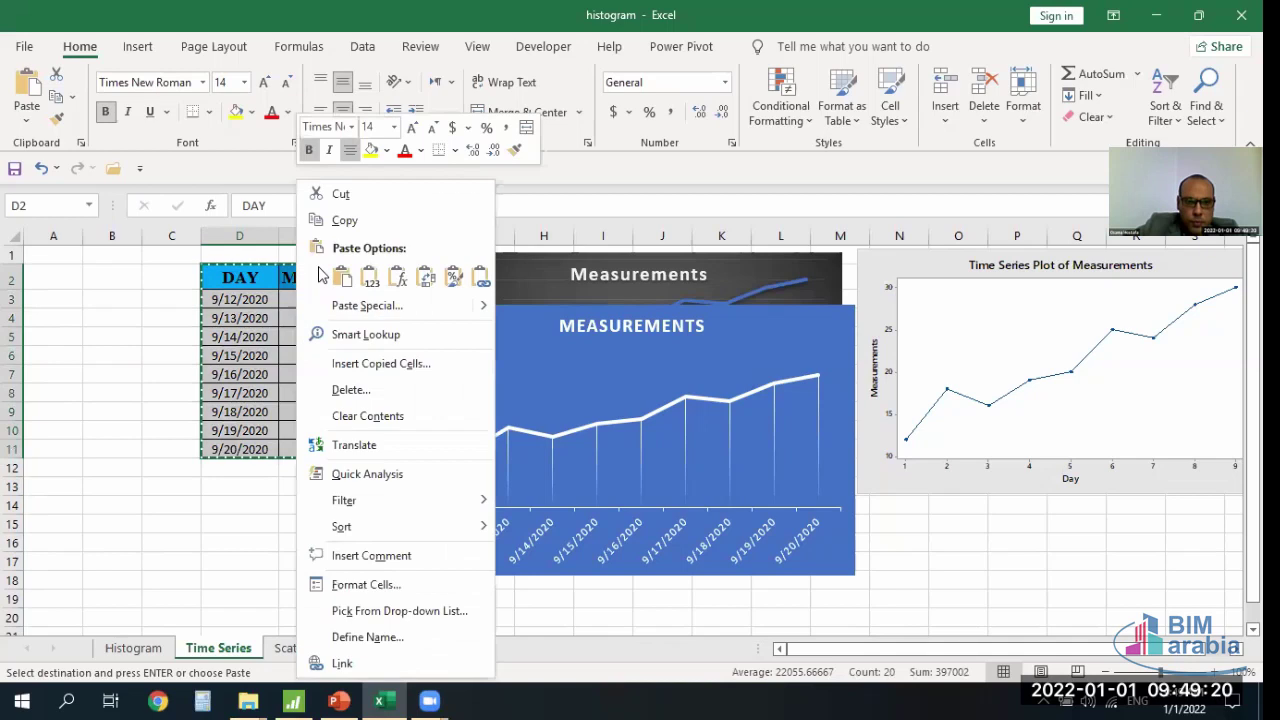
click(348, 218)
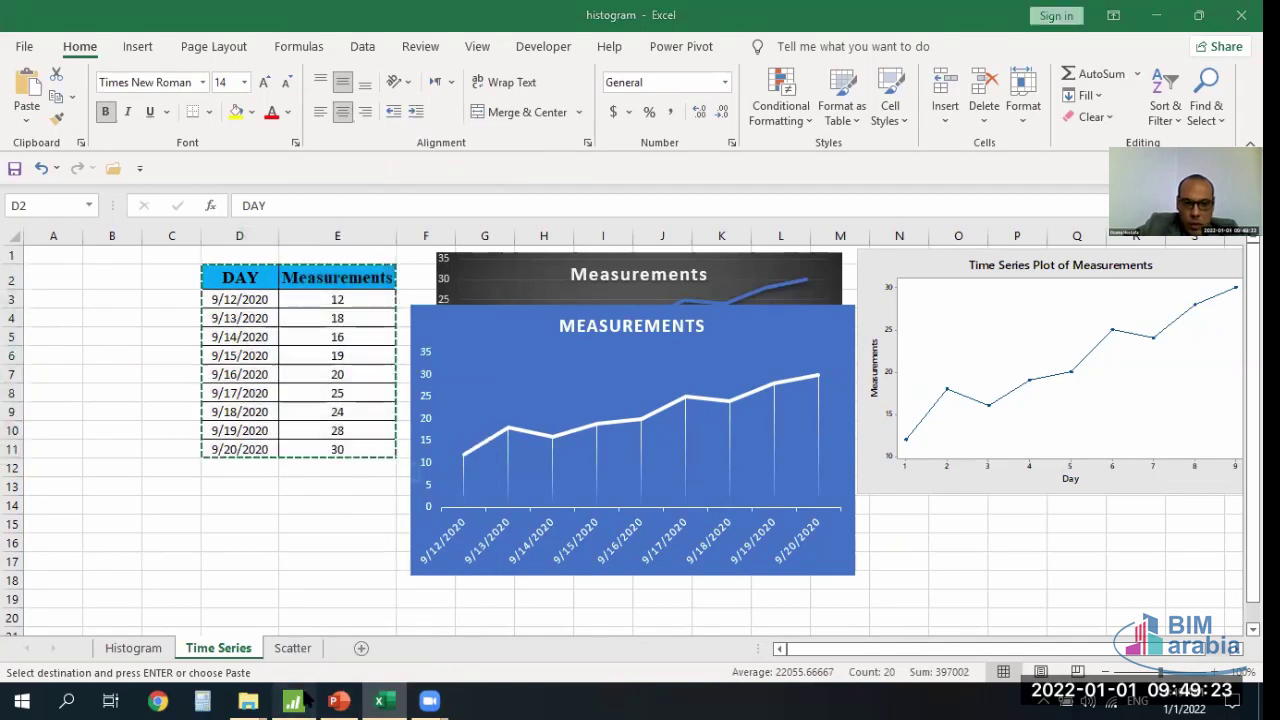
- Switch to Minitab and paste the DAY and Measurements table into Worksheet 1, starting at the C1 column name cell
click(293, 700)
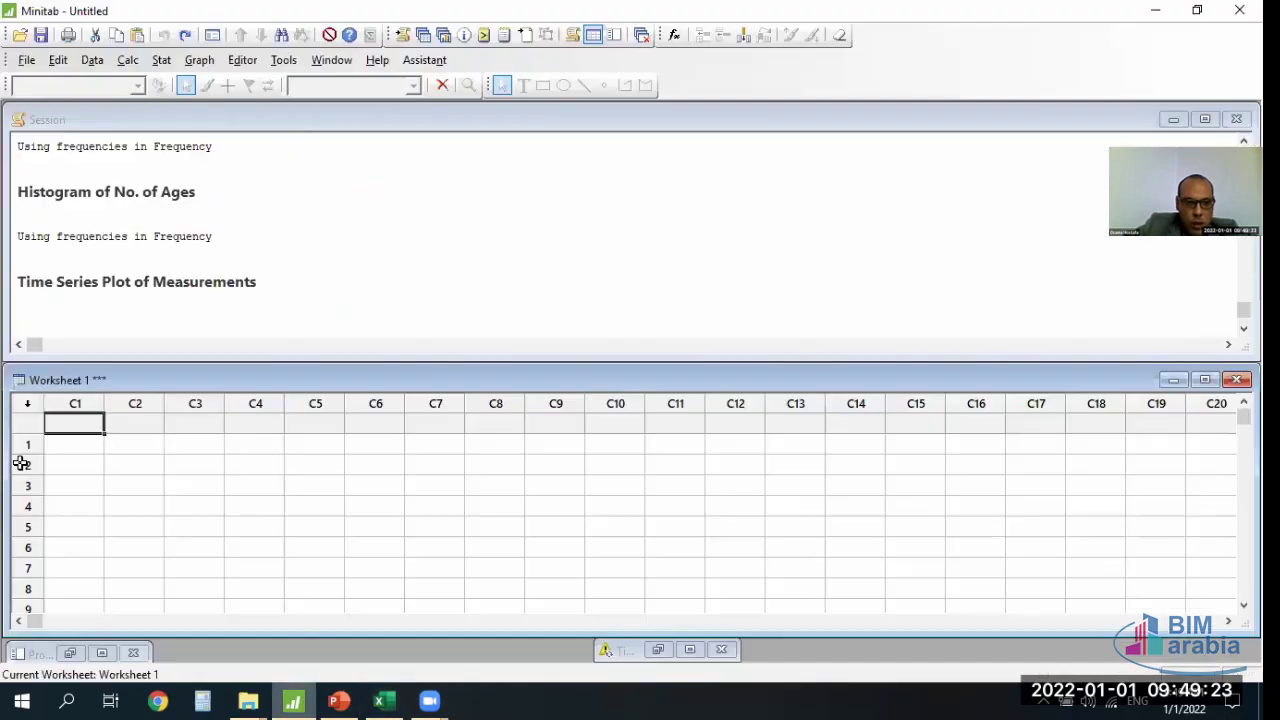
right_click(85, 423)
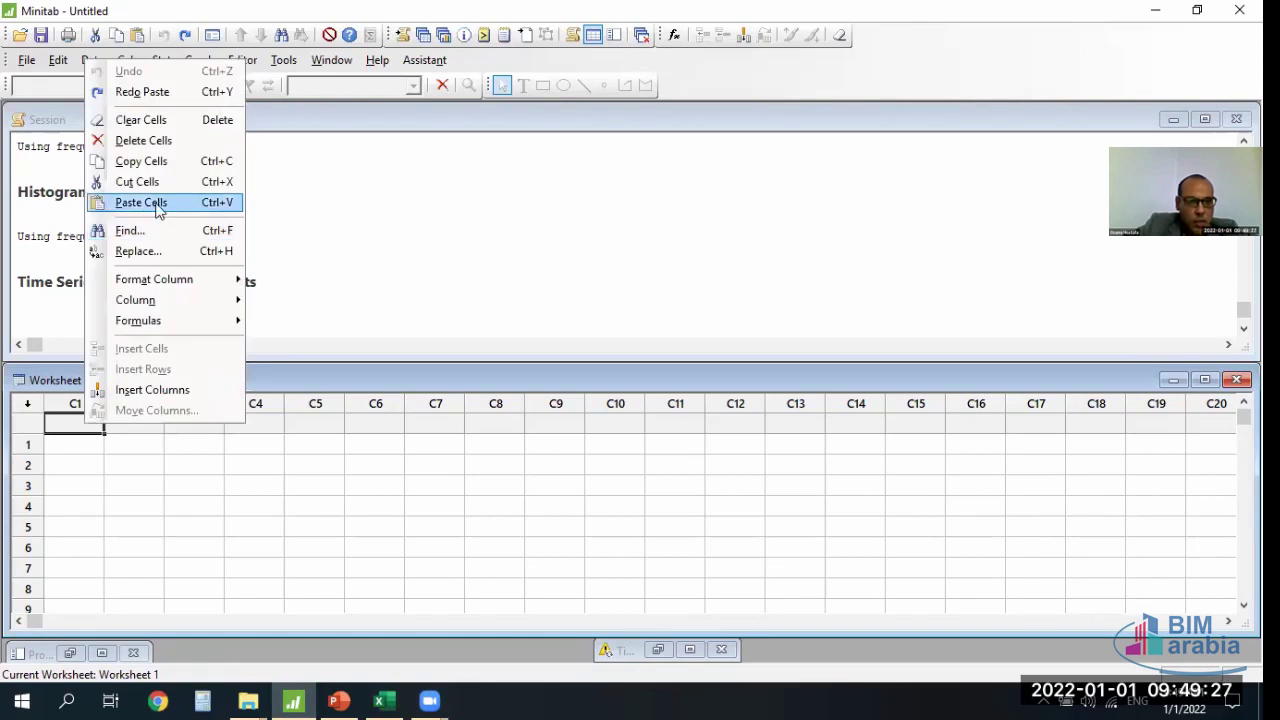
click(141, 202)
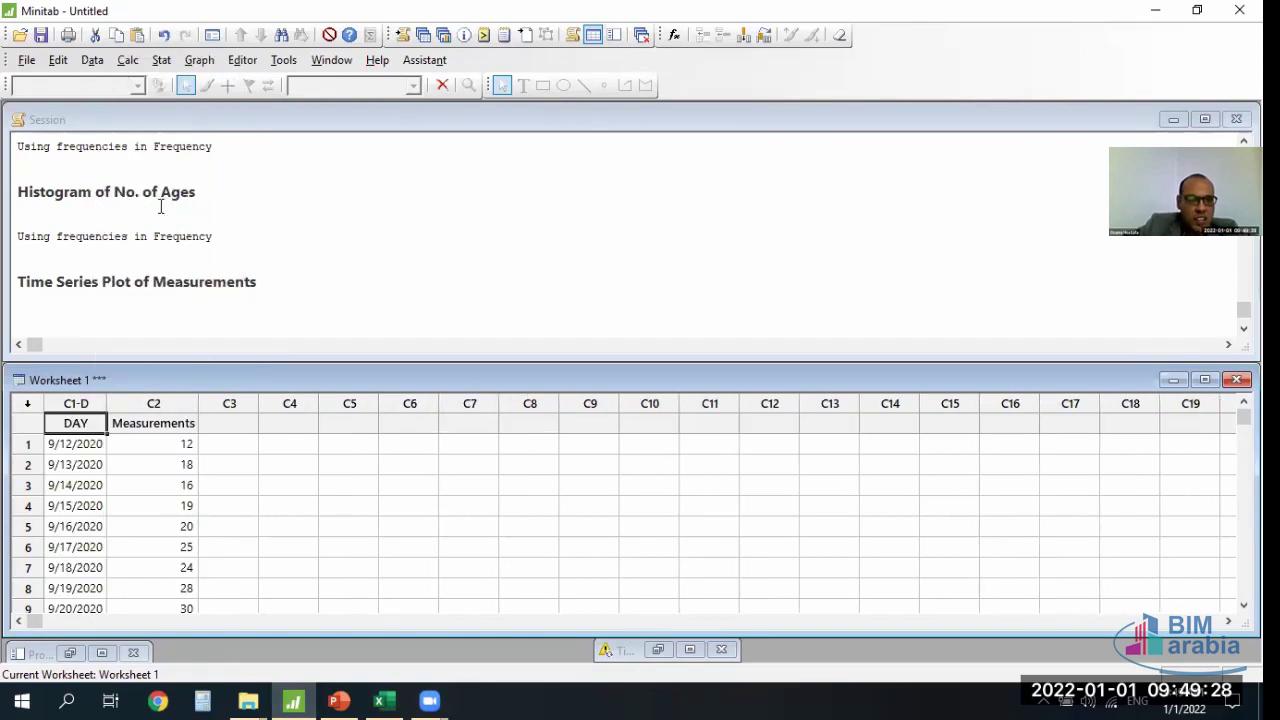
- Create a Simple time series plot with Measurements as the series
click(200, 62)
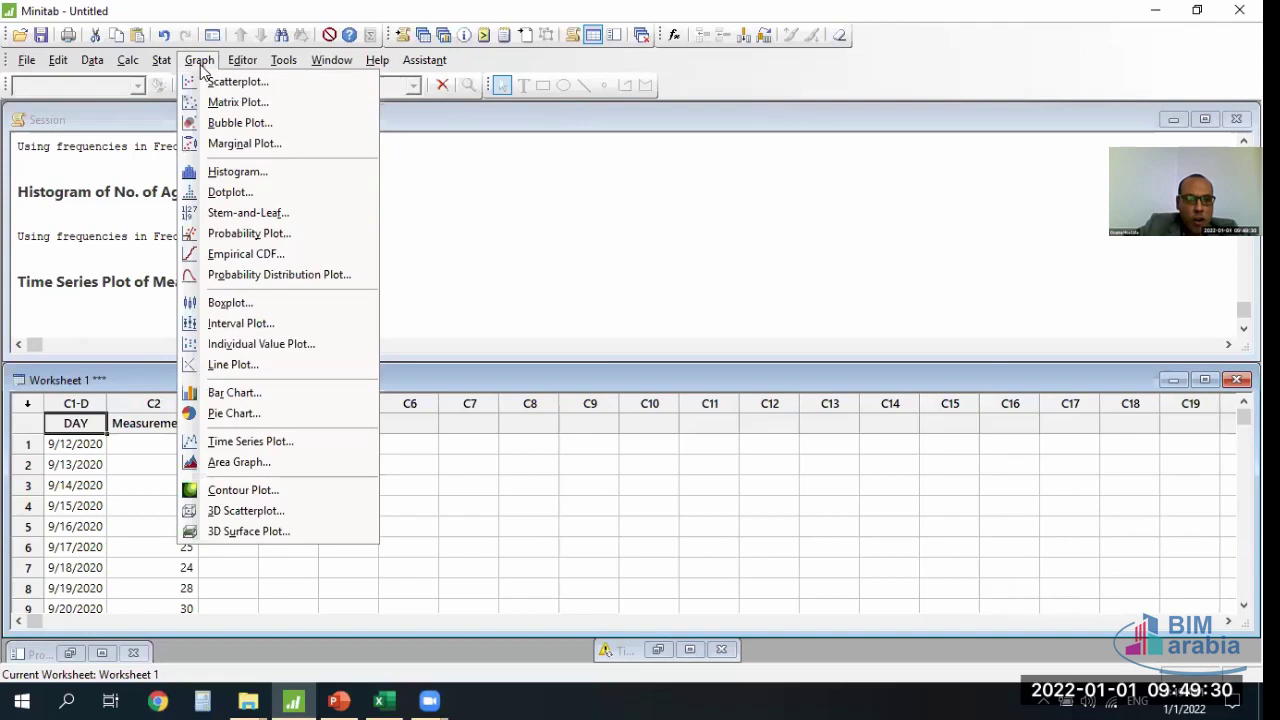
click(250, 442)
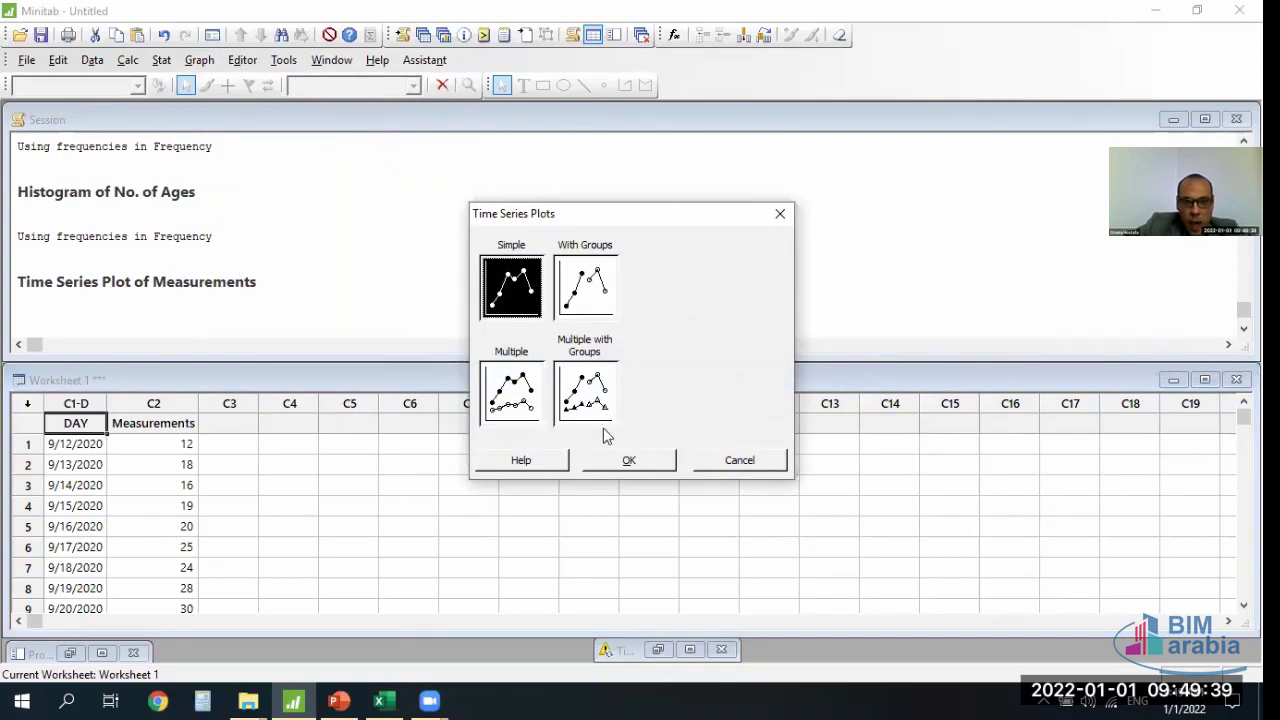
click(629, 462)
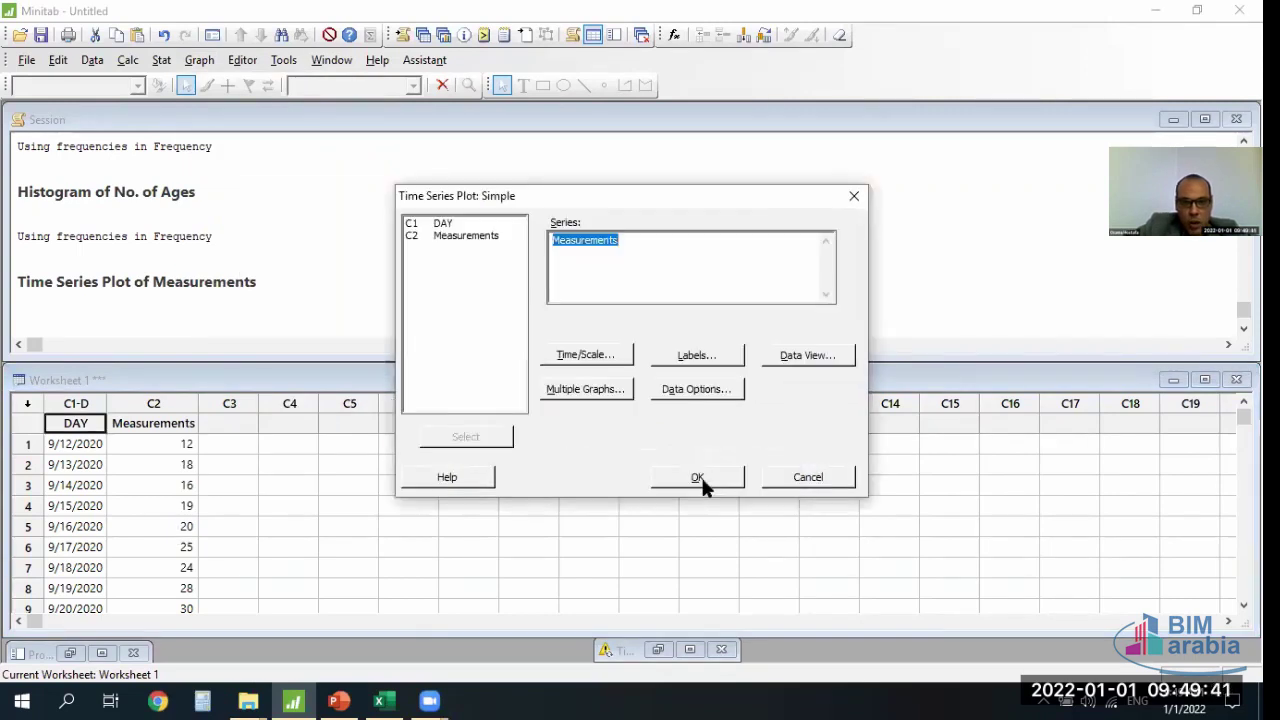
click(457, 240)
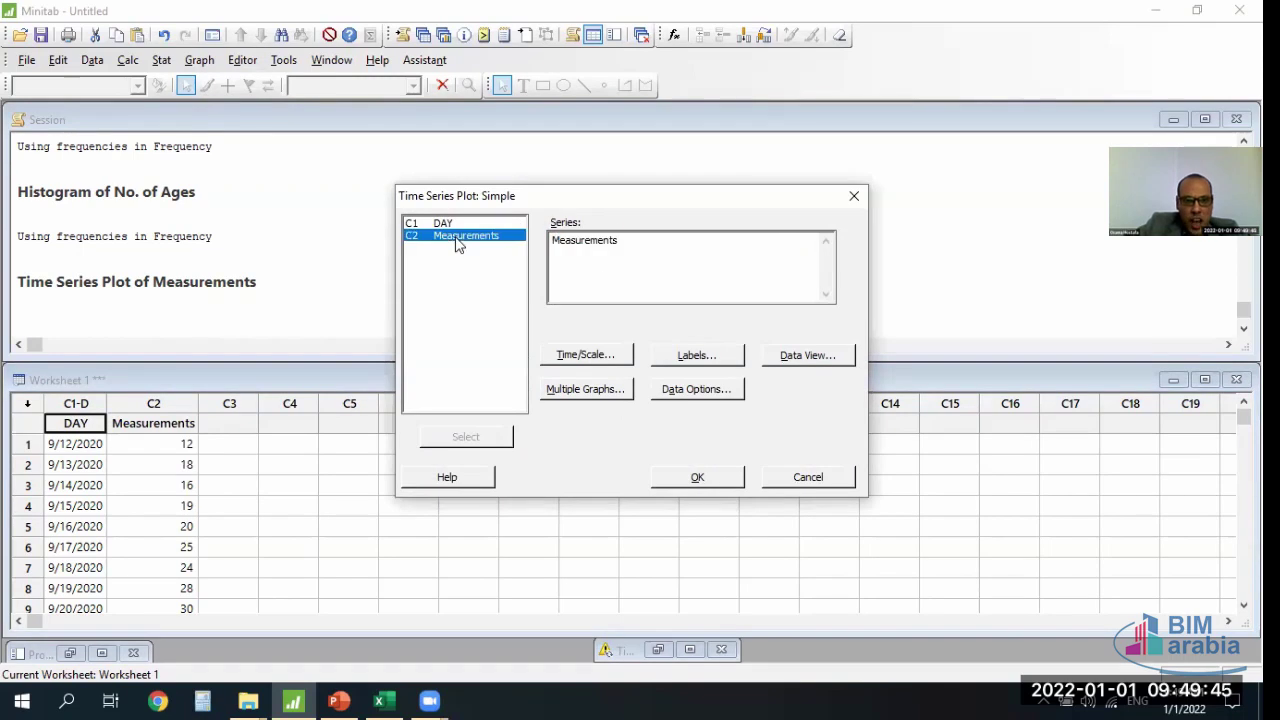
click(631, 244)
click(705, 476)
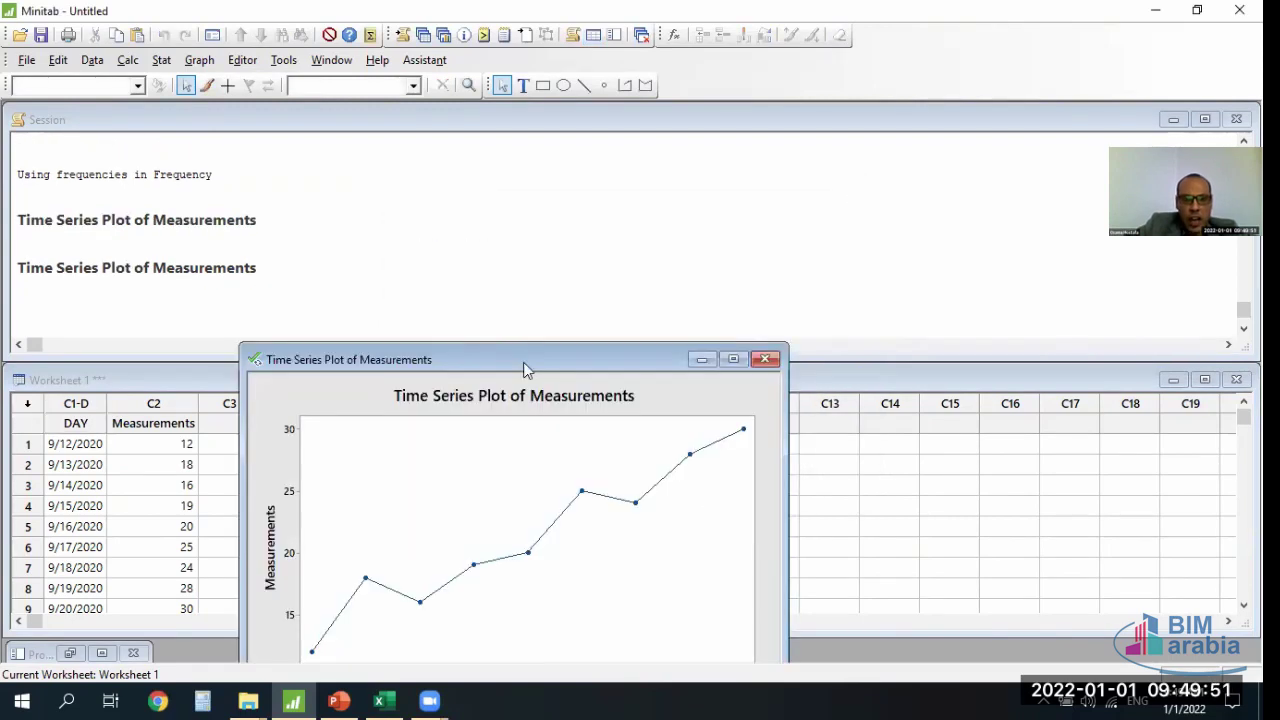
- Move the time series plot window up into full view, and switch to PowerPoint to present the Time Series slide, slide 72
drag(526, 362, 571, 156)
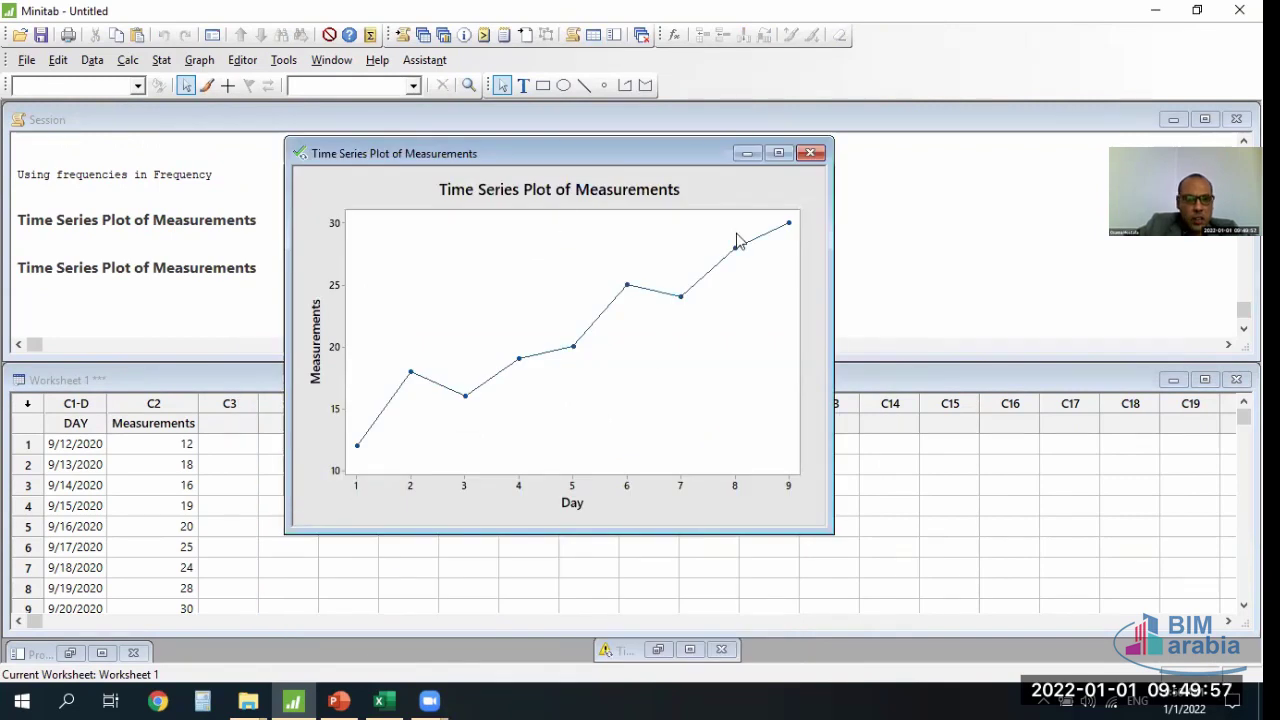
click(535, 697)
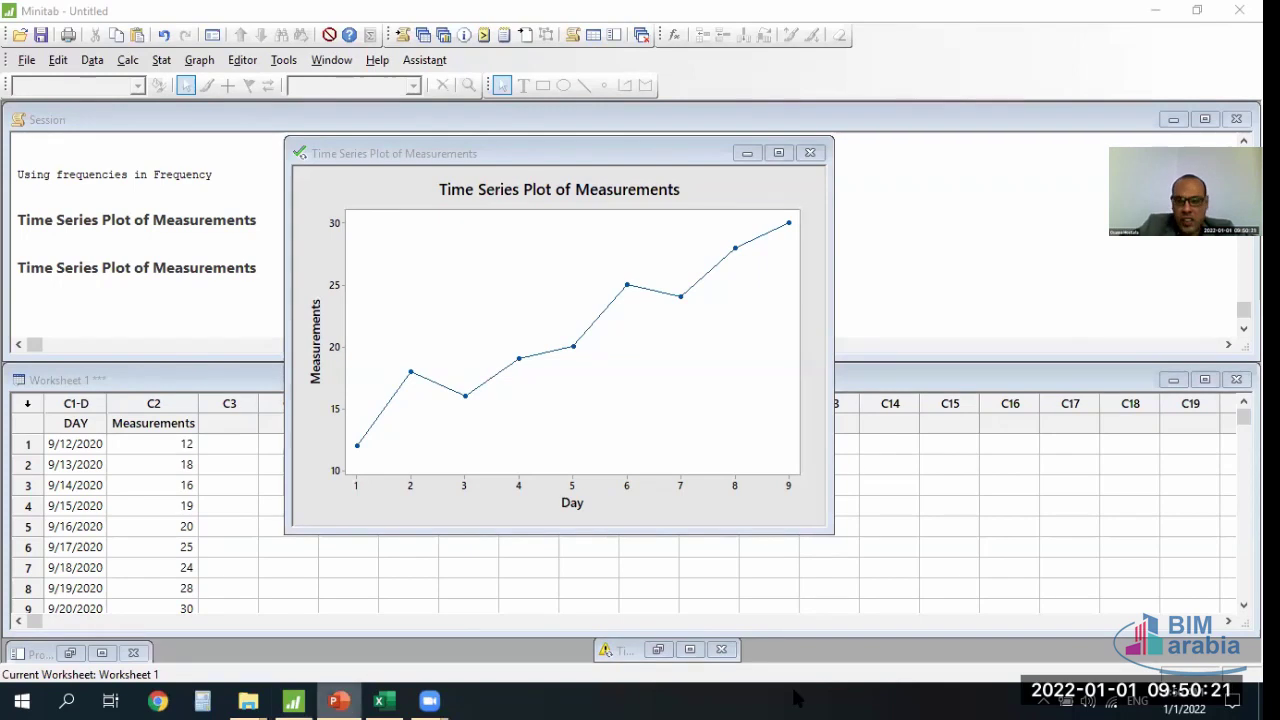
click(338, 700)
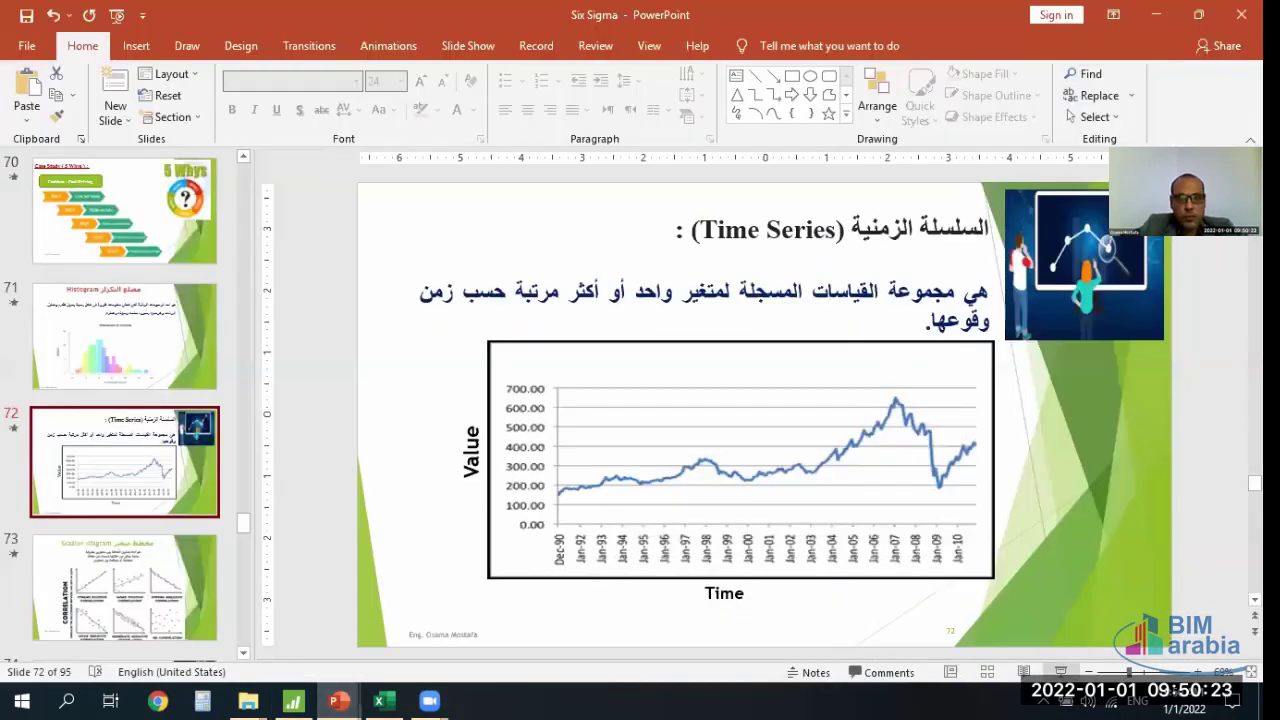
key(shift+F5)
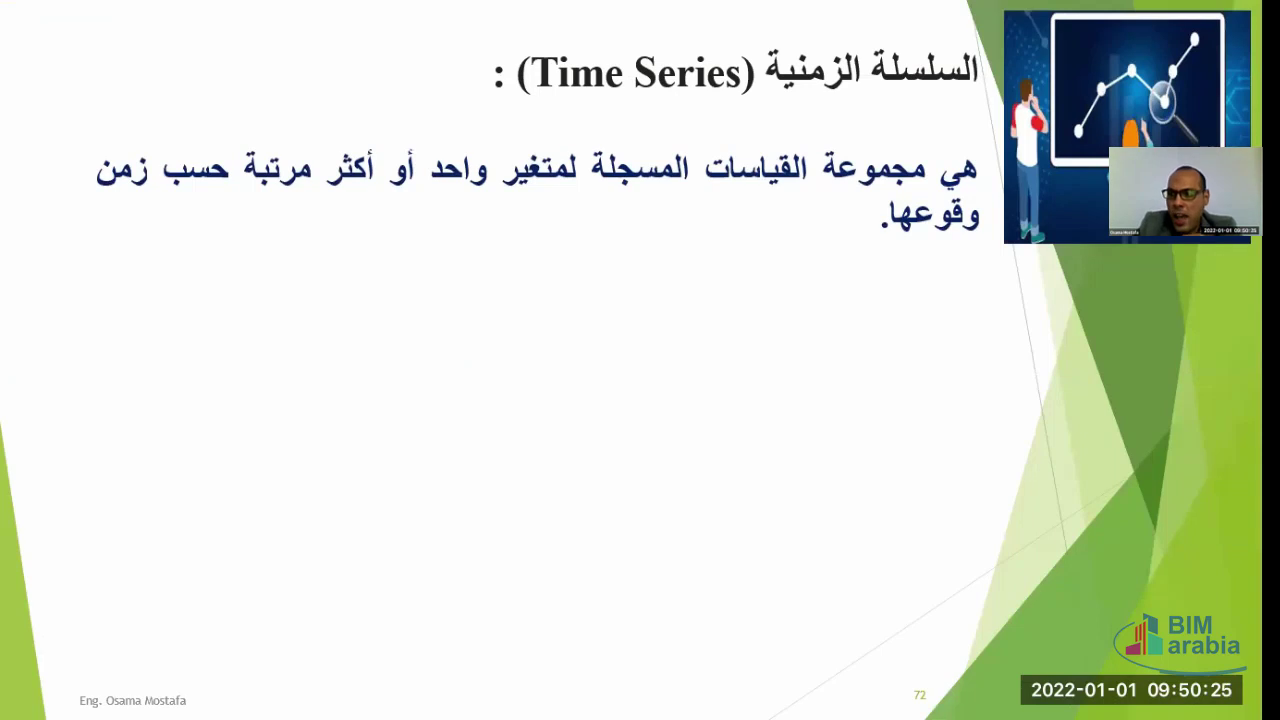
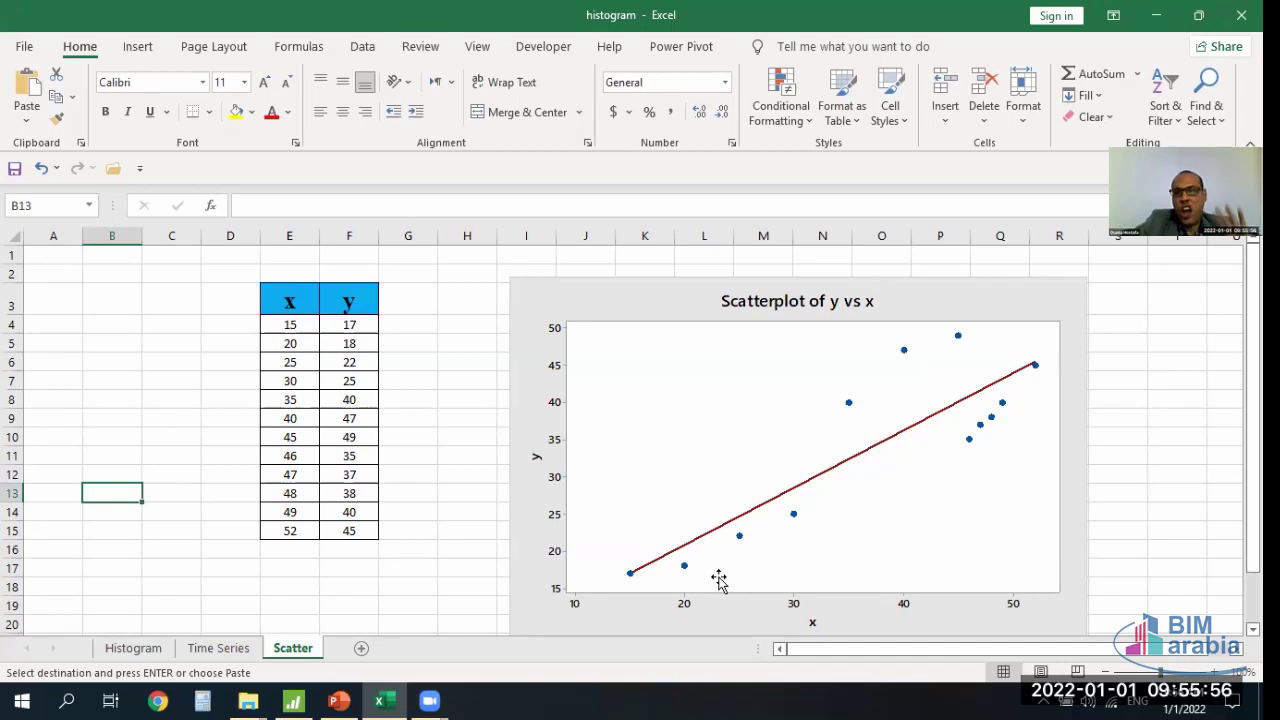
- Copy the x and y table, E3:F15, from the Scatter sheet of the Excel workbook
click(429, 700)
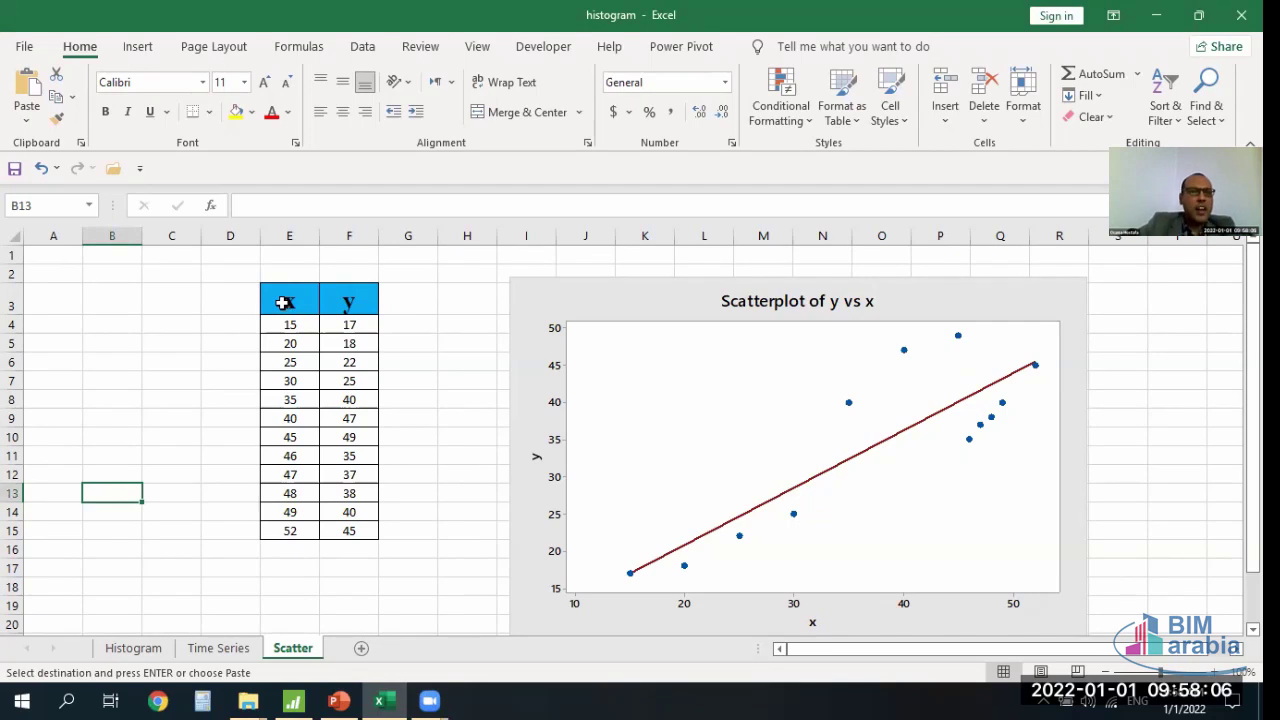
drag(283, 303, 351, 534)
right_click(293, 332)
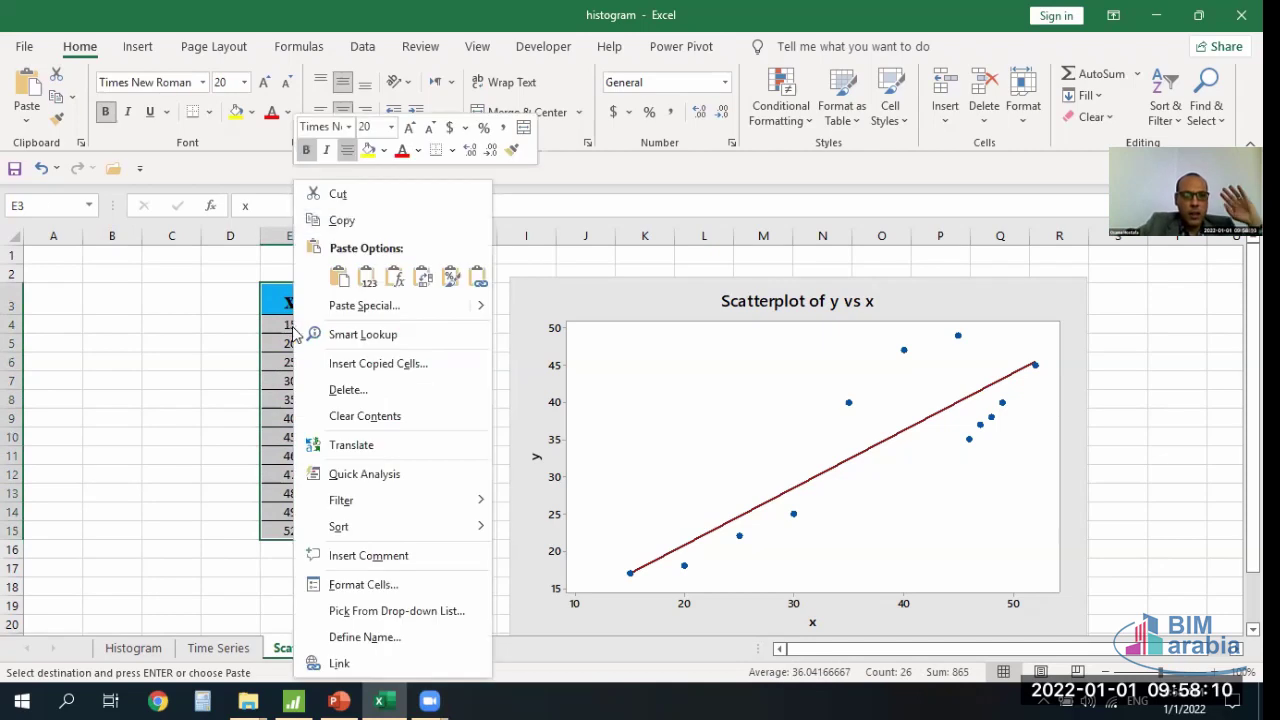
click(350, 219)
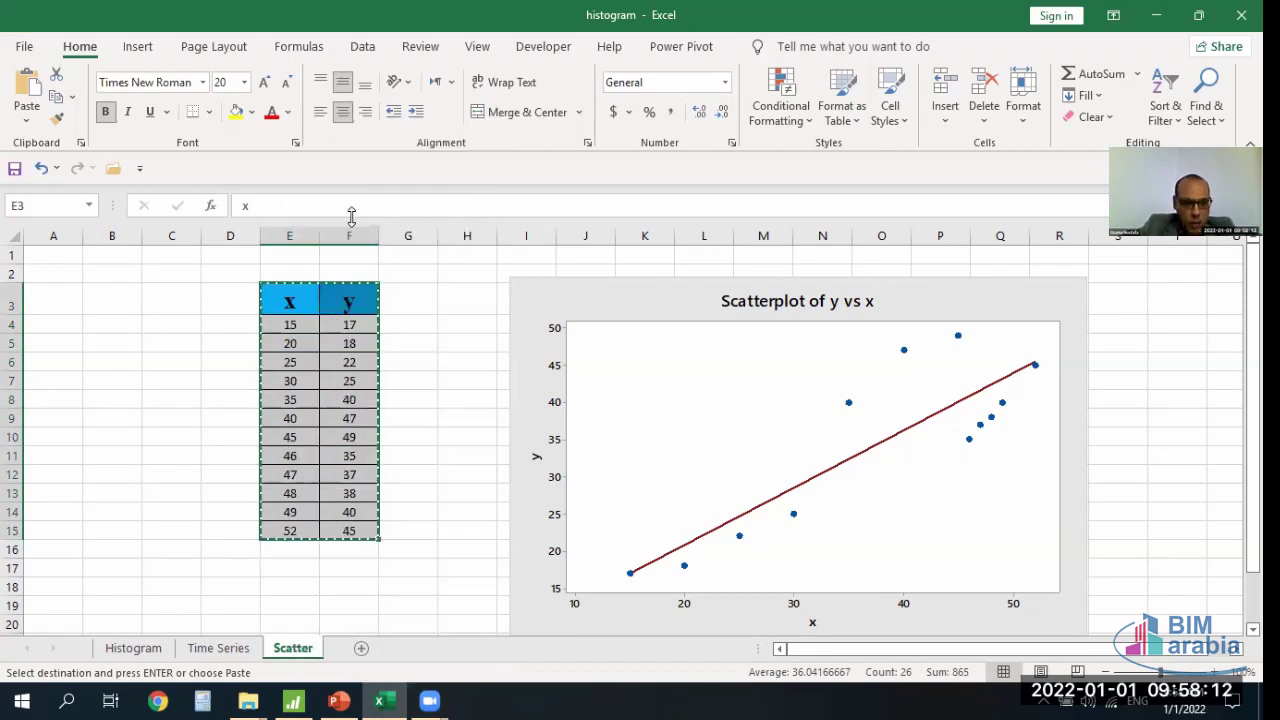
- Switch to Minitab, close the Time Series Plot of Measurements without saving it and undo the table paste in Worksheet 1
click(293, 700)
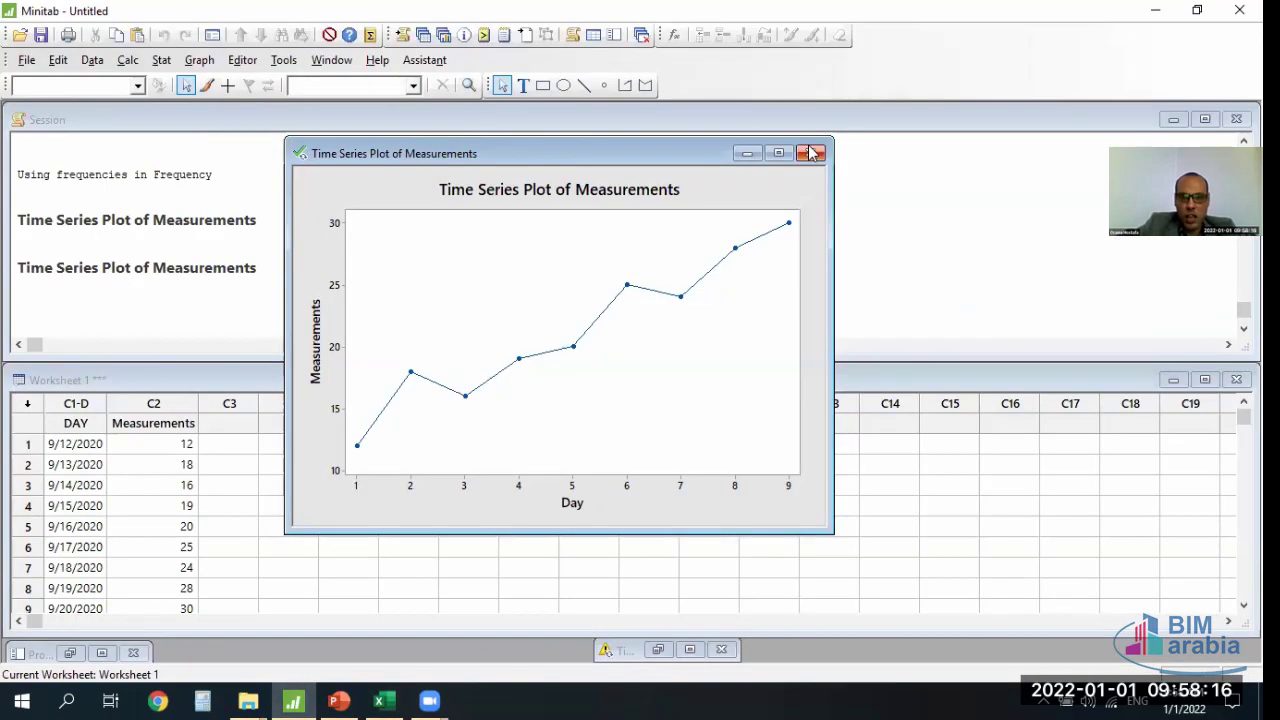
click(813, 153)
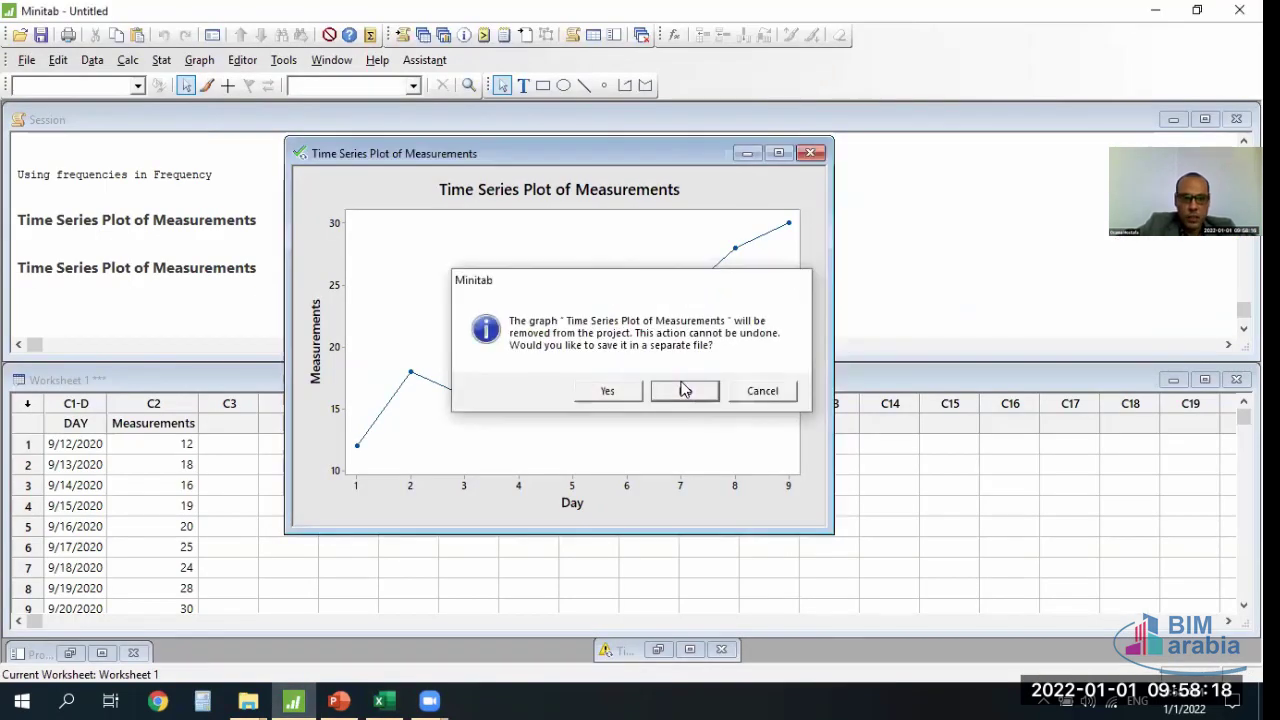
click(685, 390)
click(404, 497)
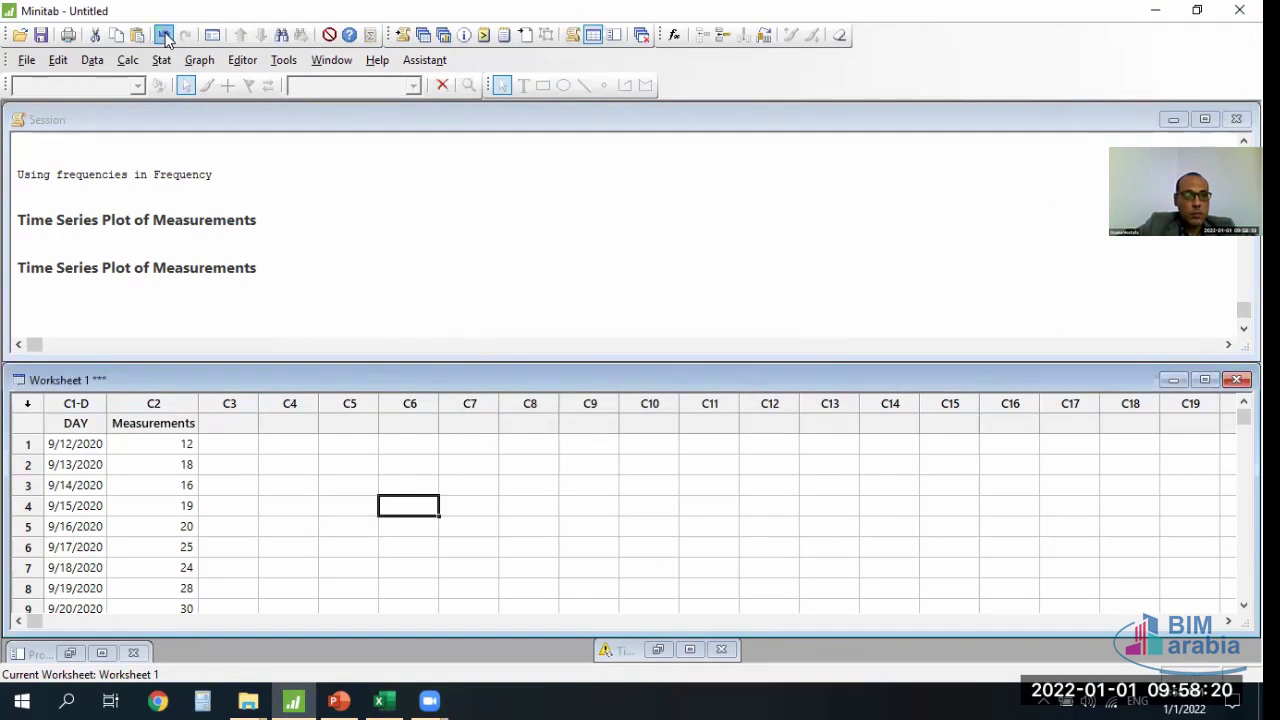
click(163, 35)
click(885, 124)
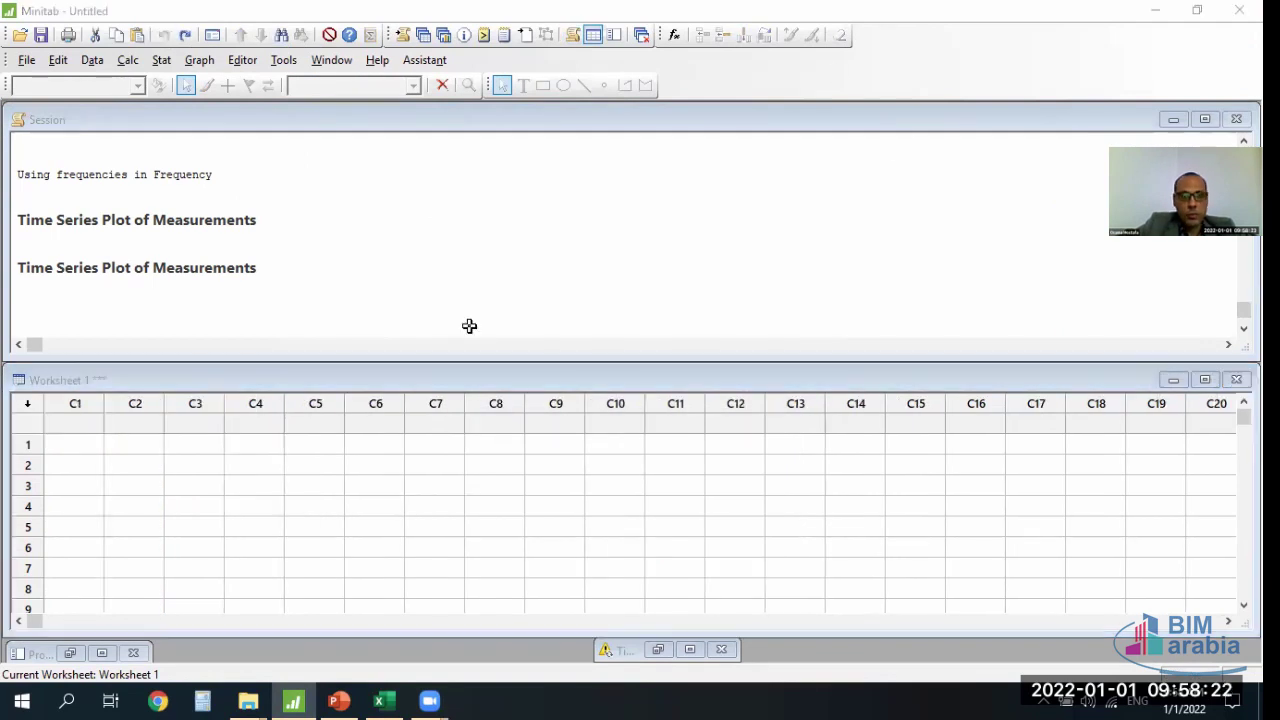
- Paste the x and y table into Worksheet 1, starting at the C1 column name cell
click(70, 422)
right_click(55, 430)
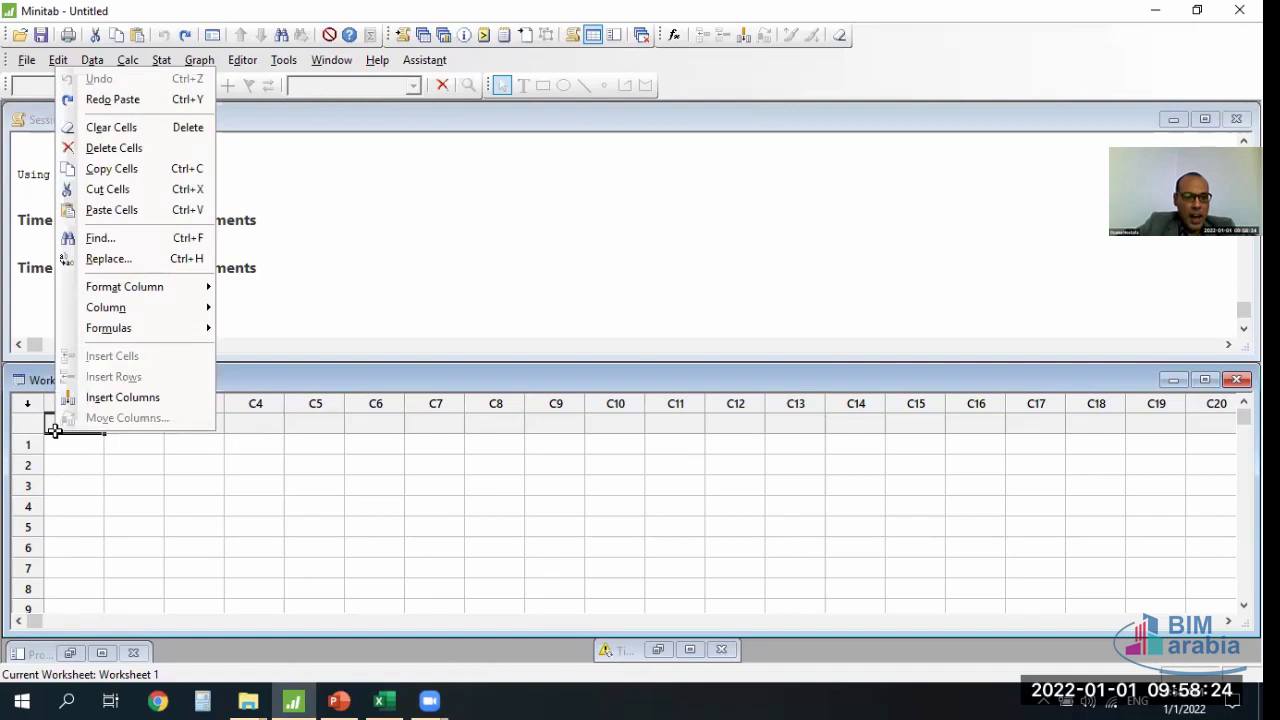
click(129, 210)
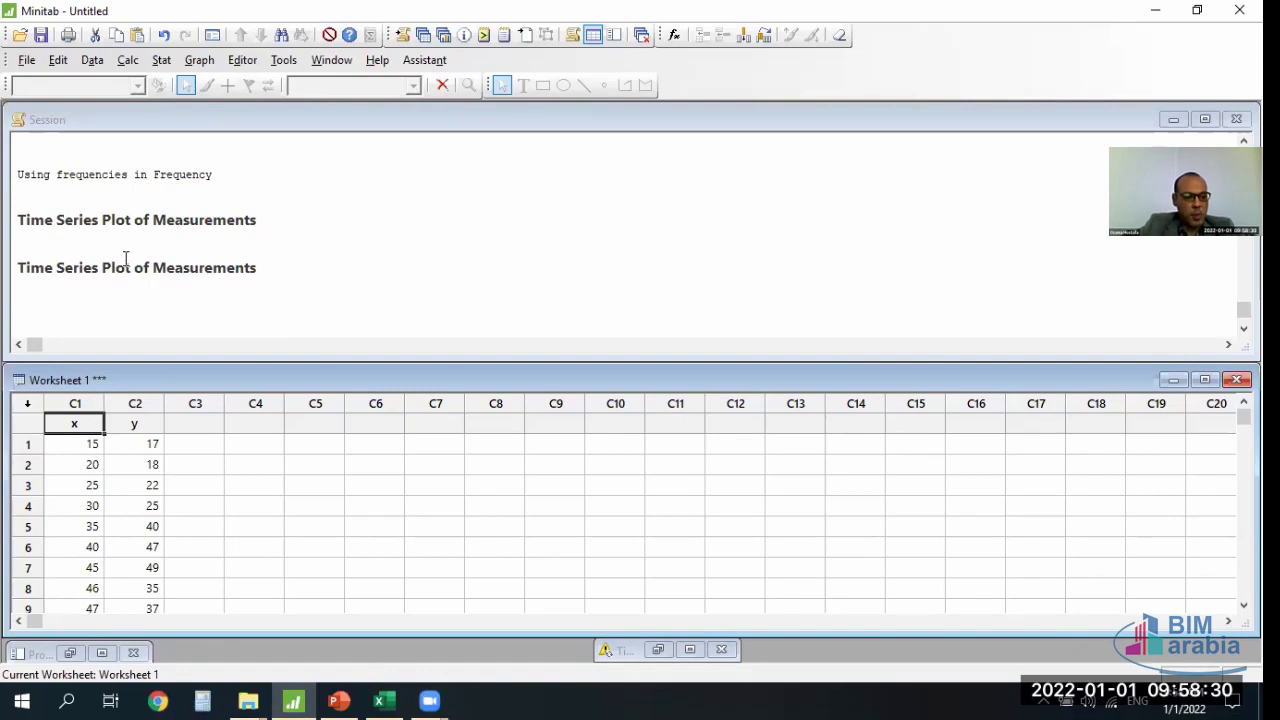
- Start a new scatterplot of the With Regression type
click(210, 66)
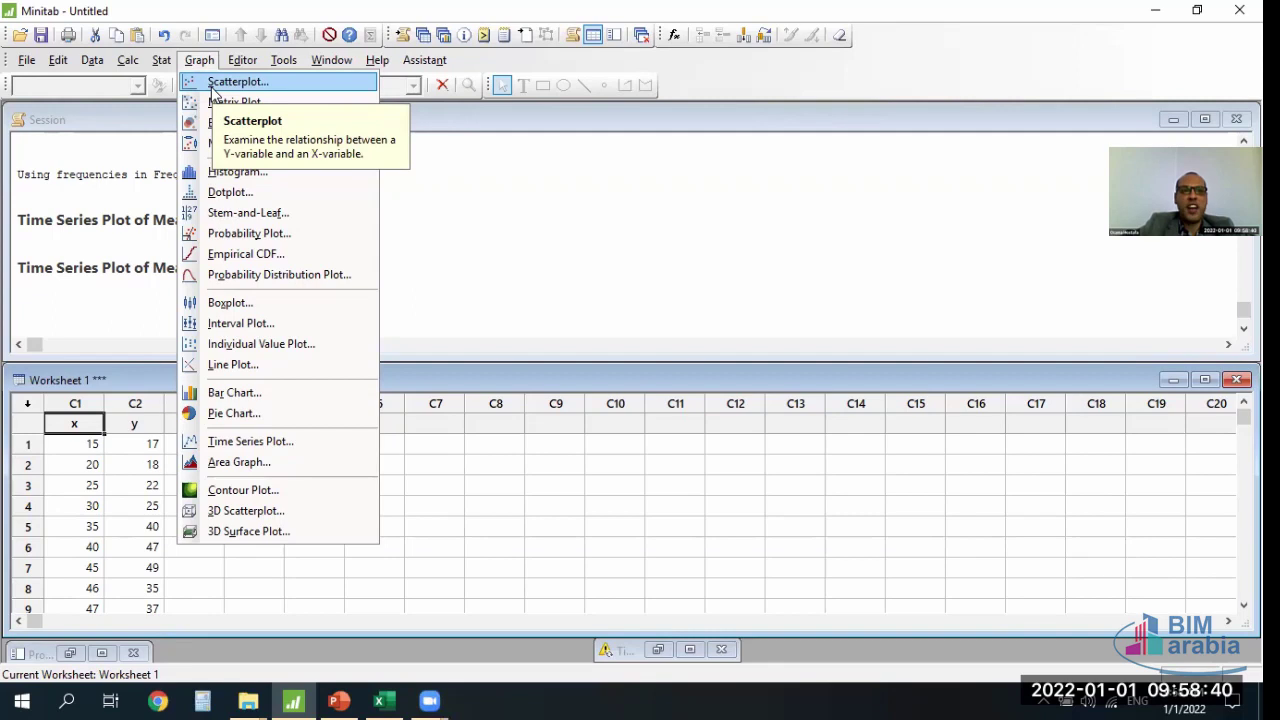
click(213, 88)
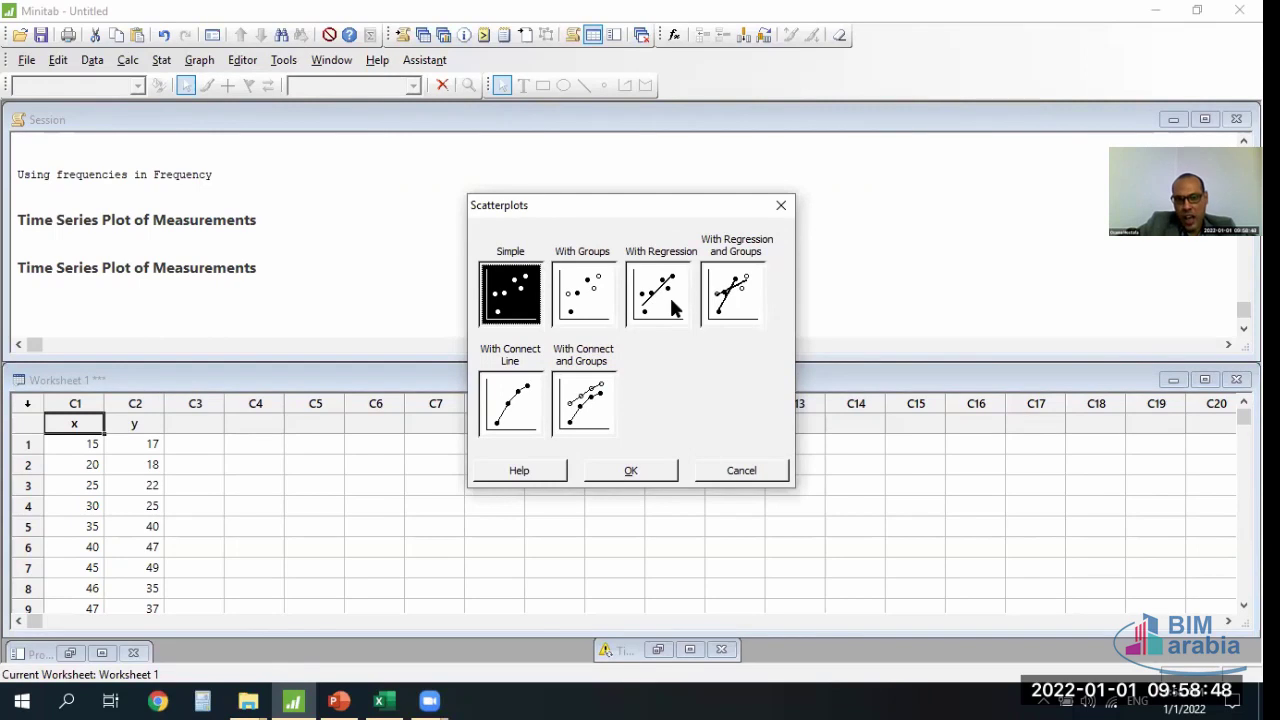
click(665, 305)
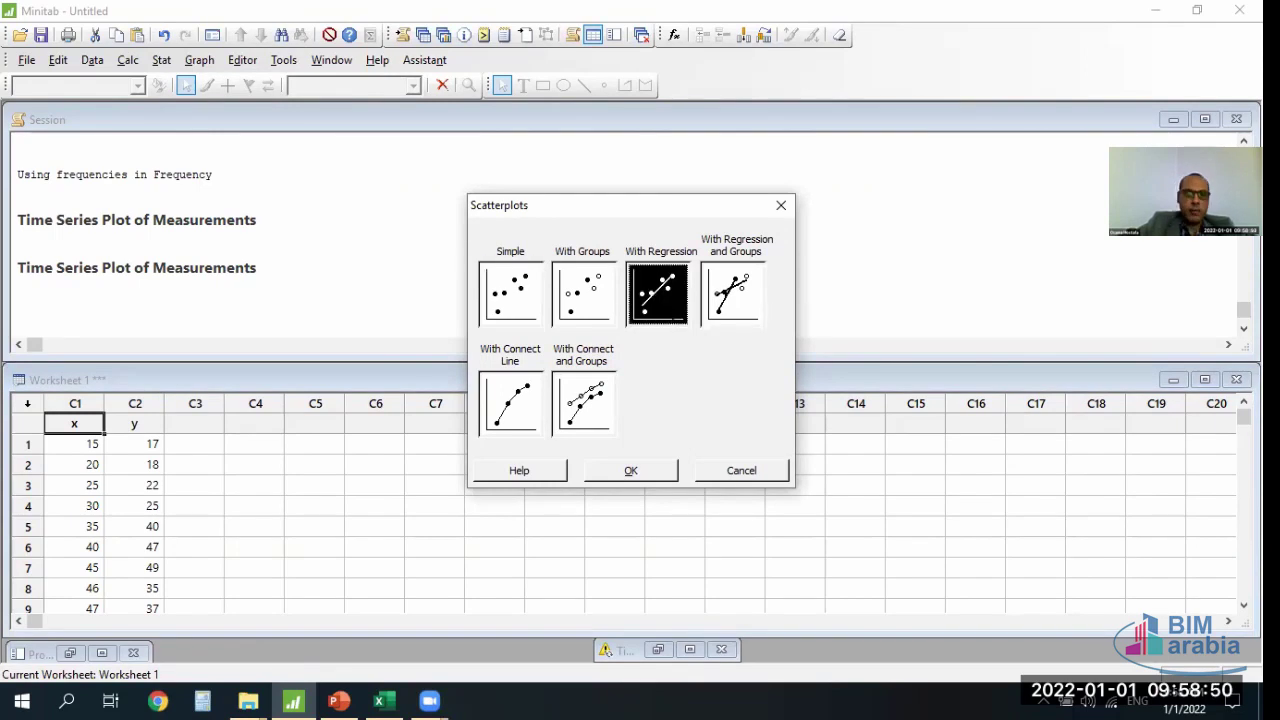
click(634, 474)
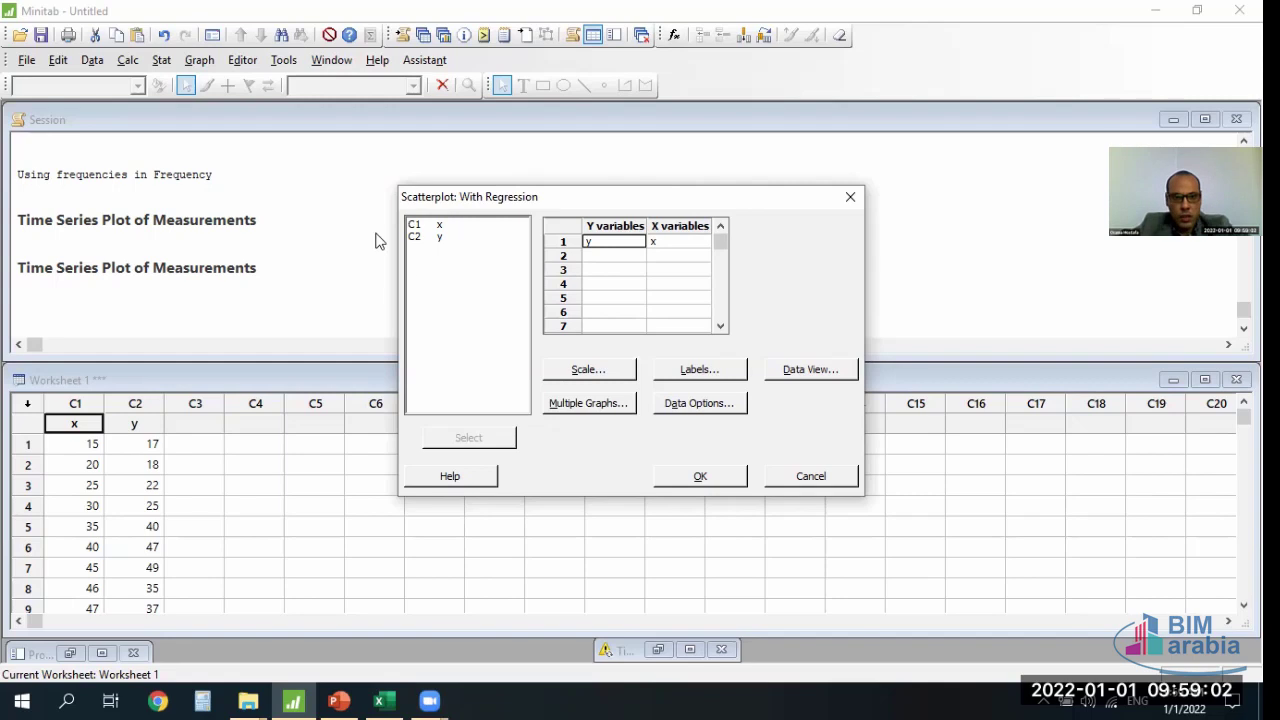
- Assign column C2 y as the Y variable and column C1 x as the X variable in the scatterplot's first row
click(436, 238)
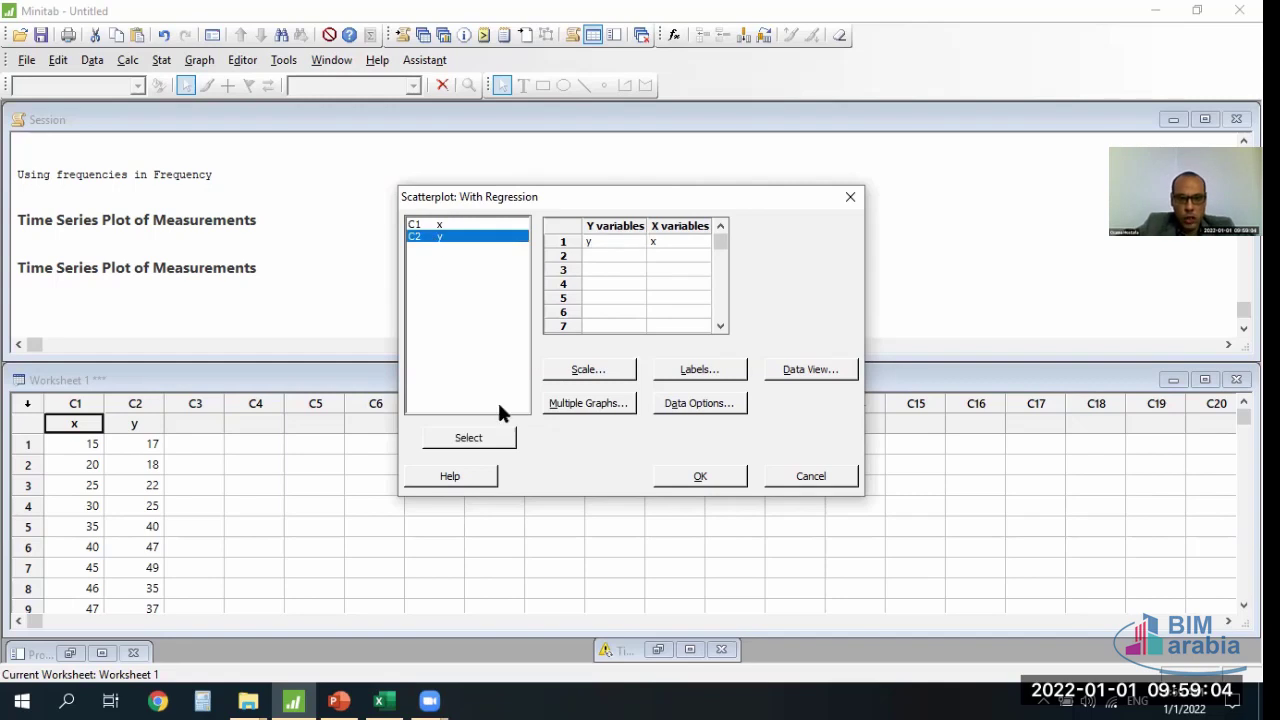
click(489, 438)
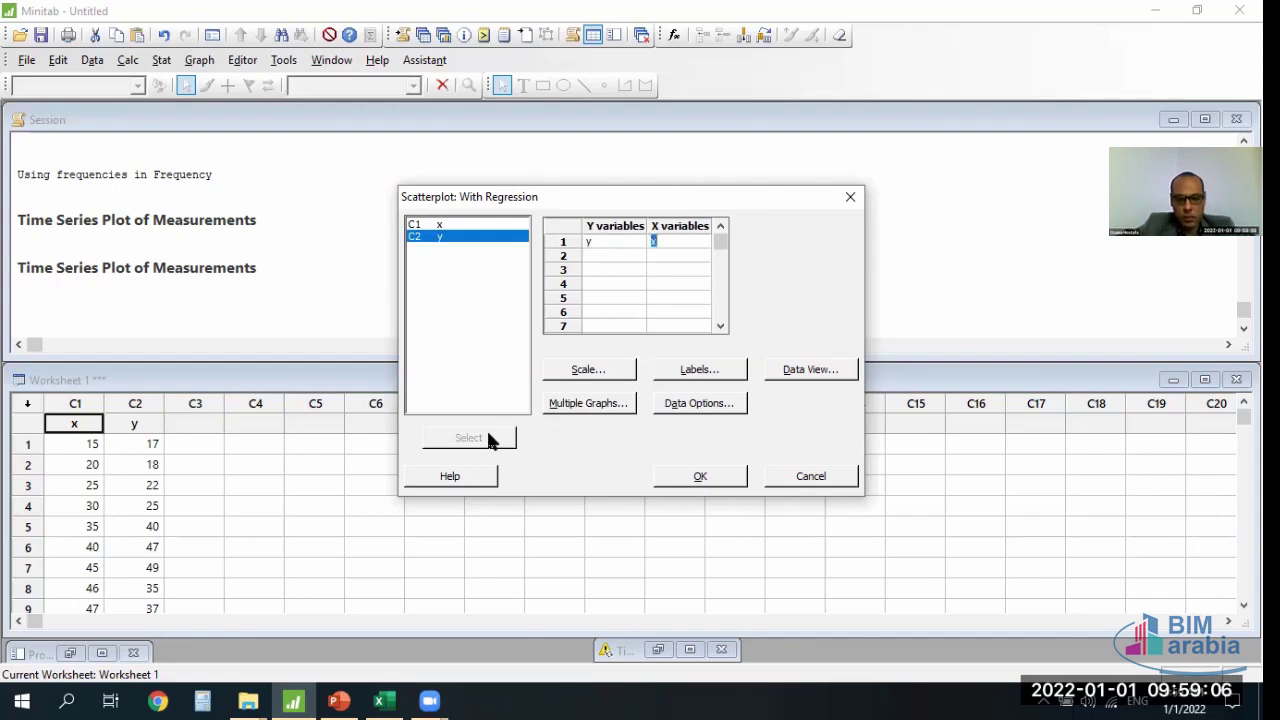
key(BackSpace)
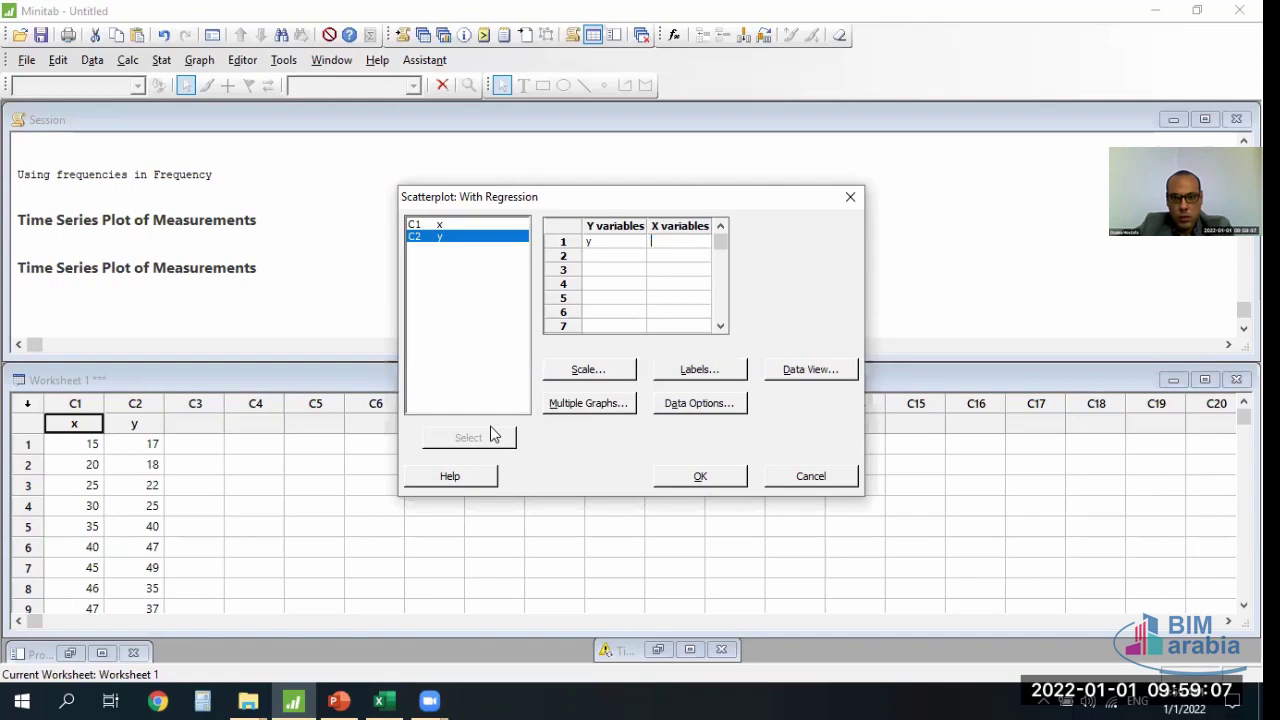
click(603, 245)
double_click(483, 242)
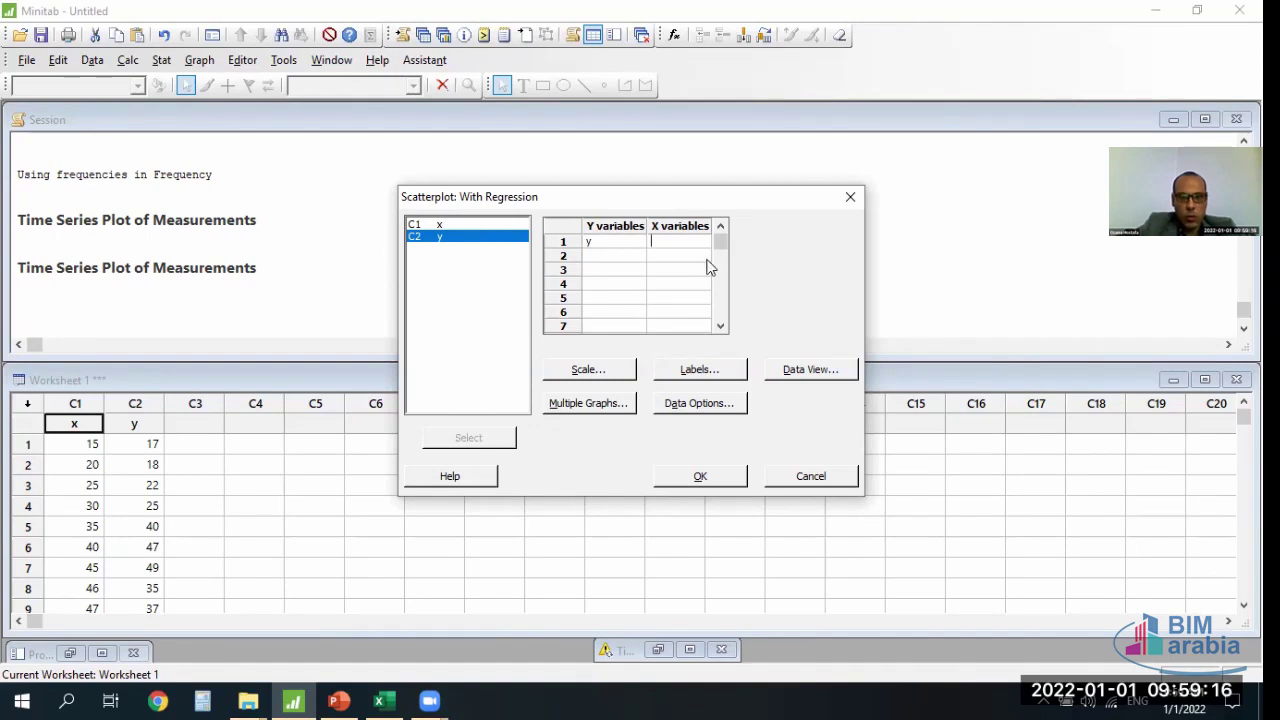
click(428, 226)
click(485, 438)
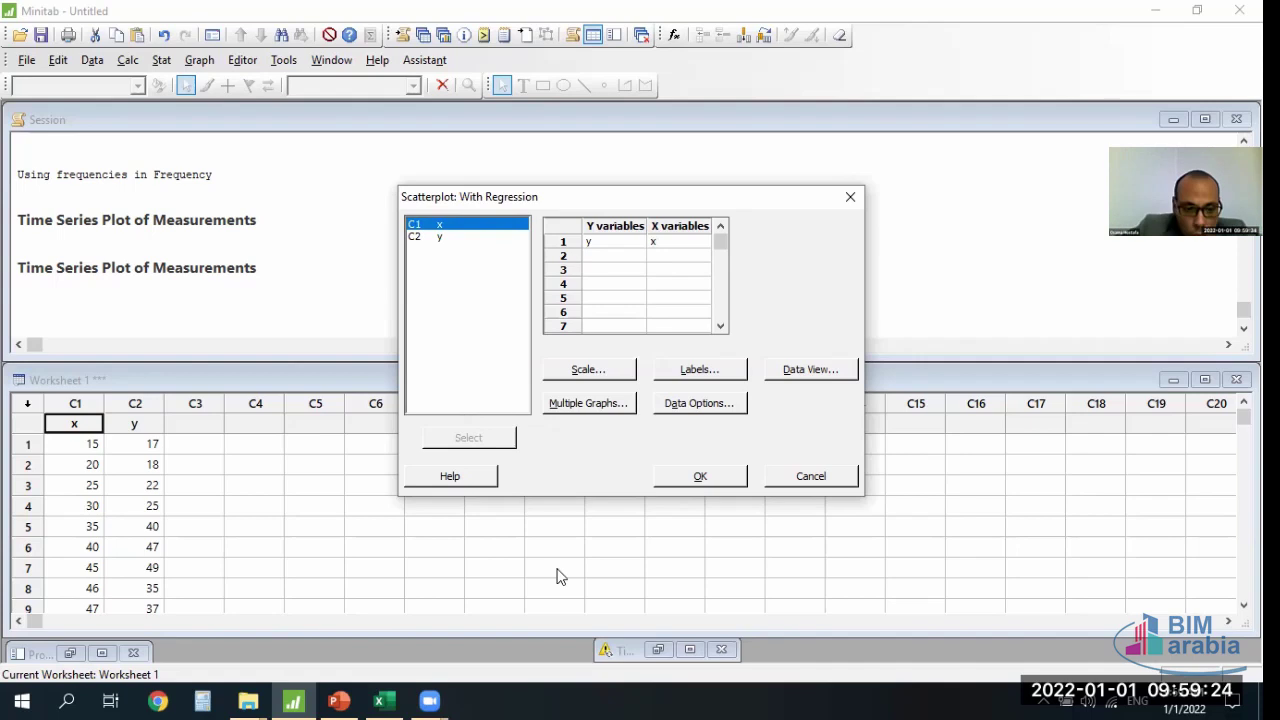
- Generate the scatterplot of y vs x with its regression line and move the graph window up into full view
click(463, 700)
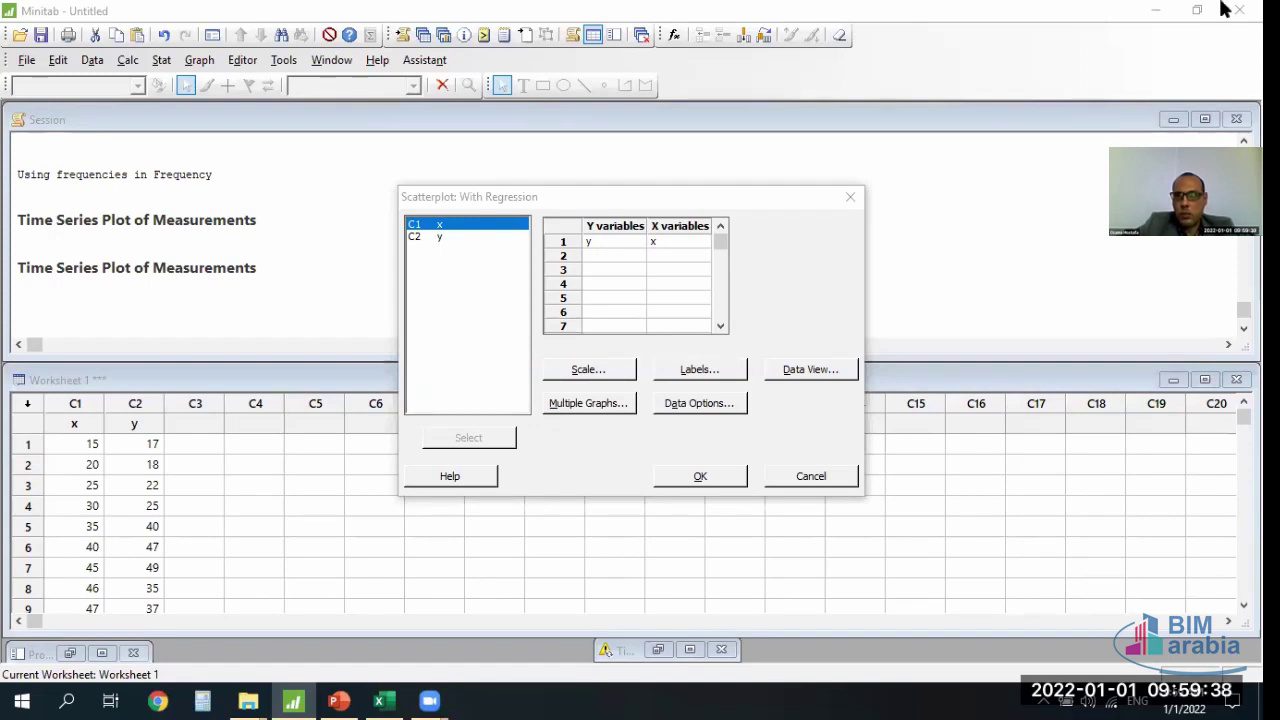
click(728, 472)
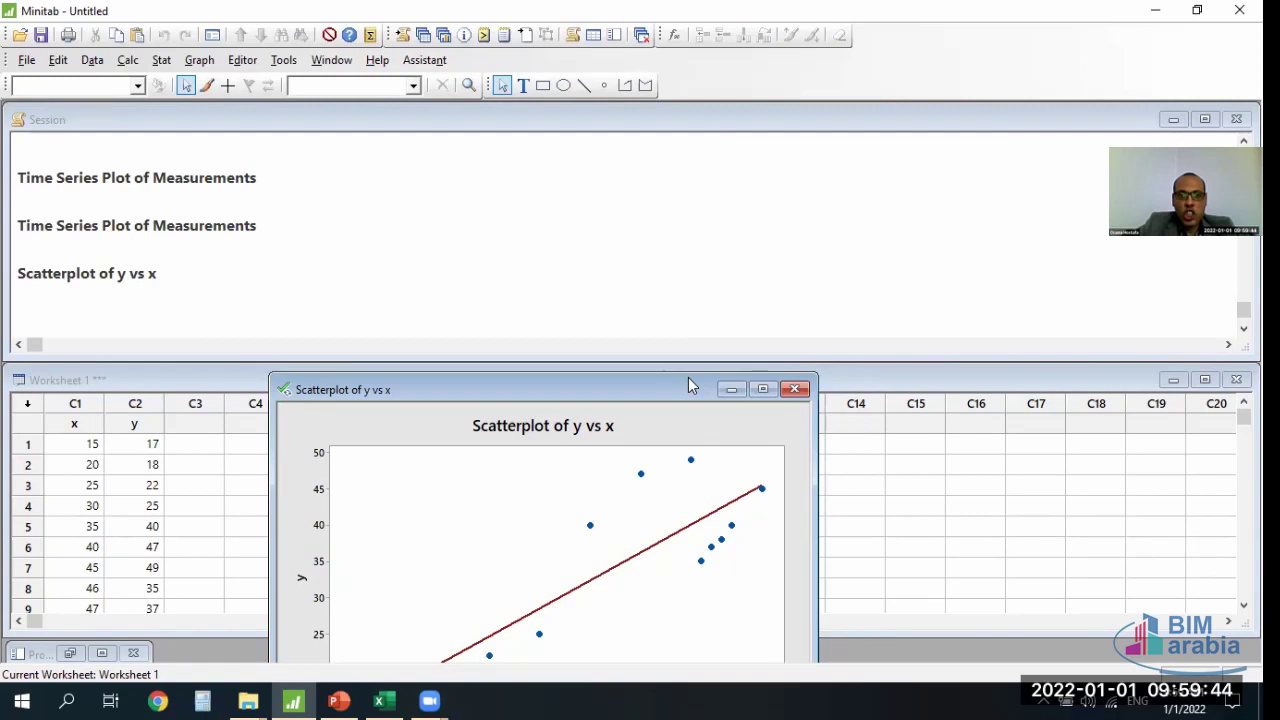
drag(688, 389, 802, 105)
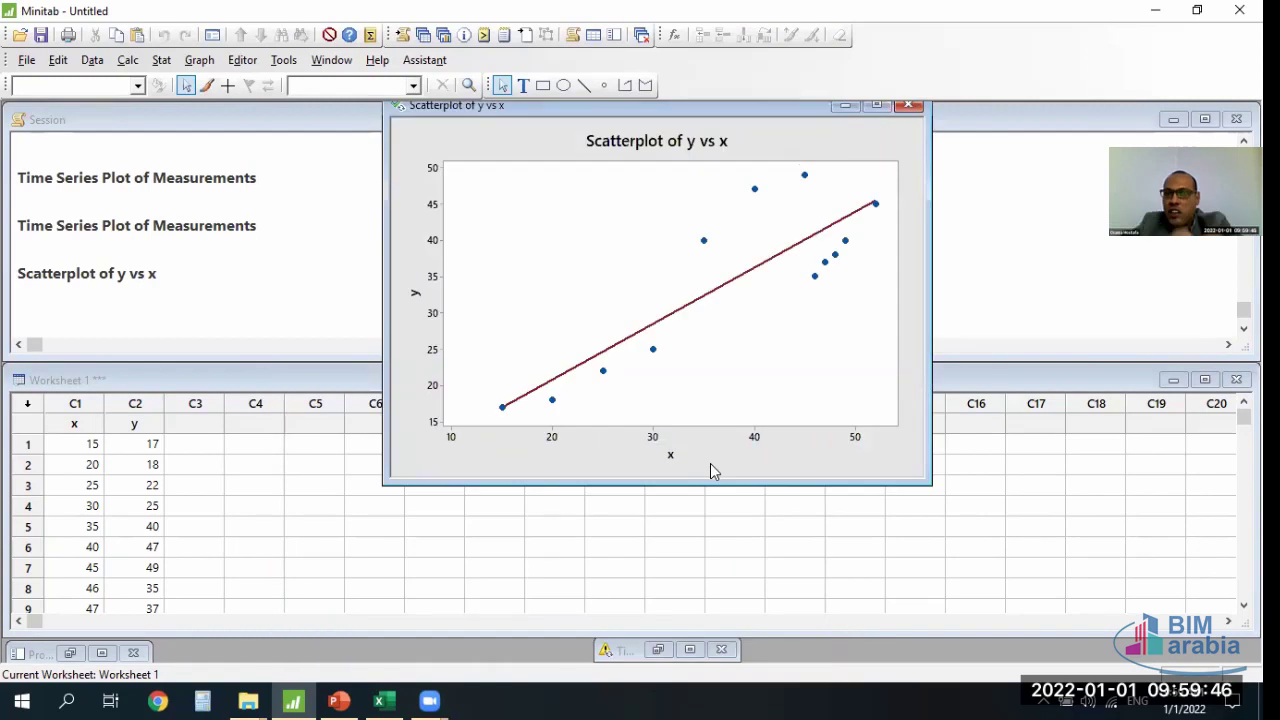